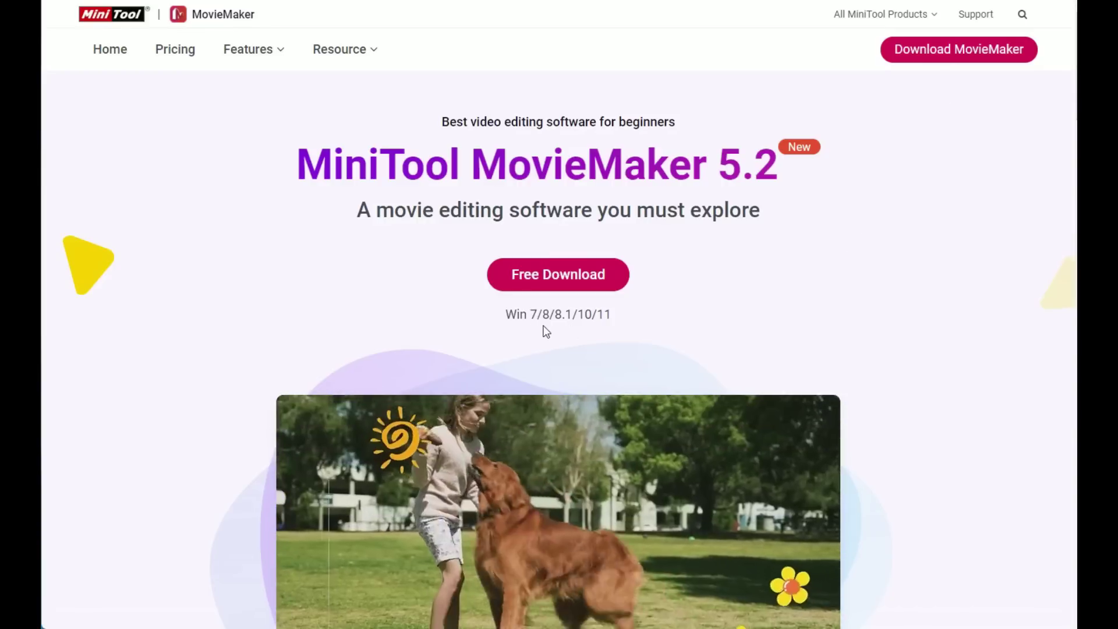
# Read through the feature sections of the MiniTool MovieMaker 5.2 product page, through the section on exporting 1080P videos without watermark
pyautogui.scroll(-2, 906, 363)
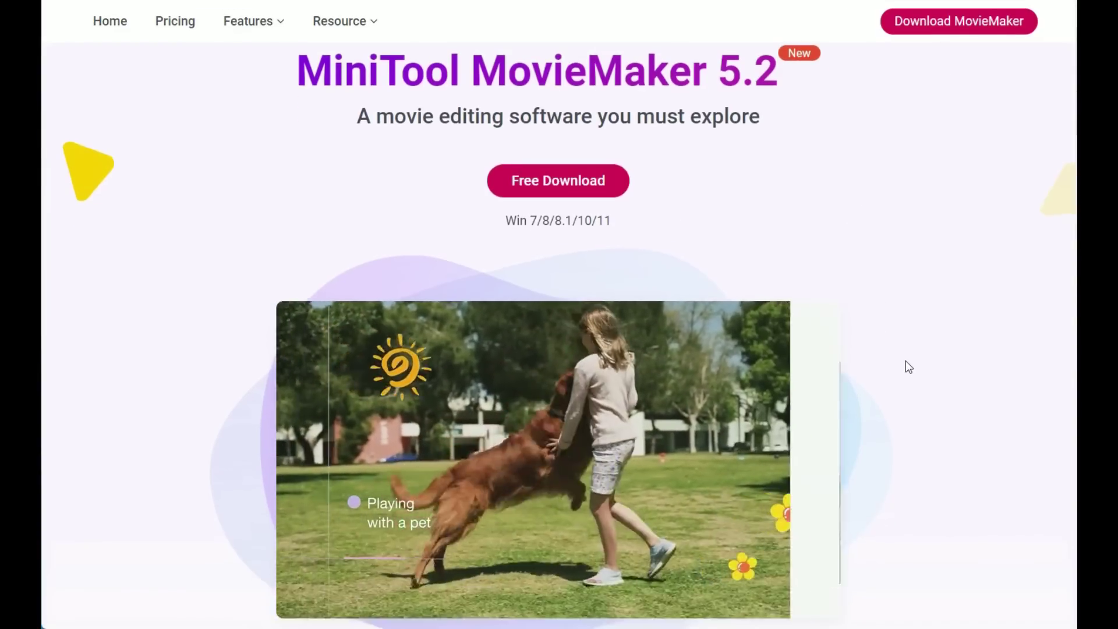
pyautogui.scroll(-4, 906, 367)
pyautogui.scroll(1, 906, 367)
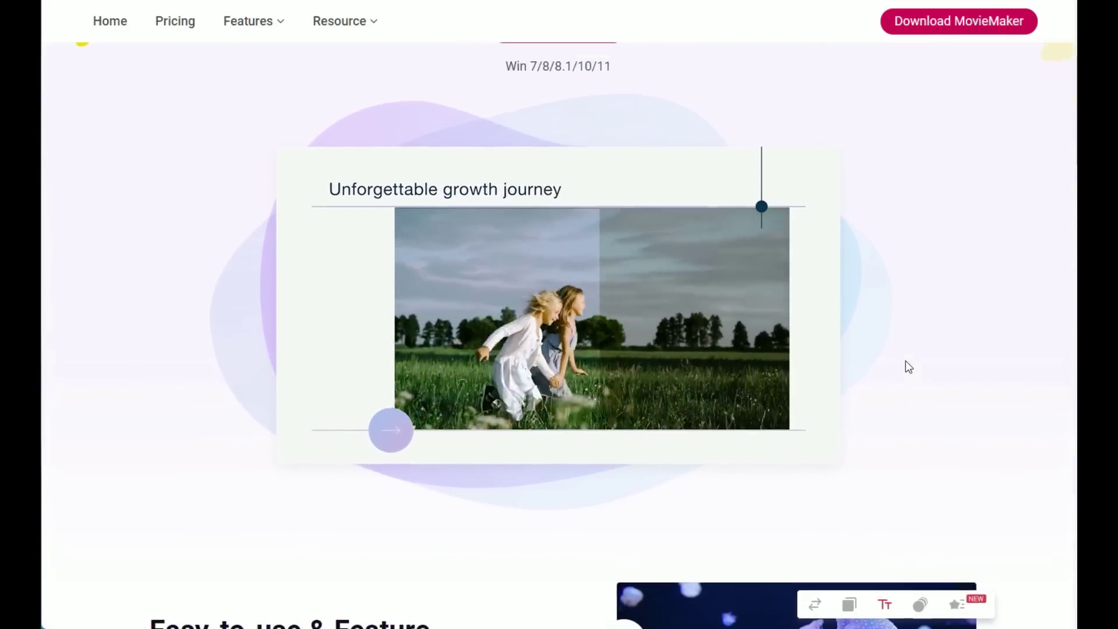
pyautogui.scroll(-9, 908, 367)
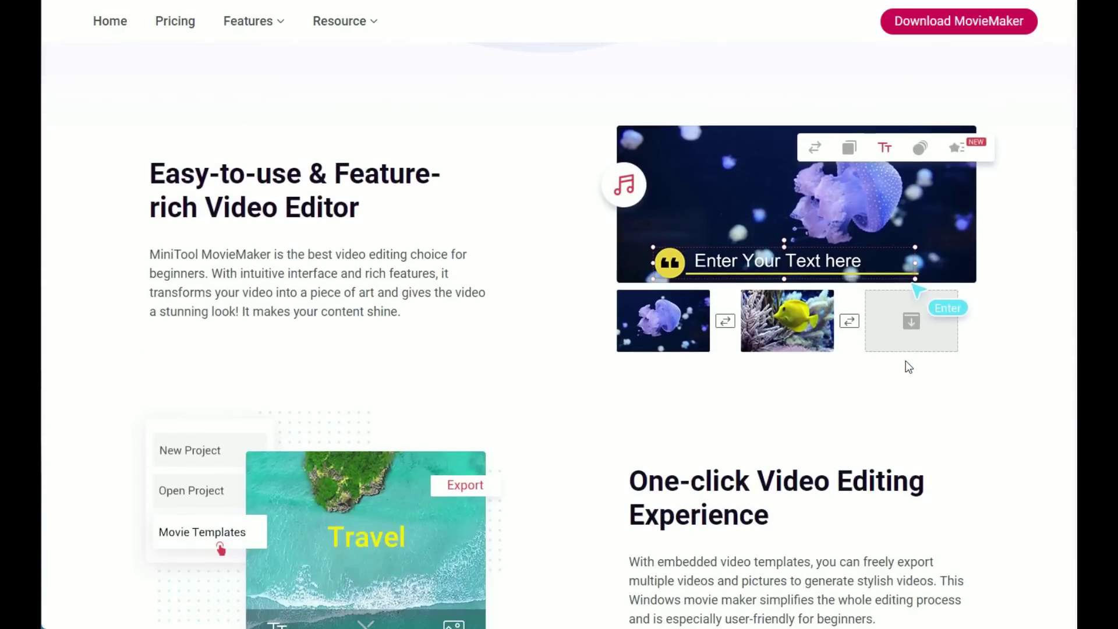
pyautogui.scroll(-2, 906, 361)
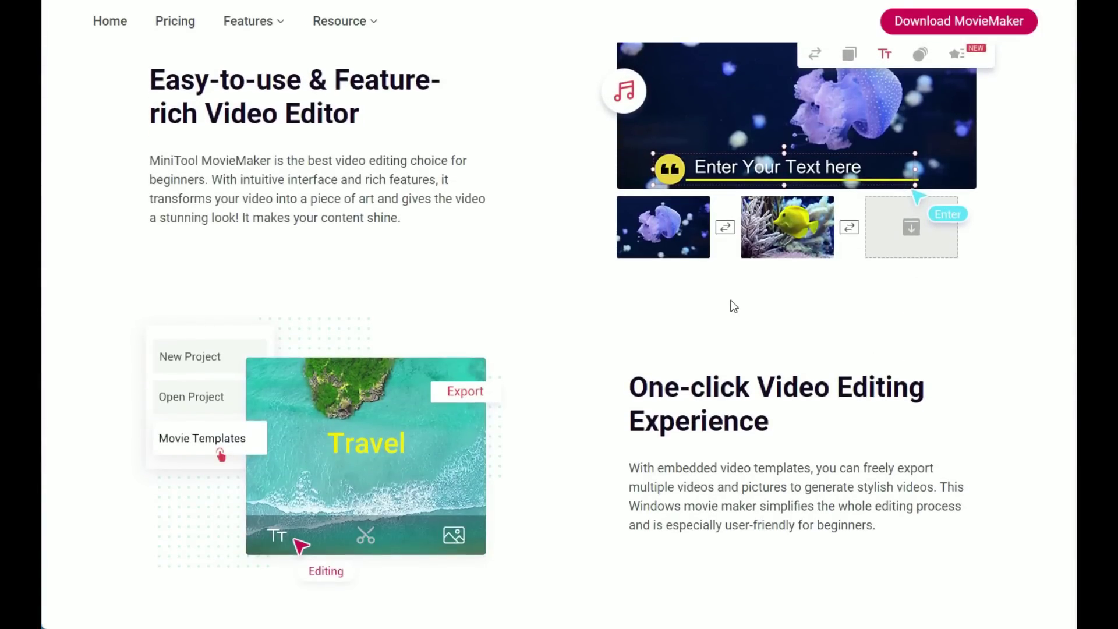
pyautogui.scroll(-3, 651, 320)
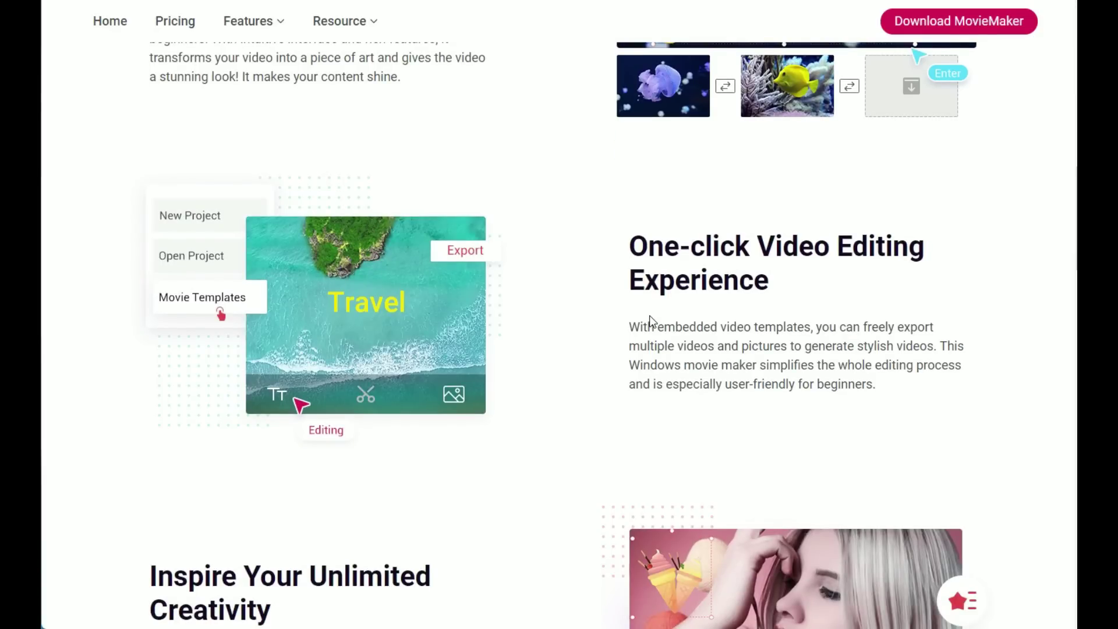
pyautogui.scroll(1, 640, 338)
pyautogui.scroll(-4, 632, 352)
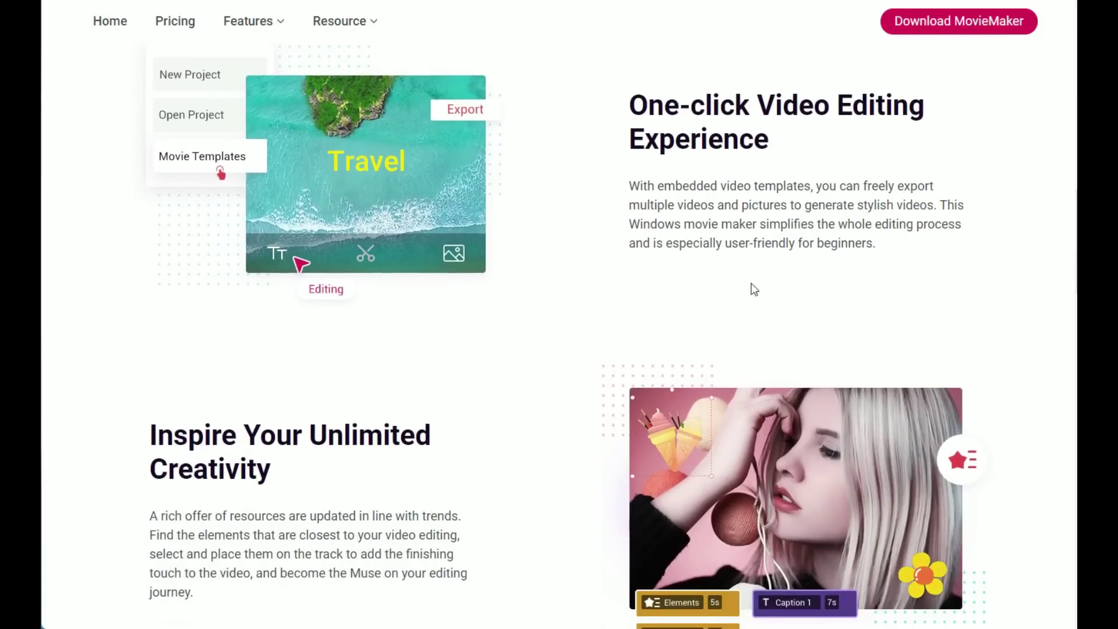
pyautogui.scroll(-8, 754, 289)
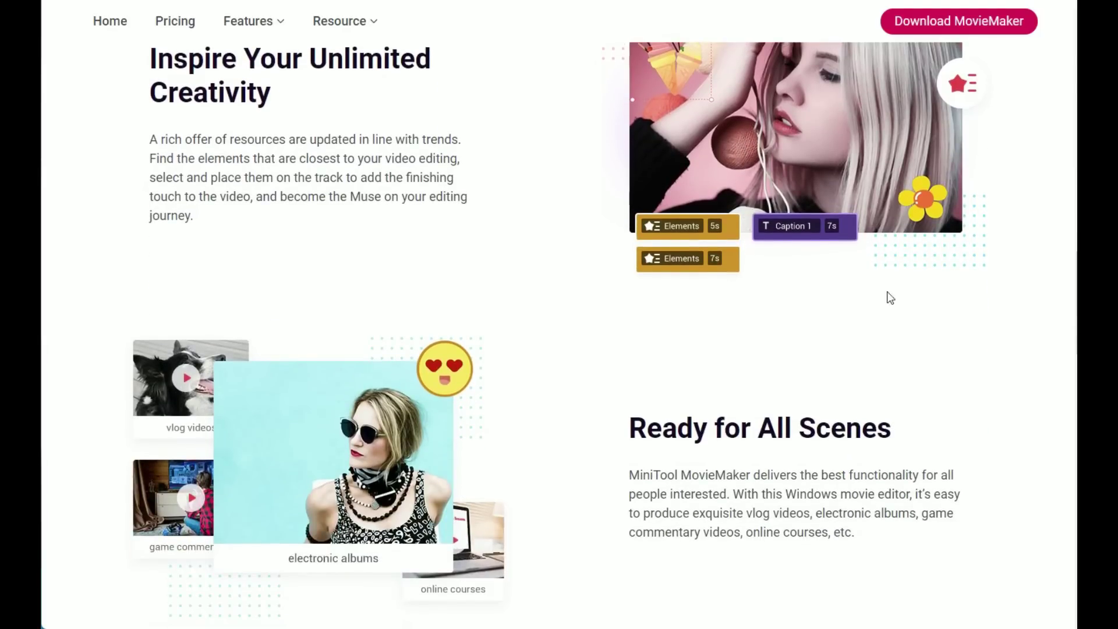
pyautogui.scroll(-2, 877, 310)
pyautogui.scroll(1, 880, 311)
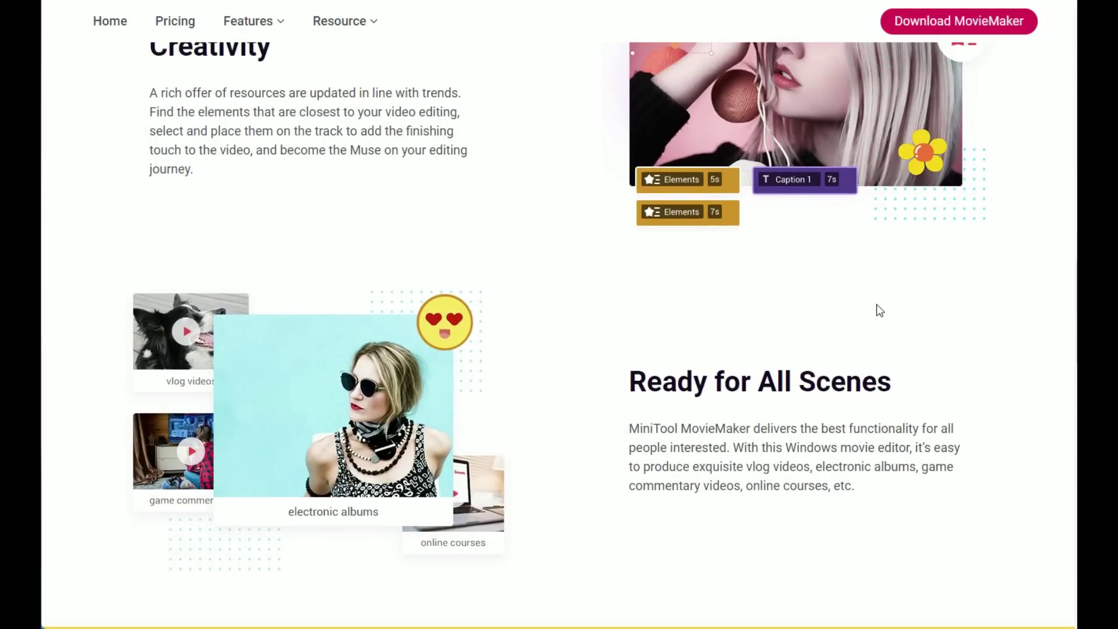
pyautogui.scroll(-5, 879, 311)
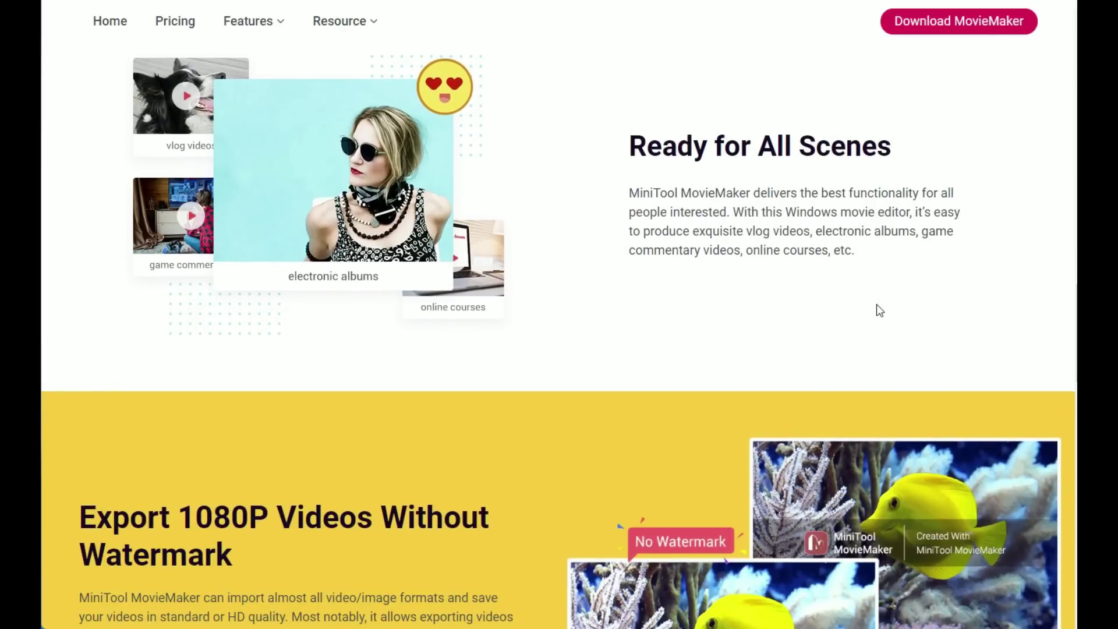
pyautogui.scroll(-5, 880, 311)
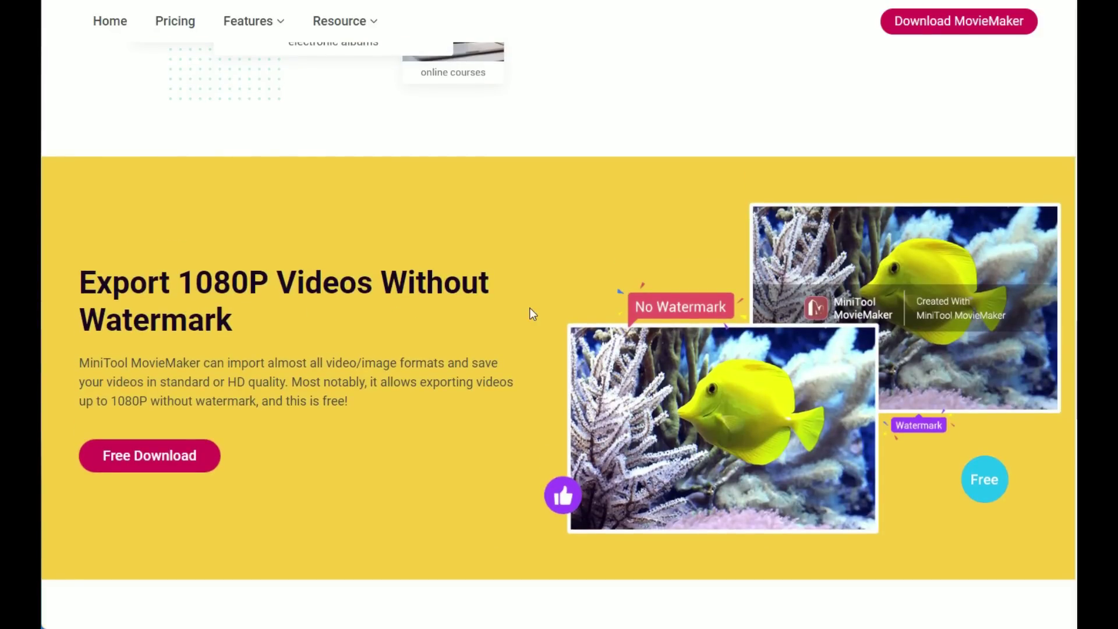
pyautogui.scroll(-6, 829, 315)
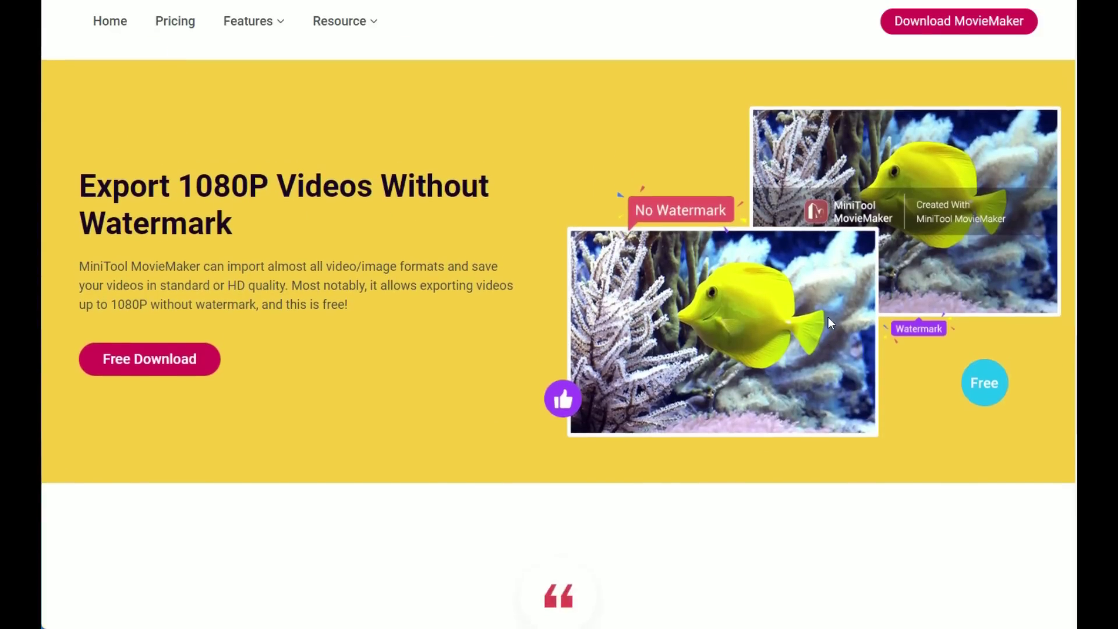
pyautogui.scroll(-2, 830, 323)
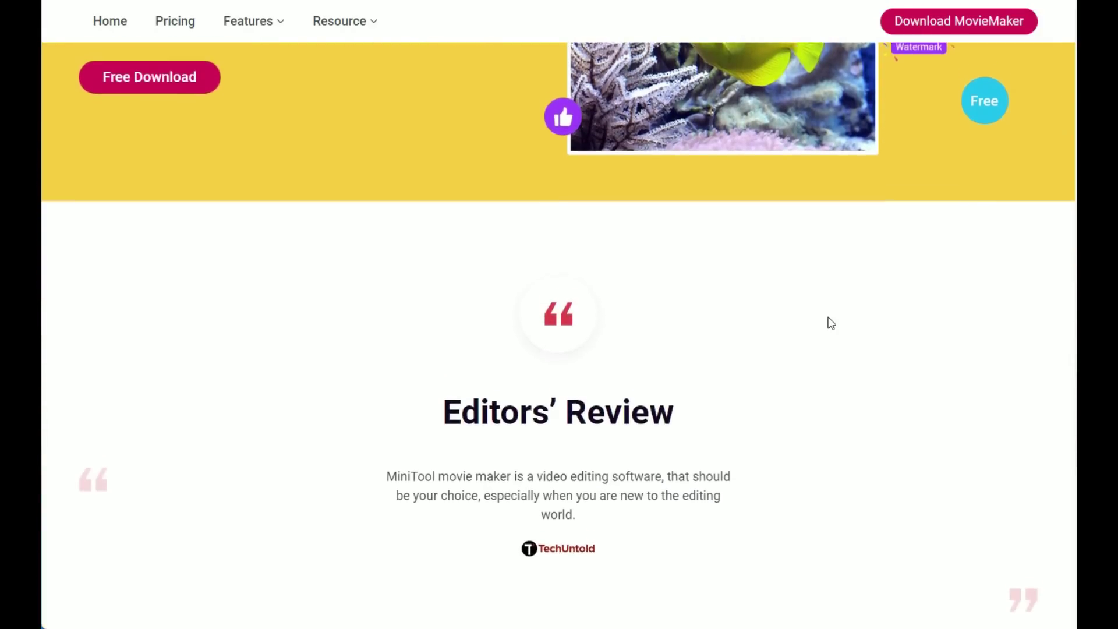
# Look over the Editors' Review and the Guides & Tips on Video Editing sections, then return towards the start of the page
pyautogui.scroll(-5, 827, 322)
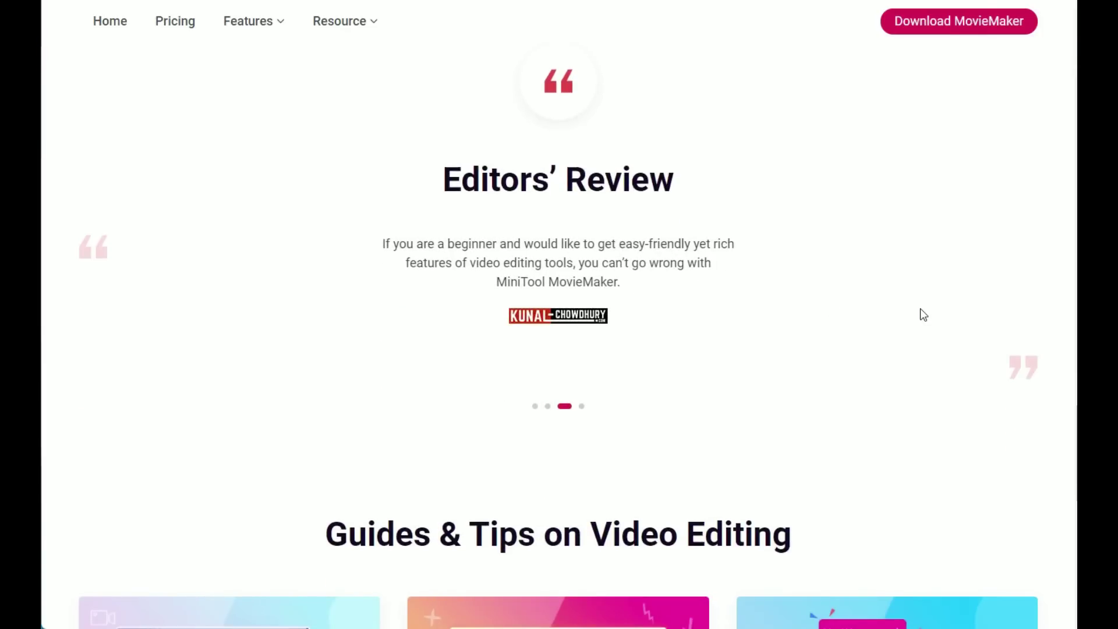
pyautogui.scroll(-3, 920, 315)
pyautogui.scroll(-4, 921, 314)
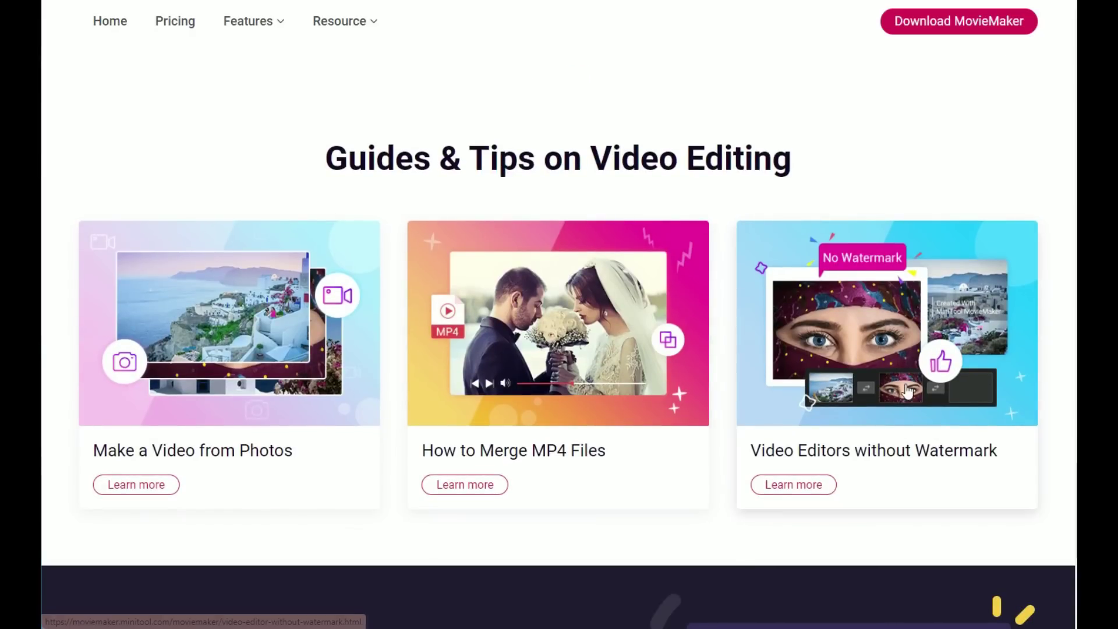
pyautogui.scroll(3, 874, 395)
pyautogui.scroll(3, 871, 395)
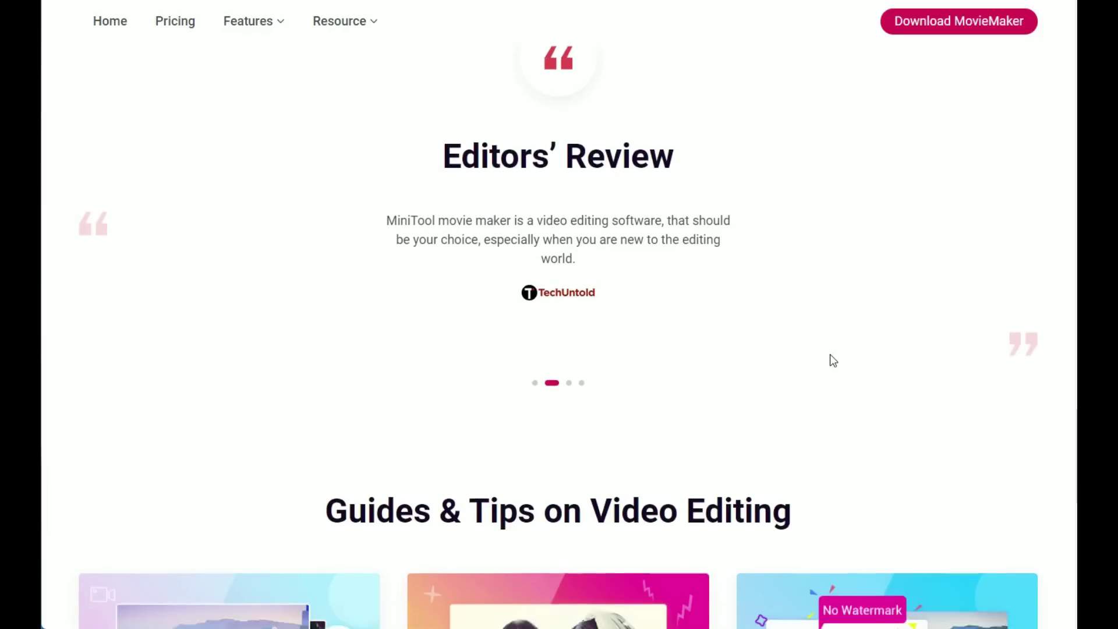
pyautogui.scroll(-1, 831, 359)
pyautogui.scroll(2, 831, 359)
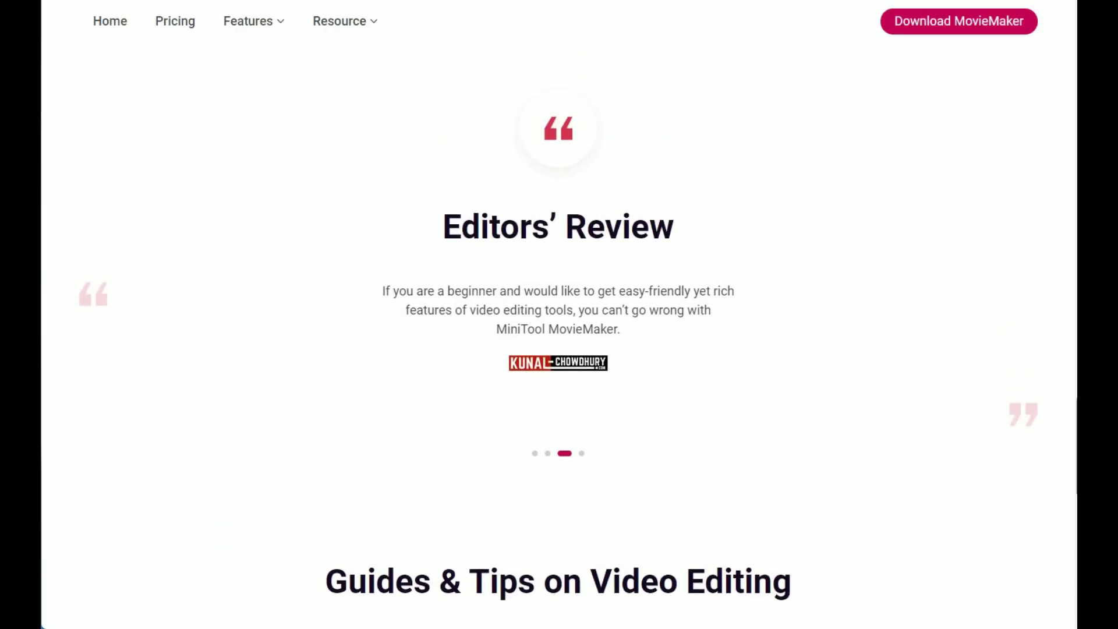
pyautogui.scroll(15, 559, 326)
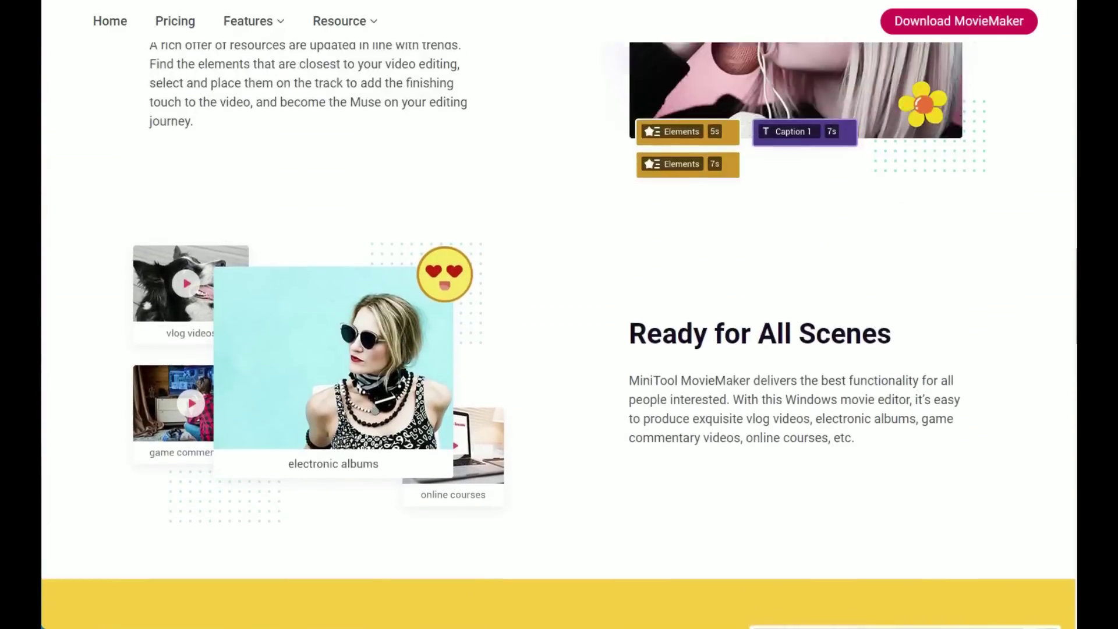
pyautogui.scroll(14, 559, 327)
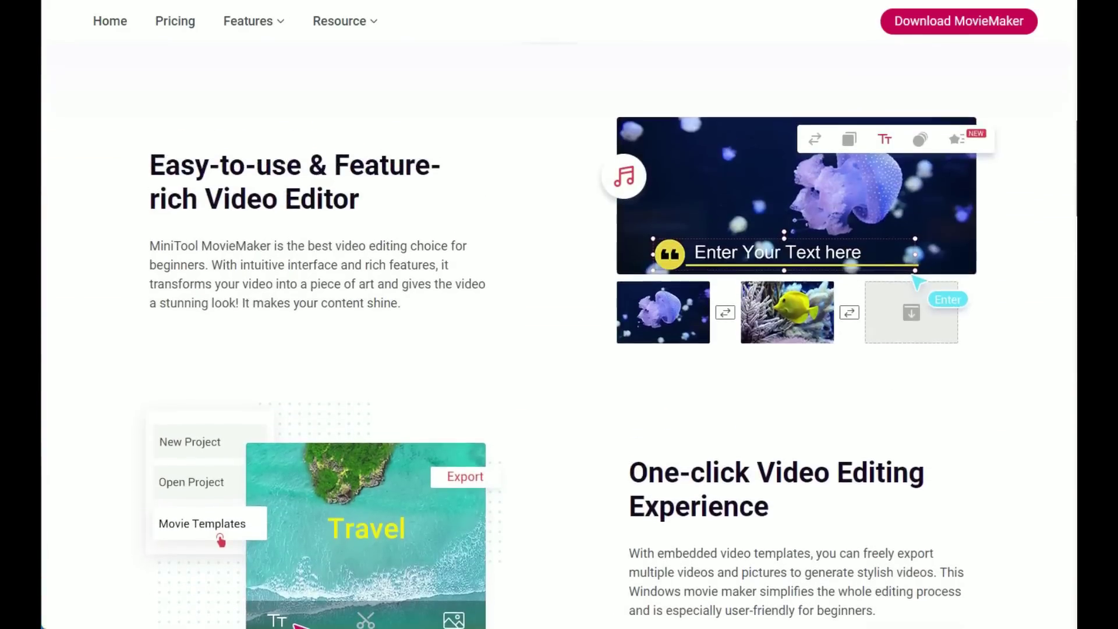
pyautogui.scroll(4, 715, 605)
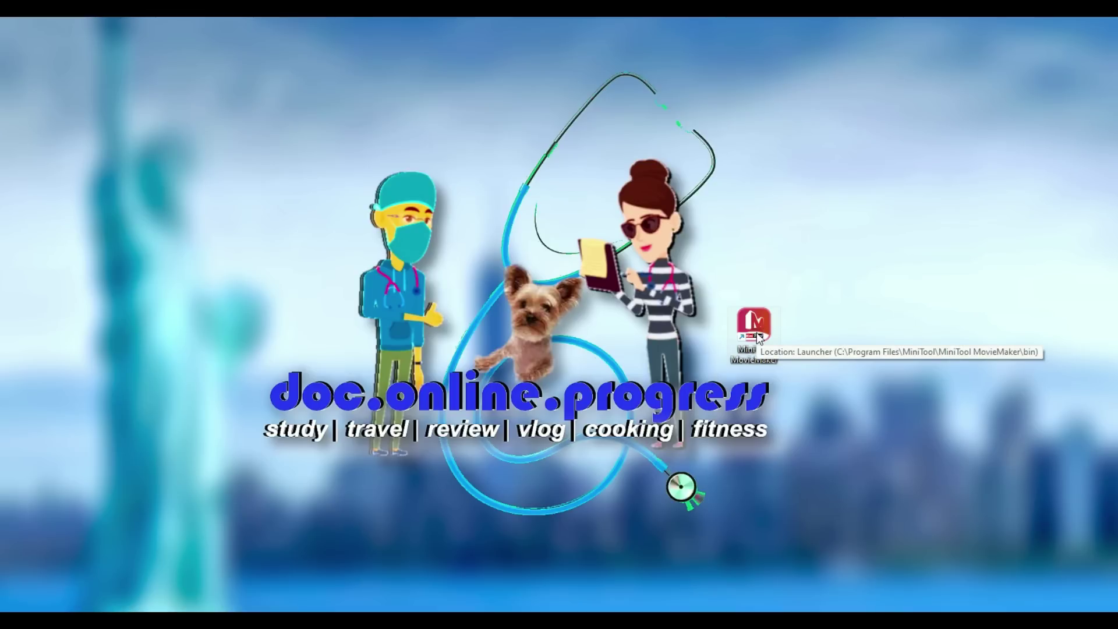
# Switch to MiniTool MovieMaker from the desktop and start a new project
pyautogui.doubleClick(756, 333)
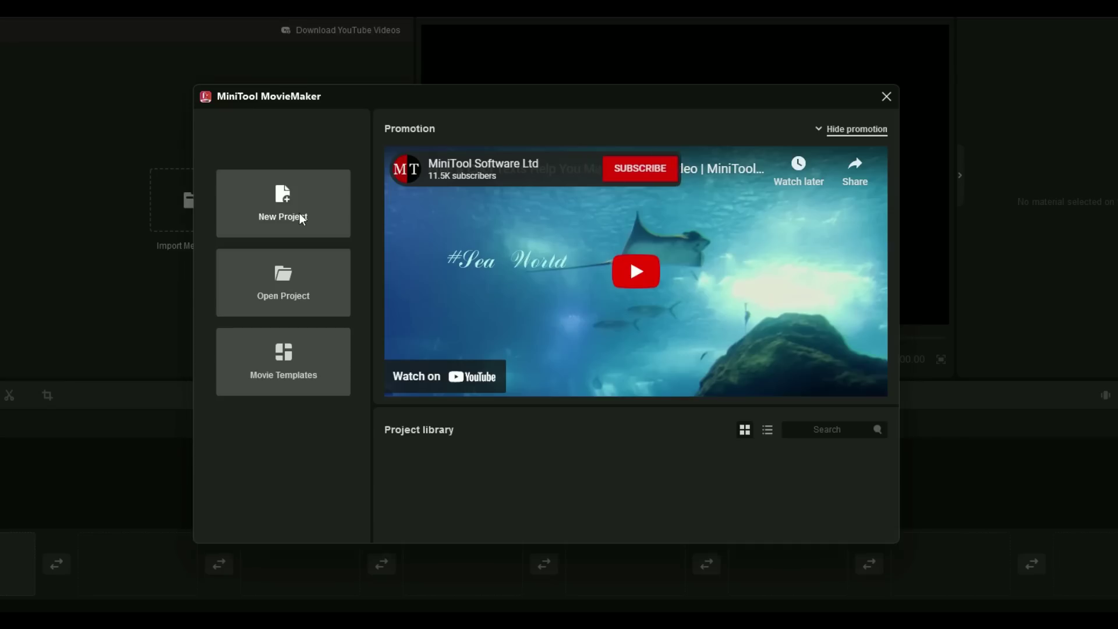
pyautogui.click(300, 216)
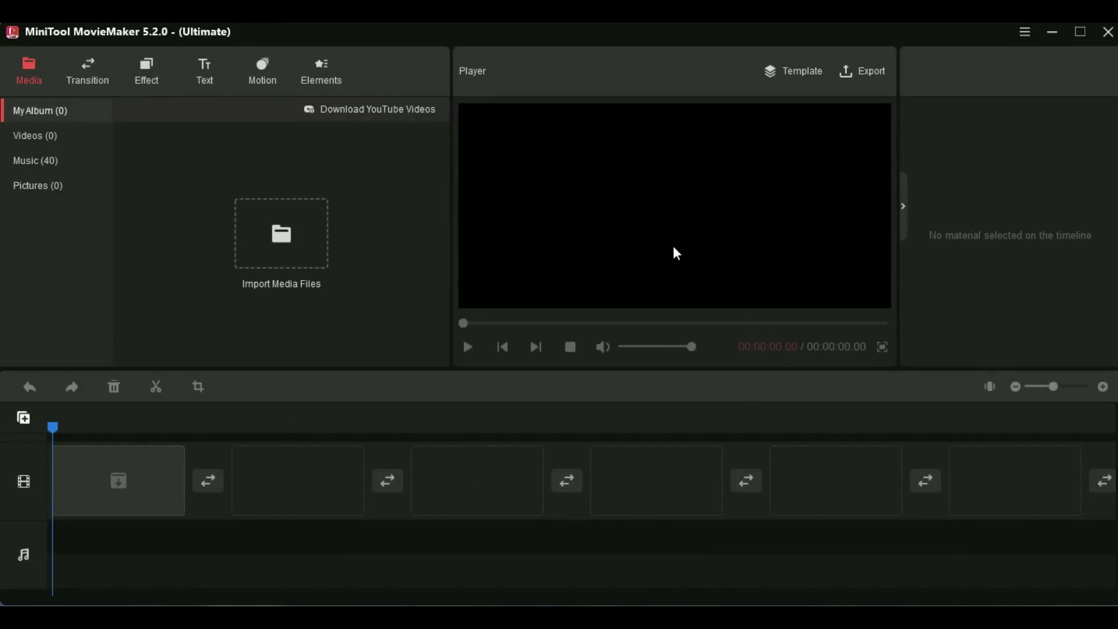
# Import the "Study With Me At The Library" video from the Desktop folder into the media album
pyautogui.click(292, 241)
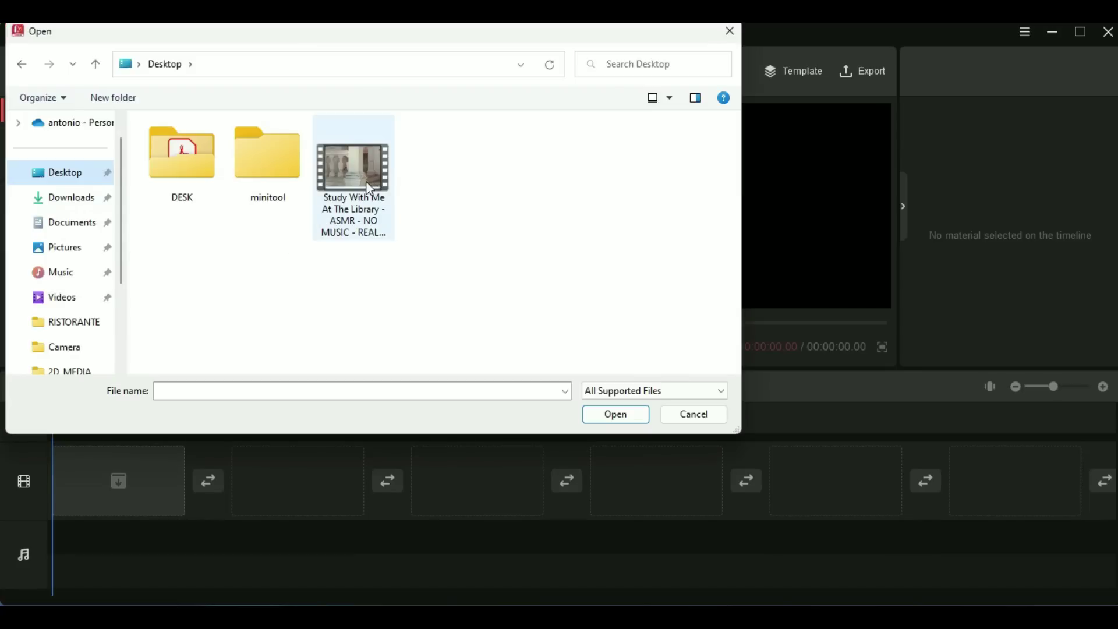
pyautogui.click(366, 172)
pyautogui.click(634, 415)
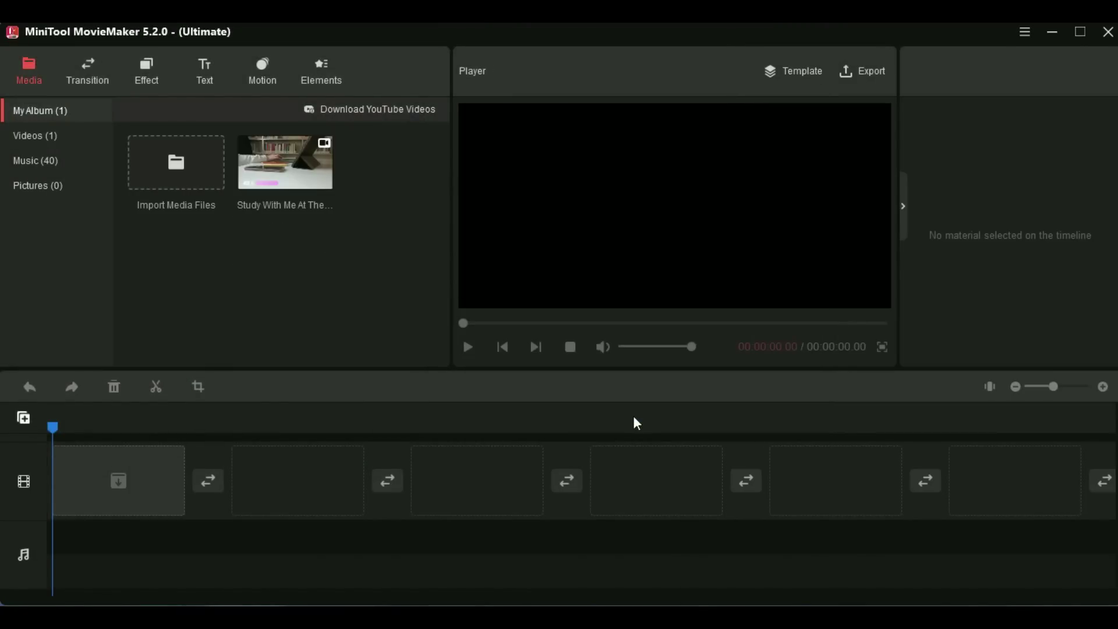
# Place the imported study video at the start of the video track and collapse the empty properties pane beside the player
pyautogui.moveTo(298, 183)
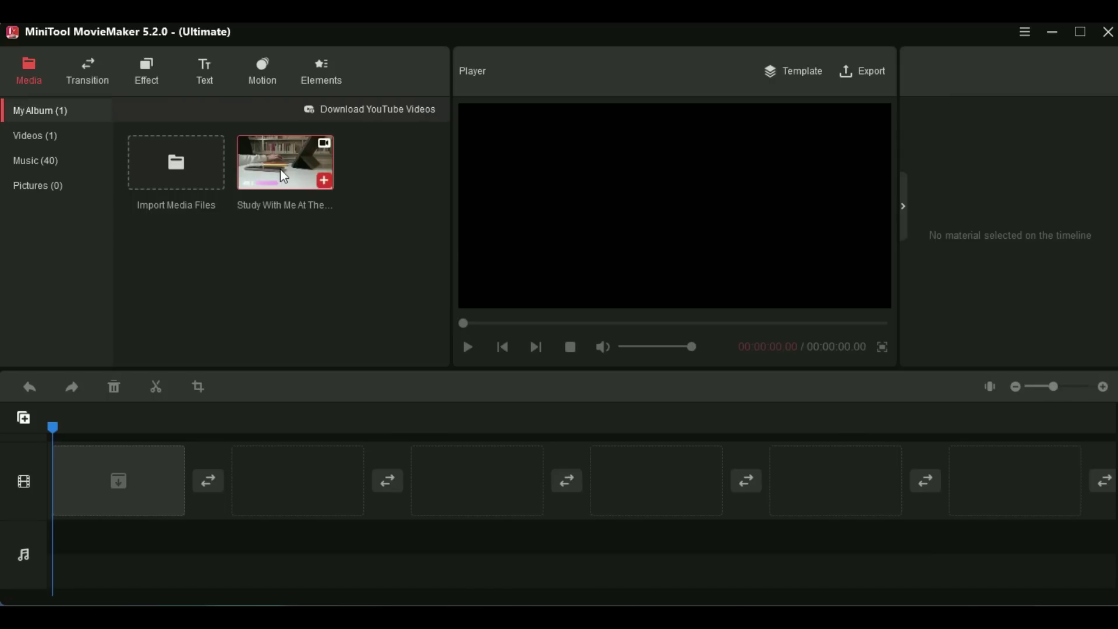
pyautogui.moveTo(278, 211); pyautogui.dragTo(232, 329)
pyautogui.moveTo(110, 477); pyautogui.dragTo(110, 474)
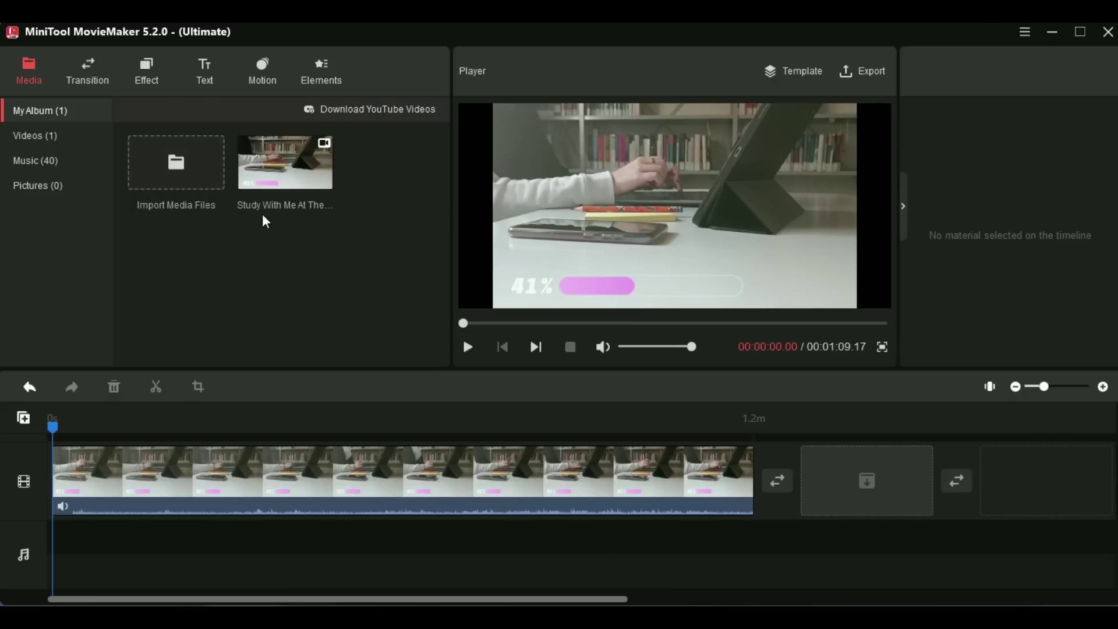
pyautogui.moveTo(272, 212)
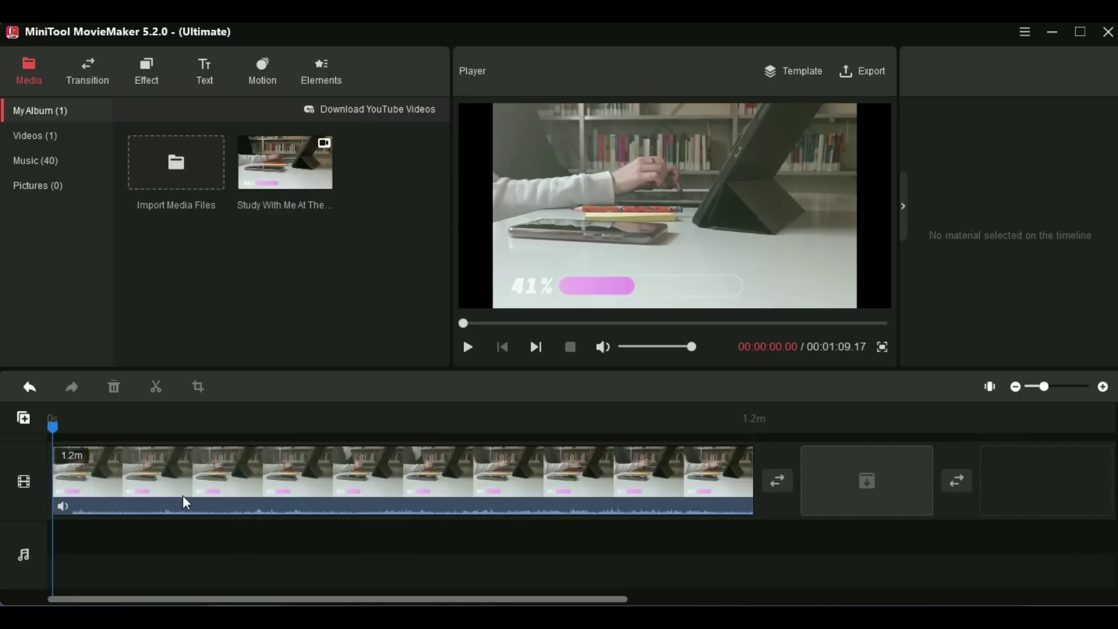
pyautogui.moveTo(423, 602); pyautogui.dragTo(398, 571)
pyautogui.click(904, 206)
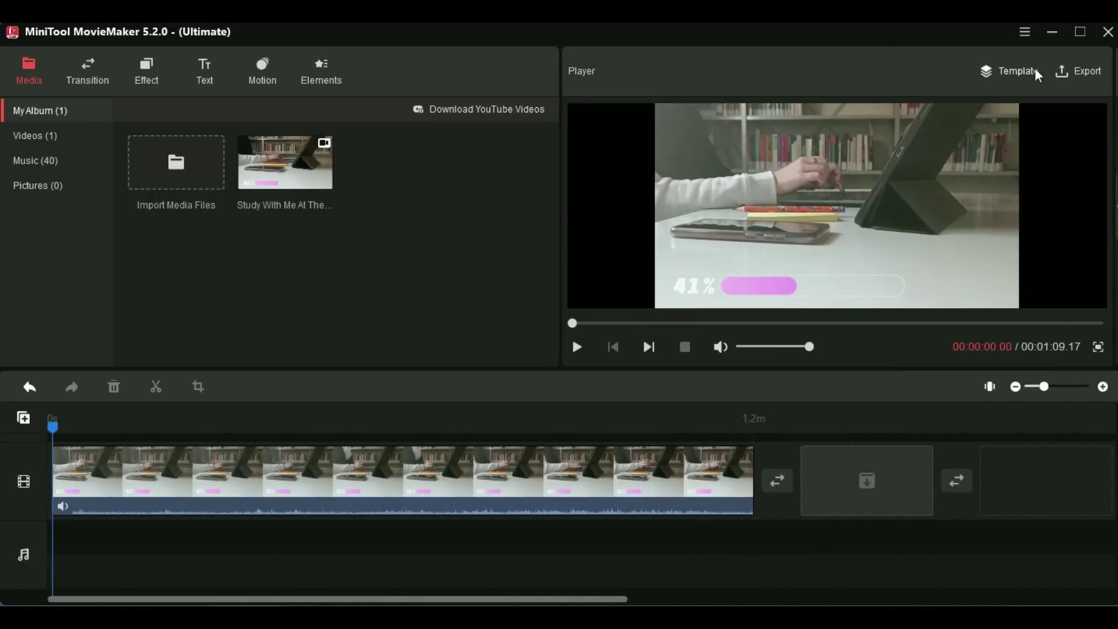
# Look through all the available movie templates, such as Challenge, Photo Album and Wedding Slideshow, and close the template library
pyautogui.click(1019, 71)
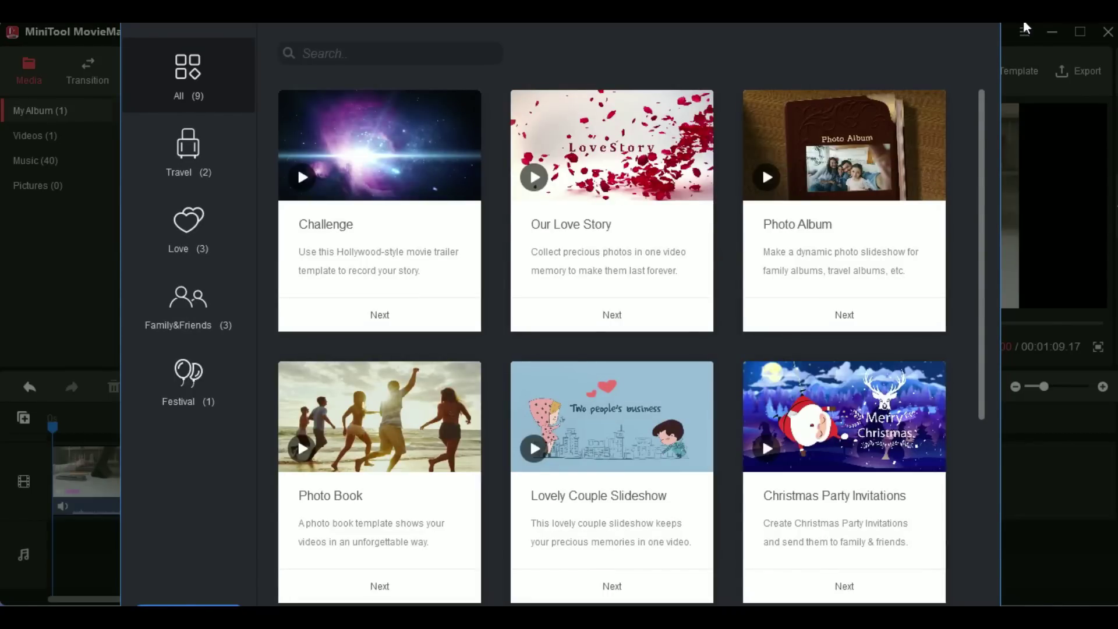
pyautogui.scroll(-2, 813, 359)
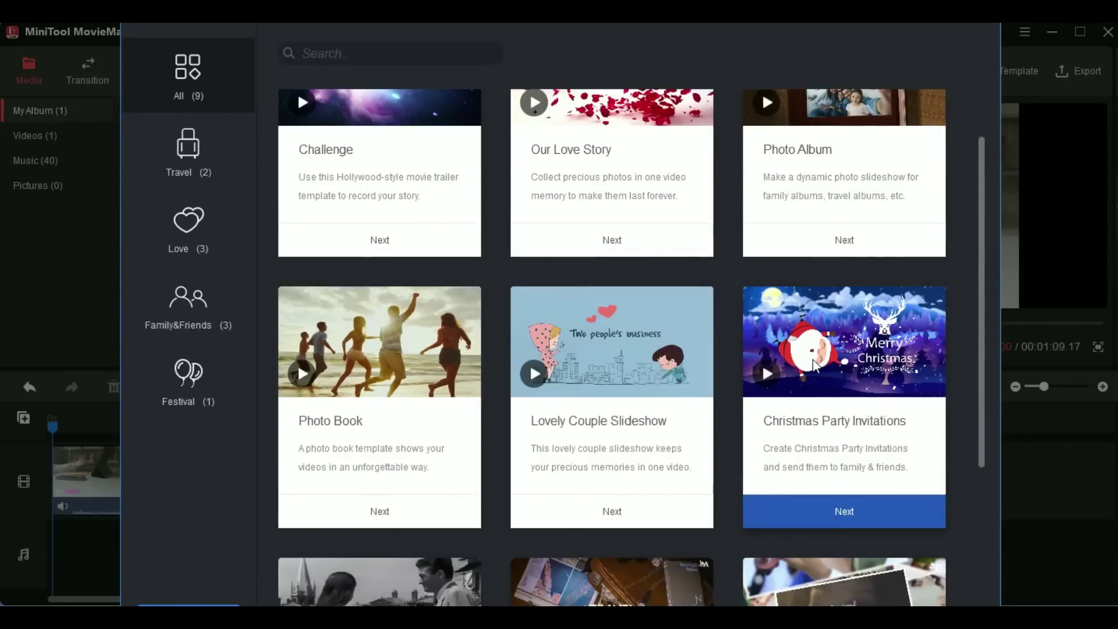
pyautogui.scroll(-1, 814, 364)
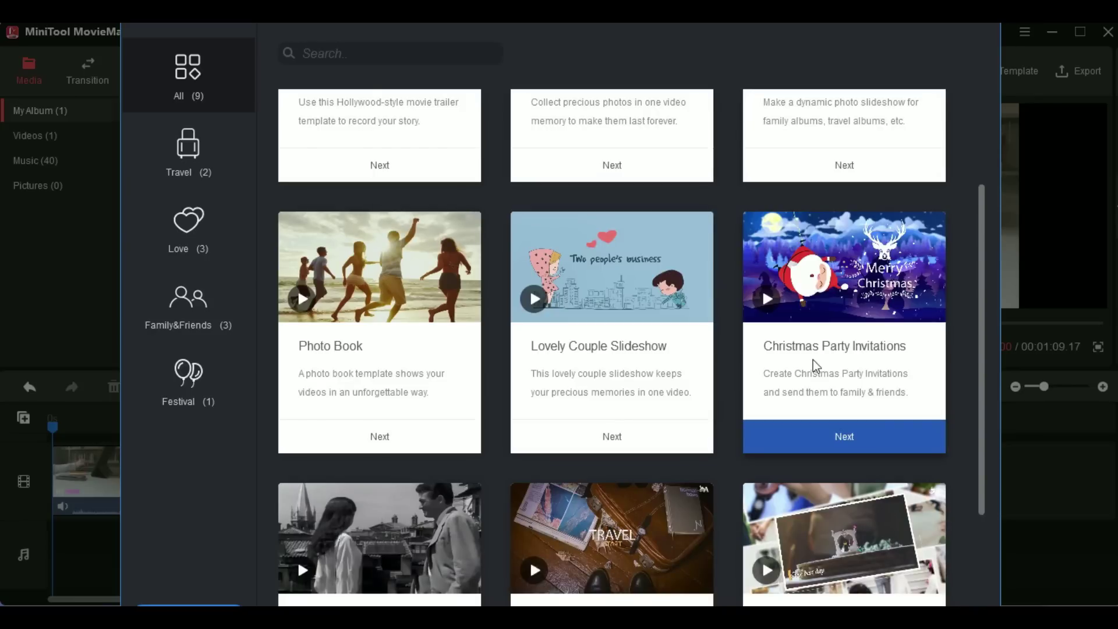
pyautogui.scroll(-2, 812, 360)
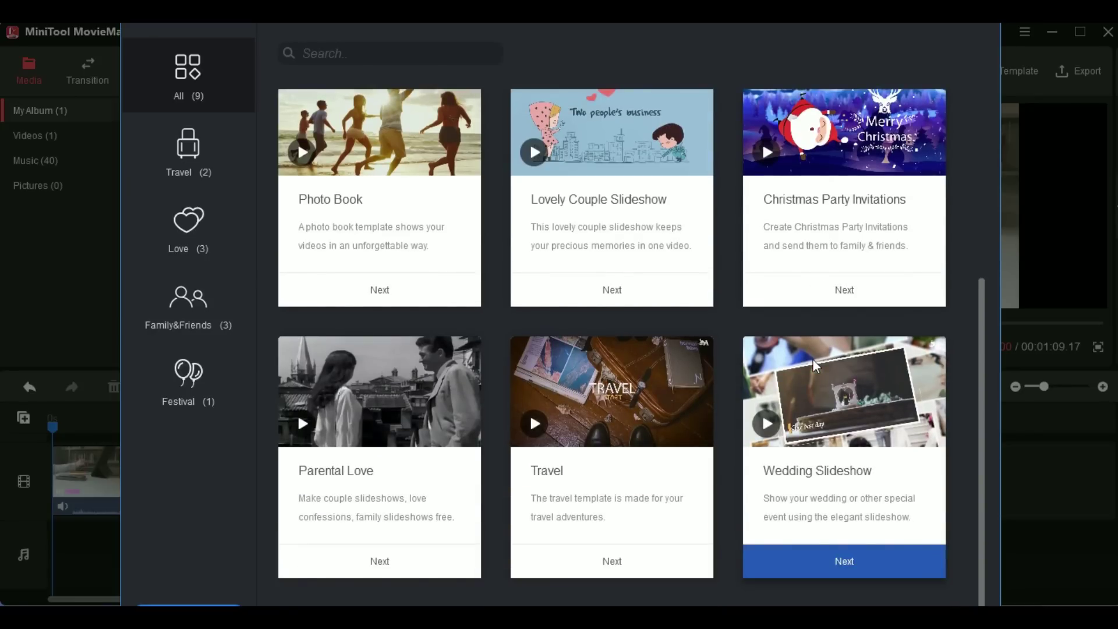
pyautogui.scroll(4, 813, 365)
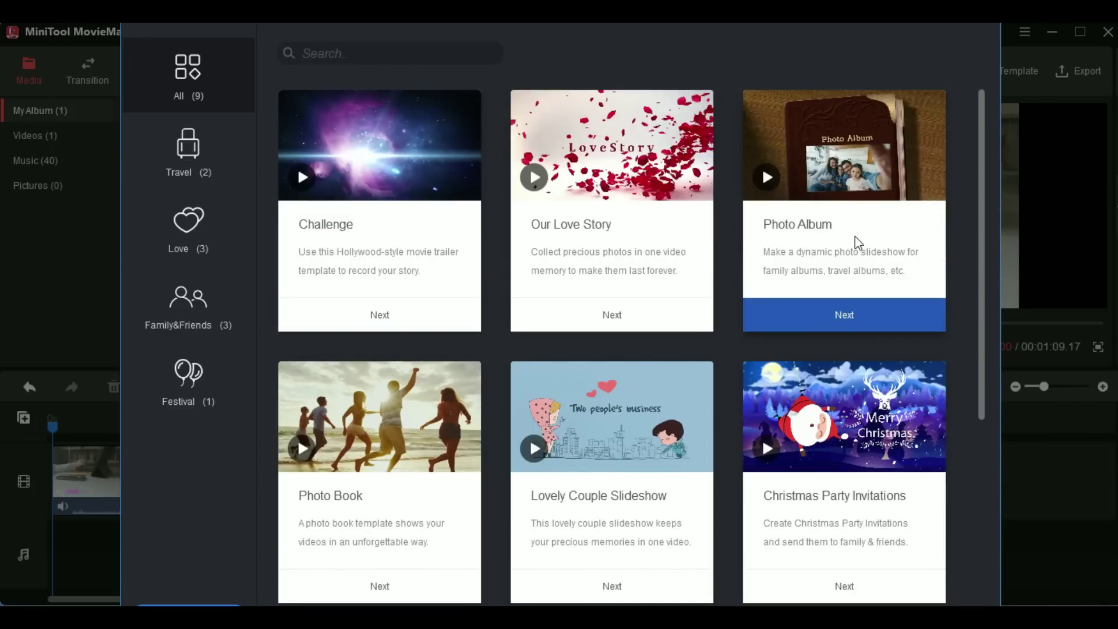
pyautogui.scroll(-2, 701, 396)
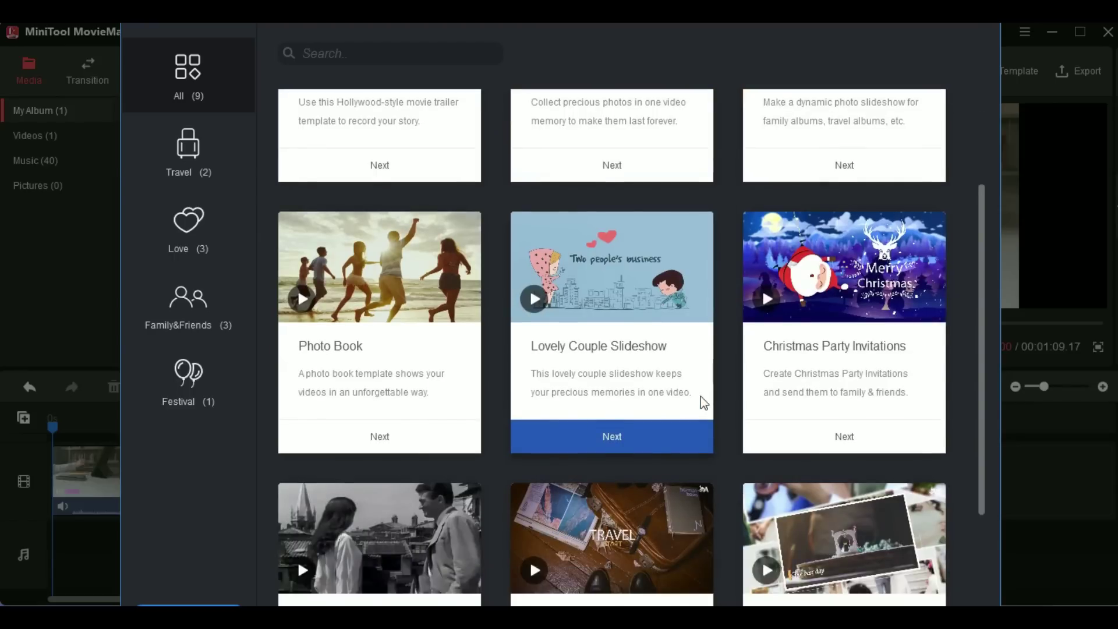
pyautogui.scroll(-2, 701, 396)
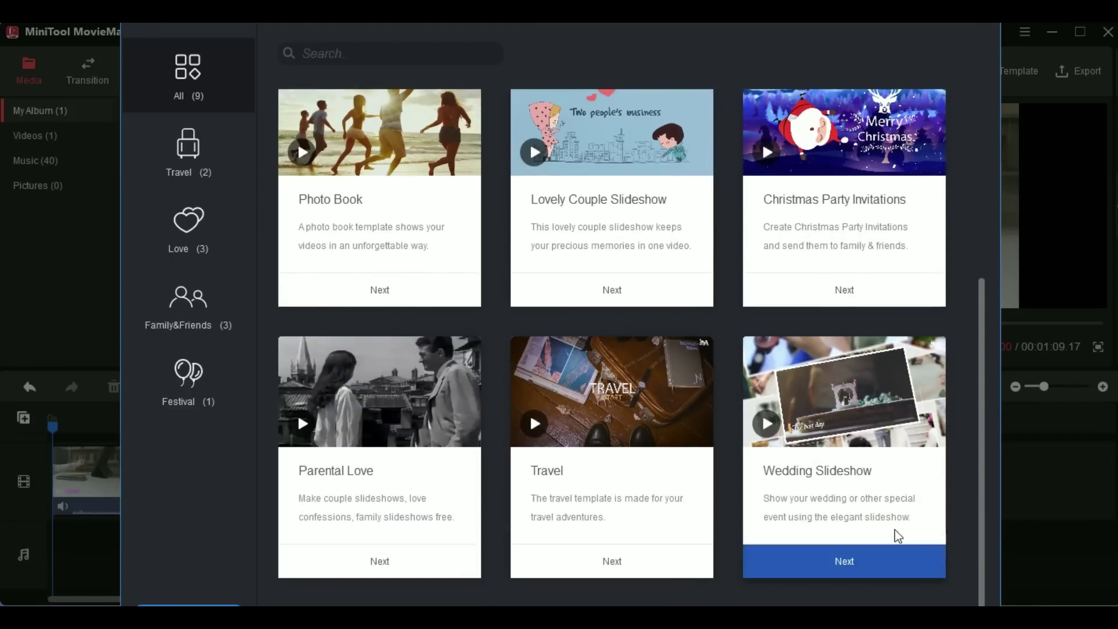
pyautogui.press('Escape')
# Open the study video clip for editing and extend its end on the timeline to about 00:01:09.22
pyautogui.rightClick(360, 473)
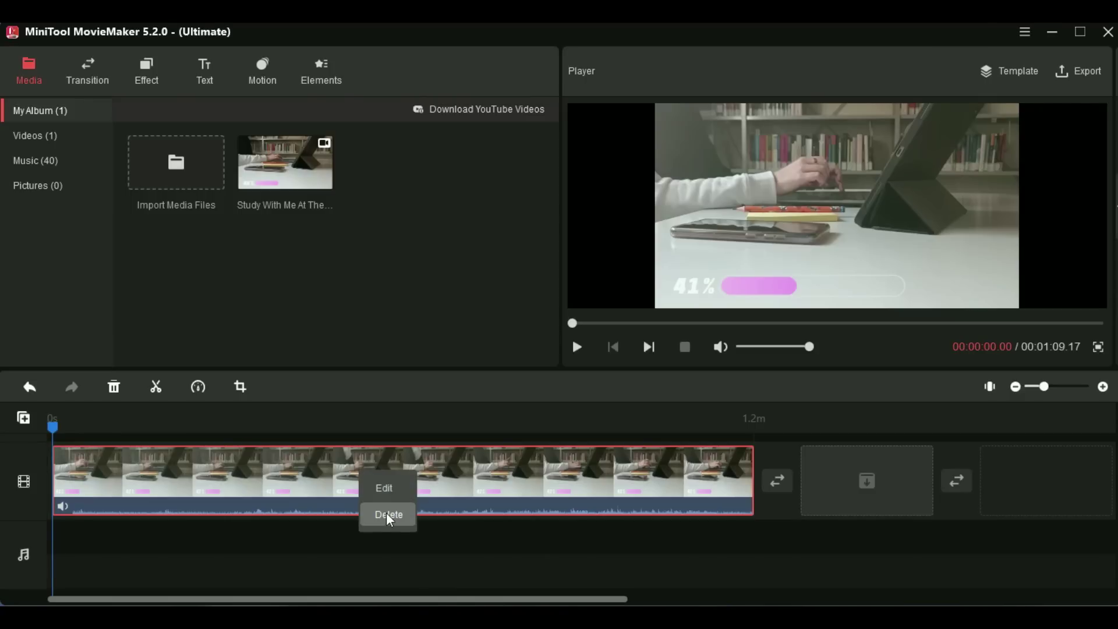
pyautogui.click(386, 490)
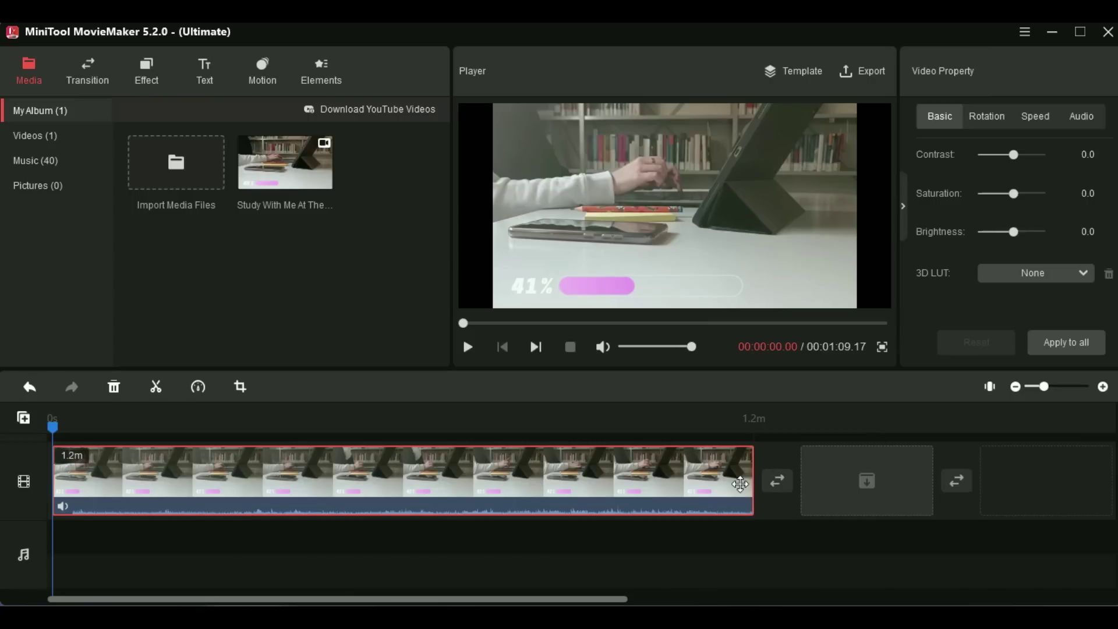
pyautogui.moveTo(753, 481); pyautogui.dragTo(710, 481)
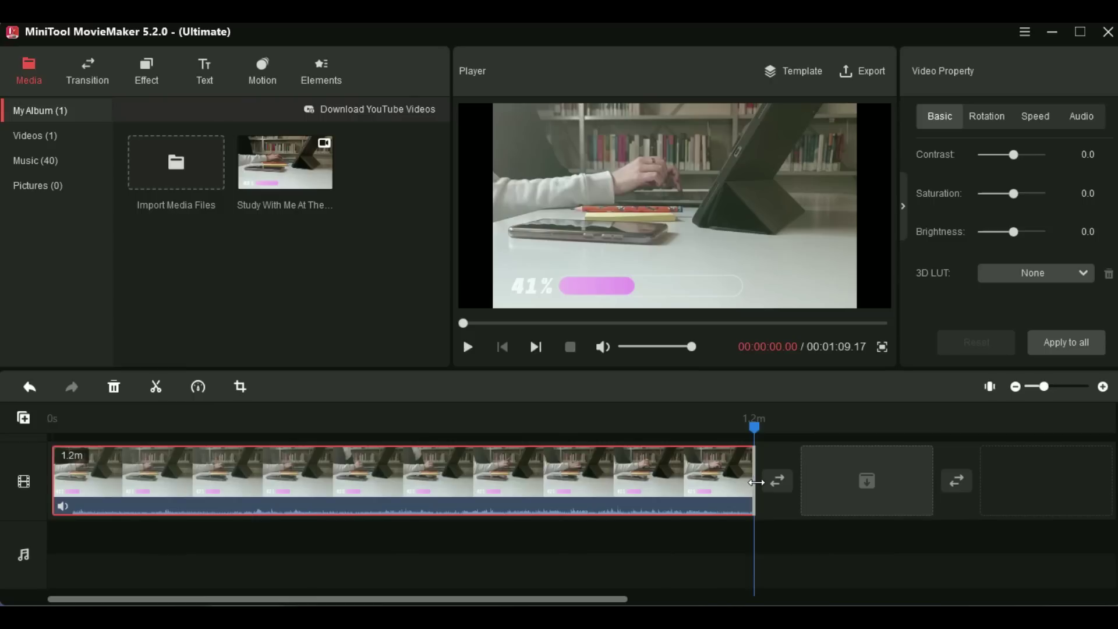
pyautogui.moveTo(756, 482); pyautogui.dragTo(759, 482)
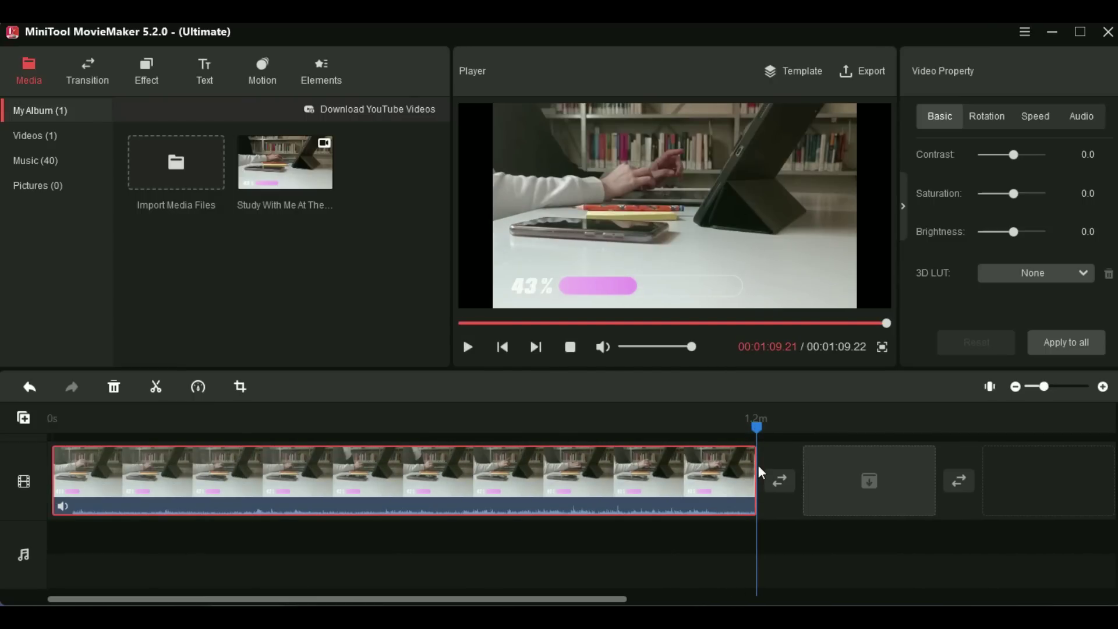
# Try trimming the end of the clip to about 55.5 s, and undo the trim
pyautogui.moveTo(760, 473); pyautogui.dragTo(610, 468)
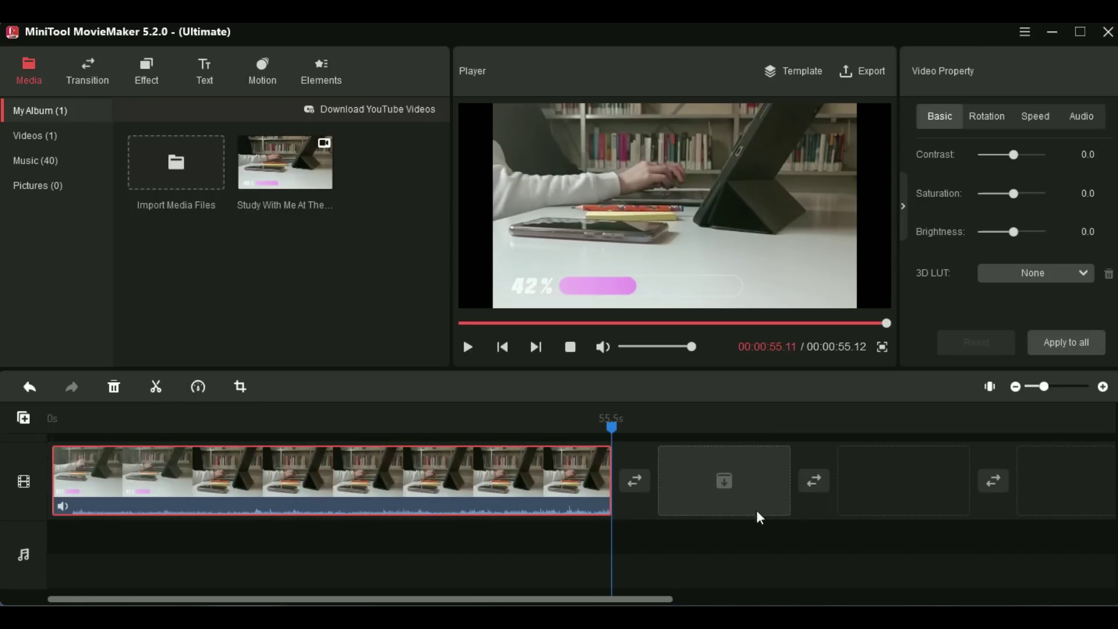
pyautogui.click(30, 390)
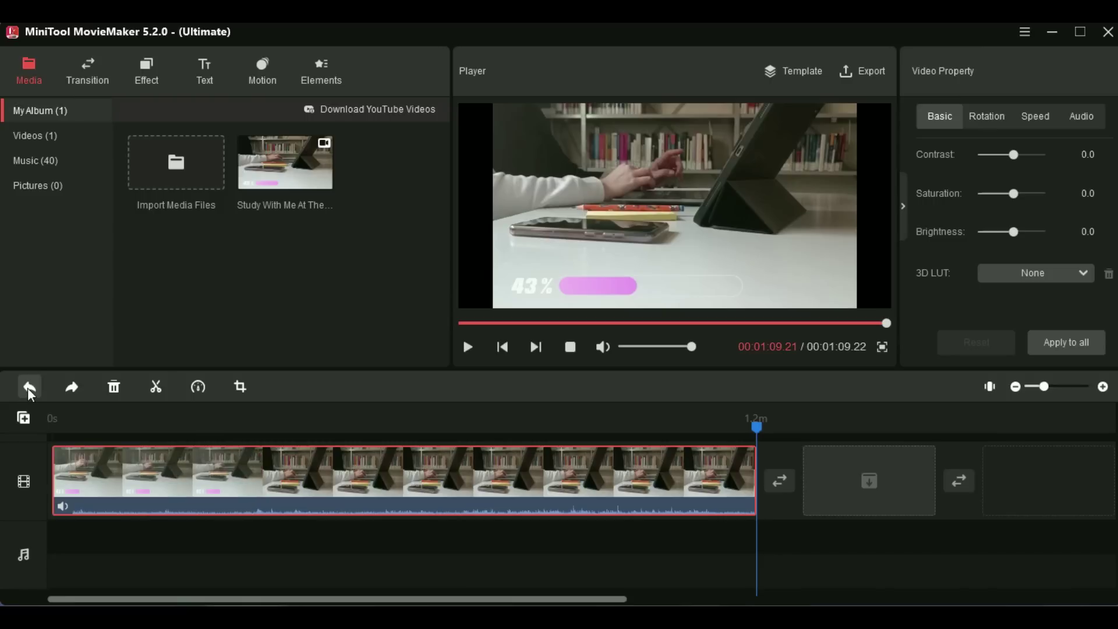
# Show the transition library and split the study video clip at 00:00:27.18
pyautogui.click(93, 81)
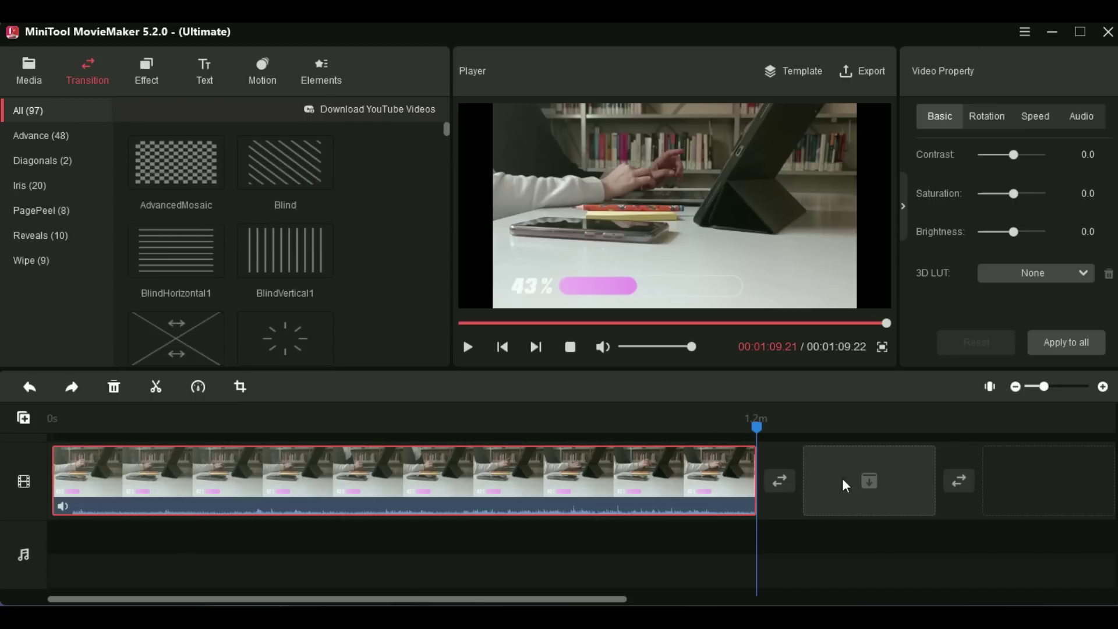
pyautogui.moveTo(757, 427)
pyautogui.mouseDown()
pyautogui.moveTo(322, 419)
pyautogui.moveTo(334, 416)
pyautogui.mouseUp()
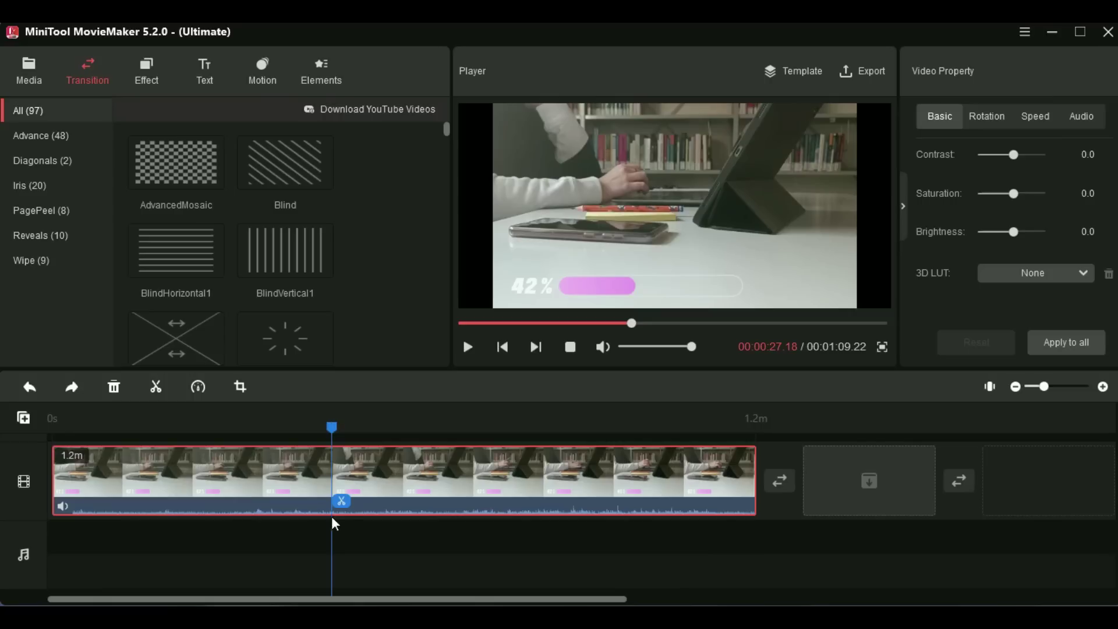
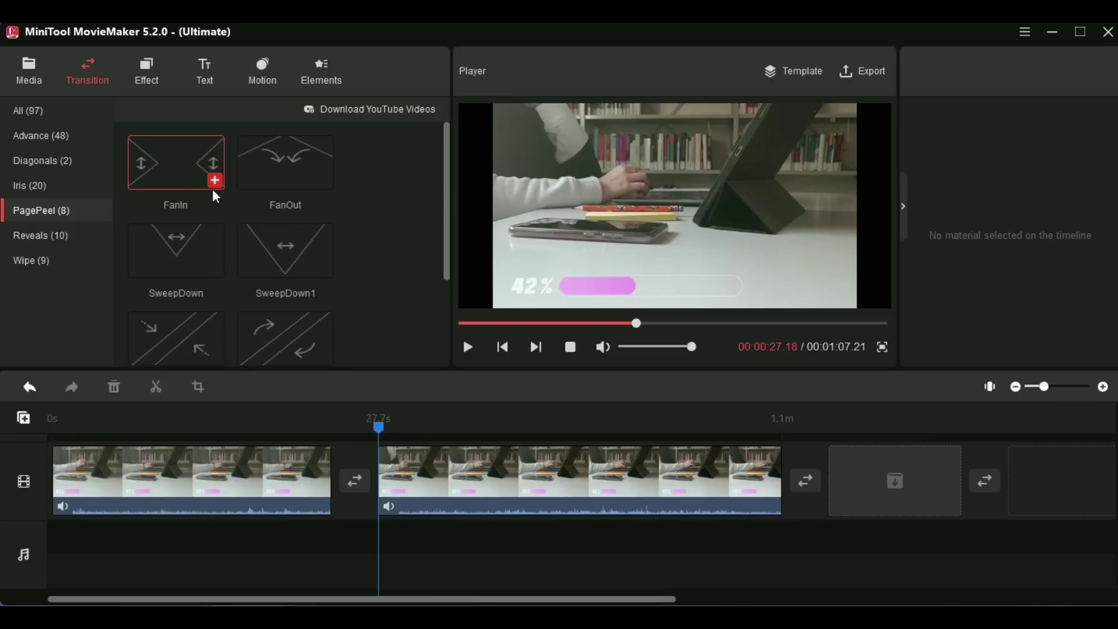
# Preview some PagePeel and Diagonals transitions and add DiagonalCrossOut between the two clips
pyautogui.scroll(-2, 191, 289)
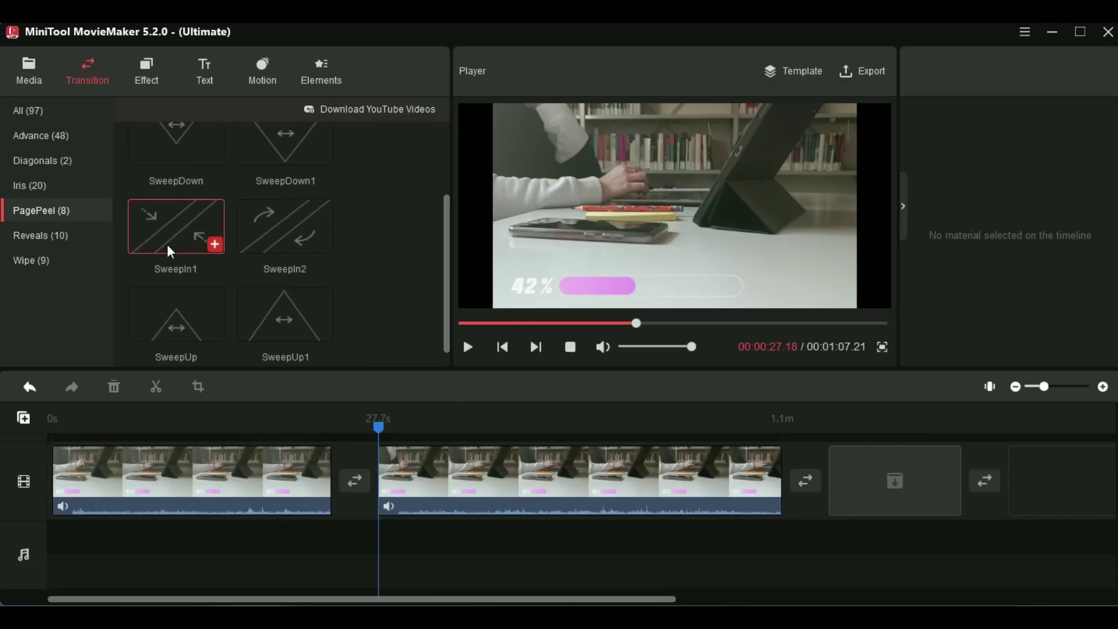
pyautogui.moveTo(168, 246)
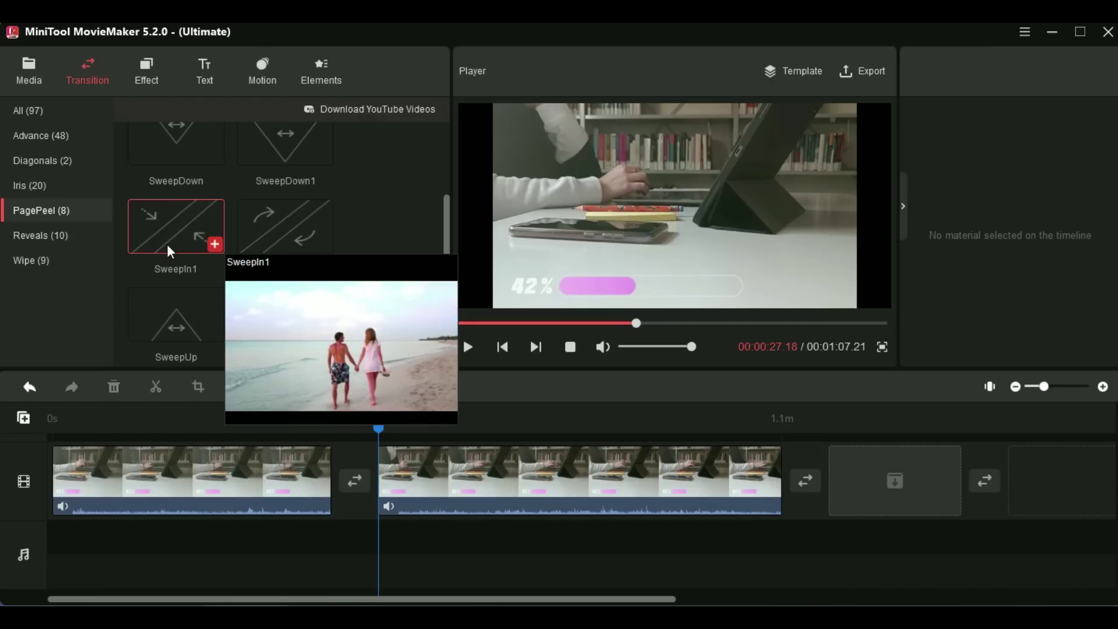
pyautogui.click(23, 160)
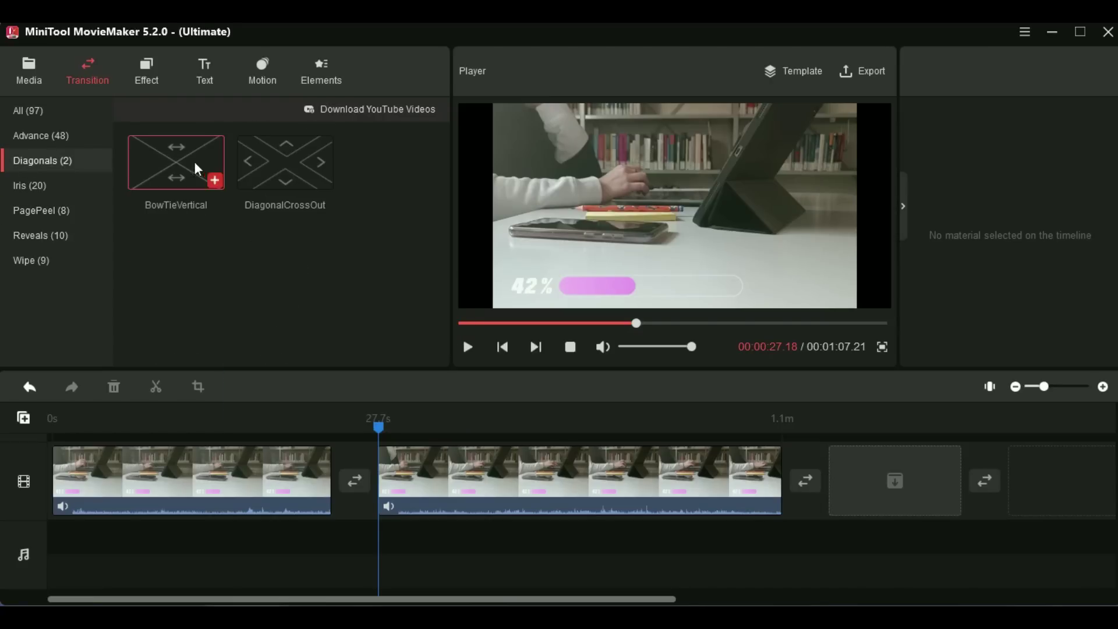
pyautogui.moveTo(263, 162)
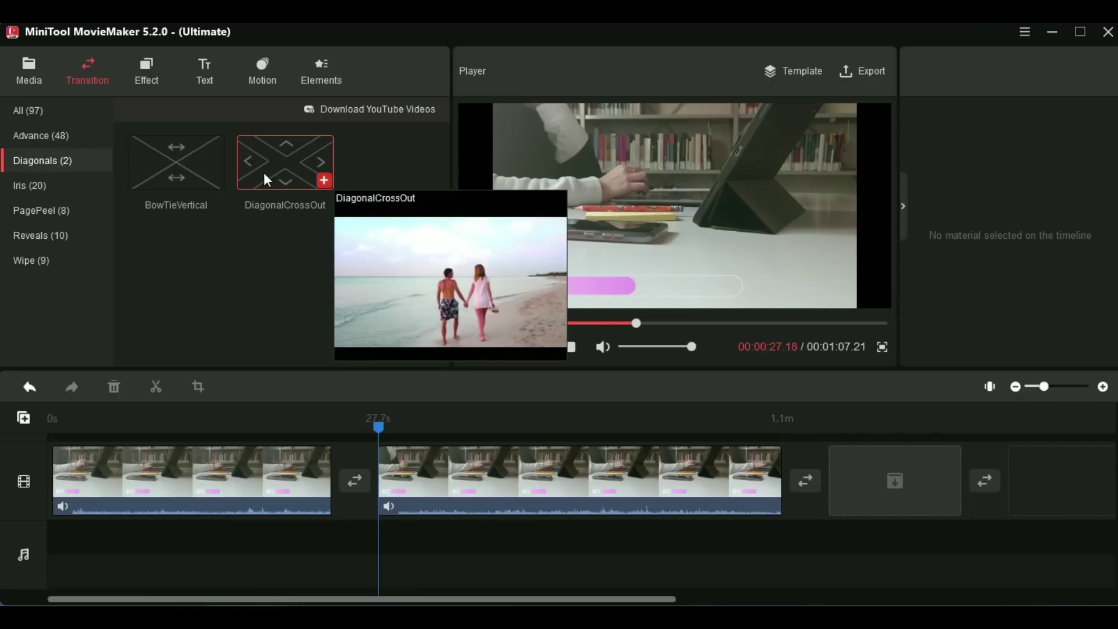
pyautogui.moveTo(263, 173); pyautogui.dragTo(287, 289)
pyautogui.moveTo(361, 471); pyautogui.dragTo(348, 477)
pyautogui.moveTo(317, 179)
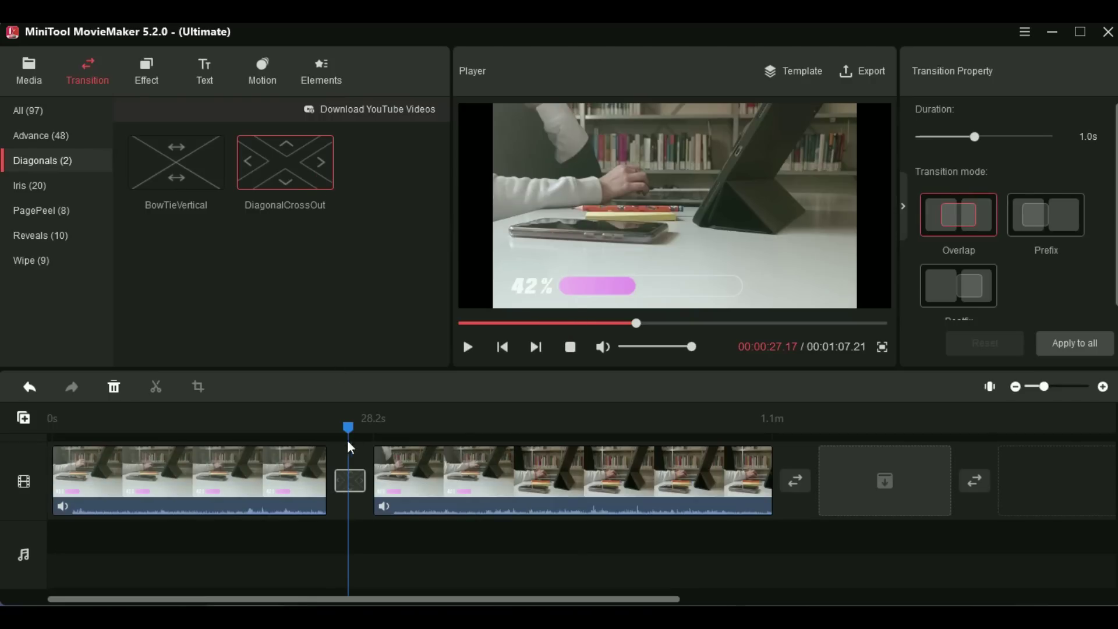
# Set the duration of the transition between the clips to 0.9 s and review its transition modes
pyautogui.moveTo(348, 428); pyautogui.dragTo(310, 429)
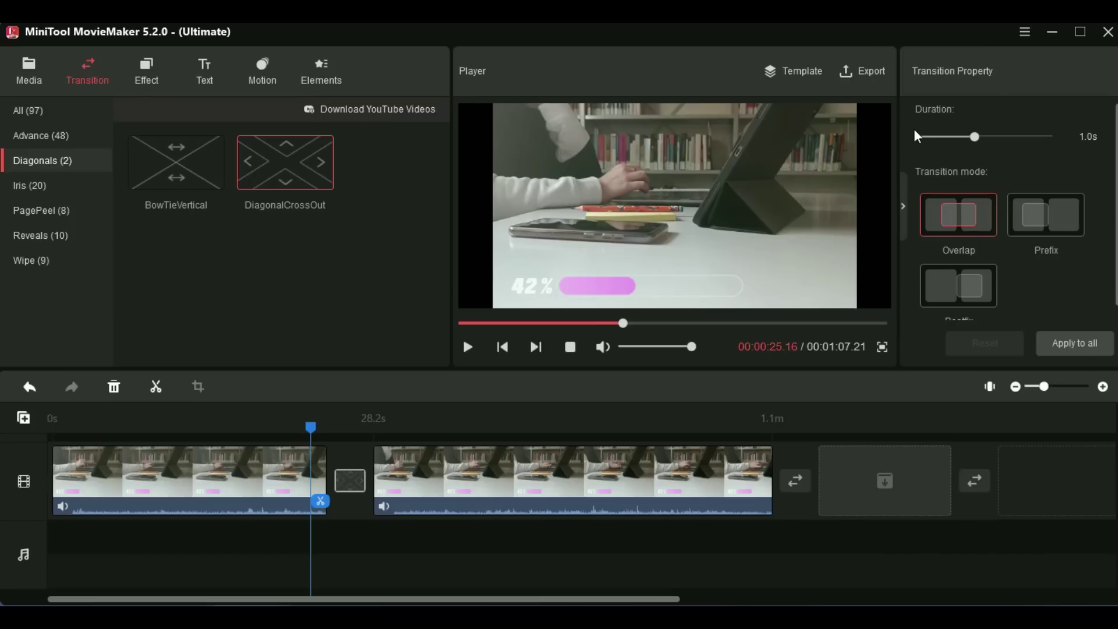
pyautogui.moveTo(975, 136); pyautogui.dragTo(968, 138)
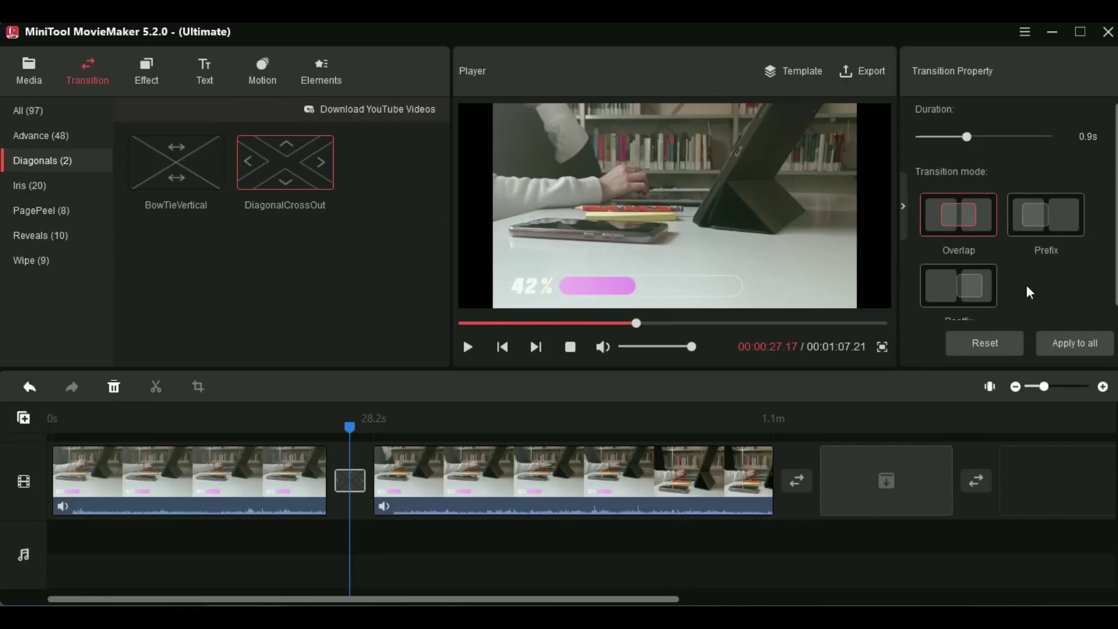
pyautogui.scroll(-1, 976, 292)
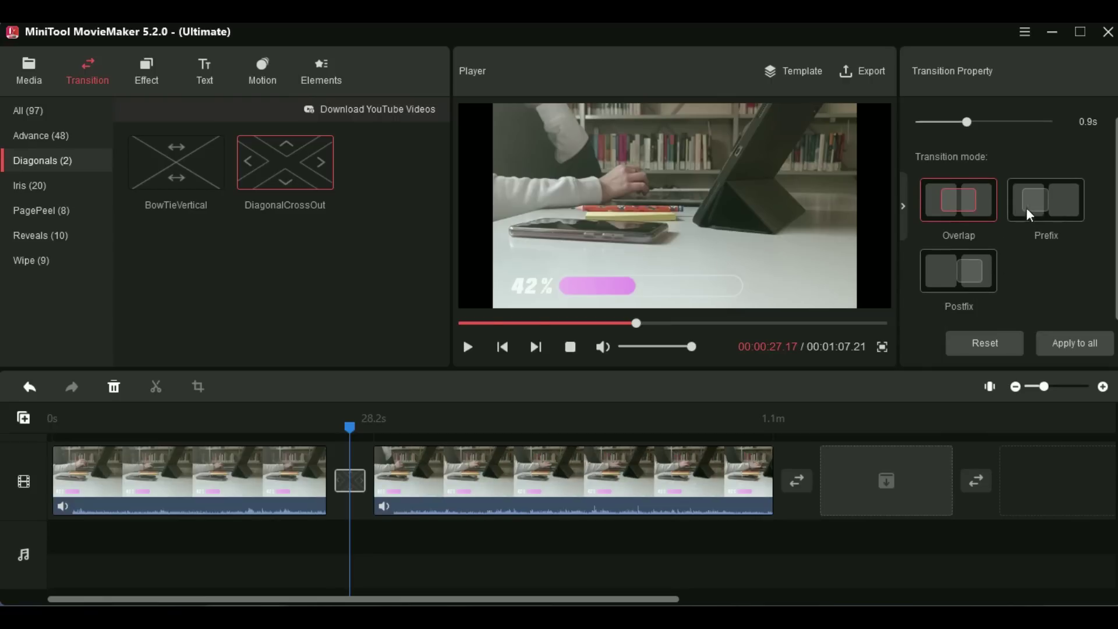
pyautogui.scroll(1, 988, 261)
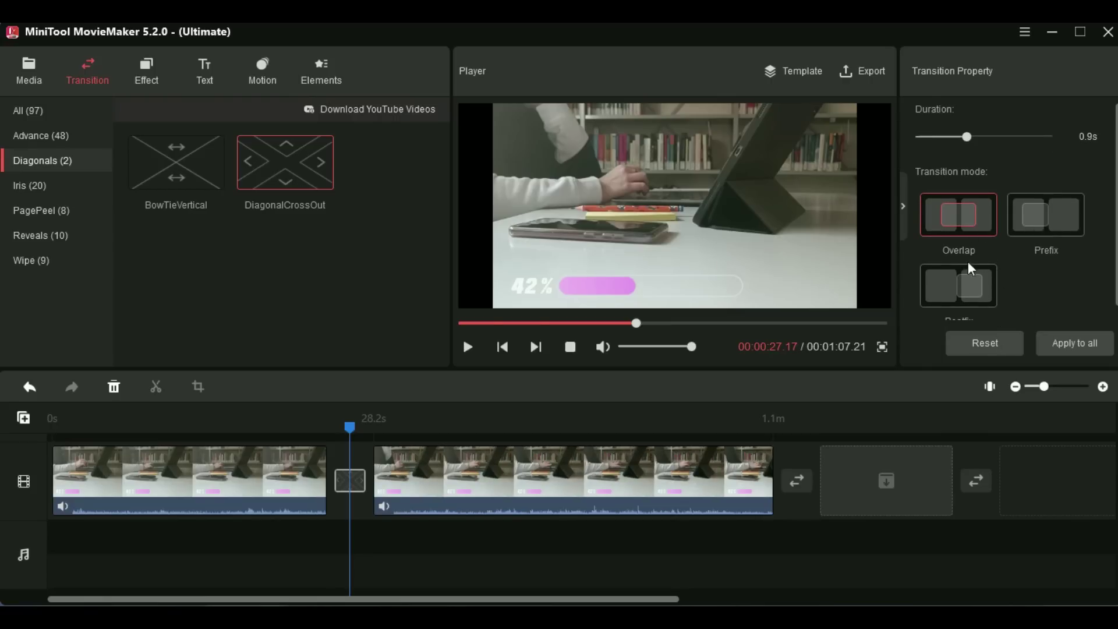
# Look through the full effect library and preview effects such as Hudson and Kevin
pyautogui.click(152, 73)
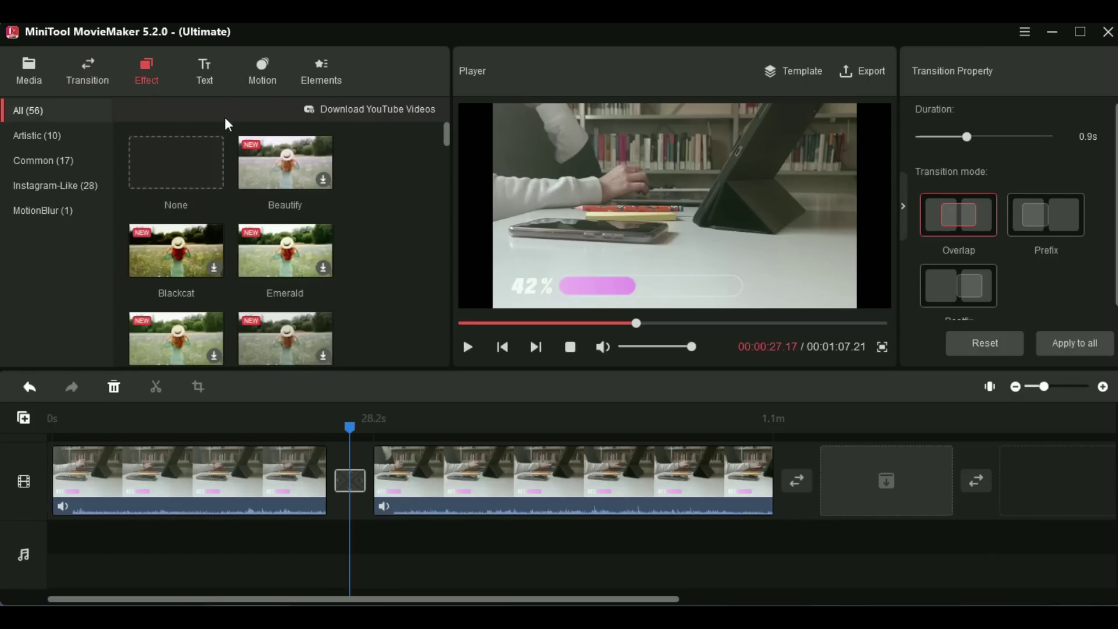
pyautogui.scroll(-3, 288, 242)
pyautogui.scroll(-5, 286, 238)
pyautogui.scroll(-4, 285, 234)
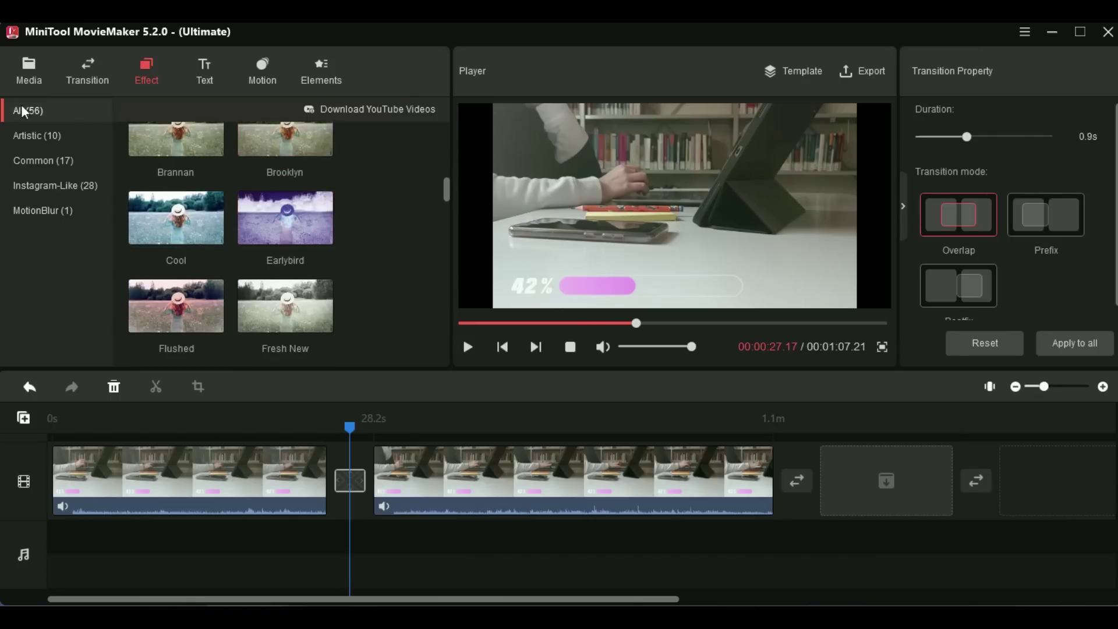
pyautogui.scroll(-6, 264, 207)
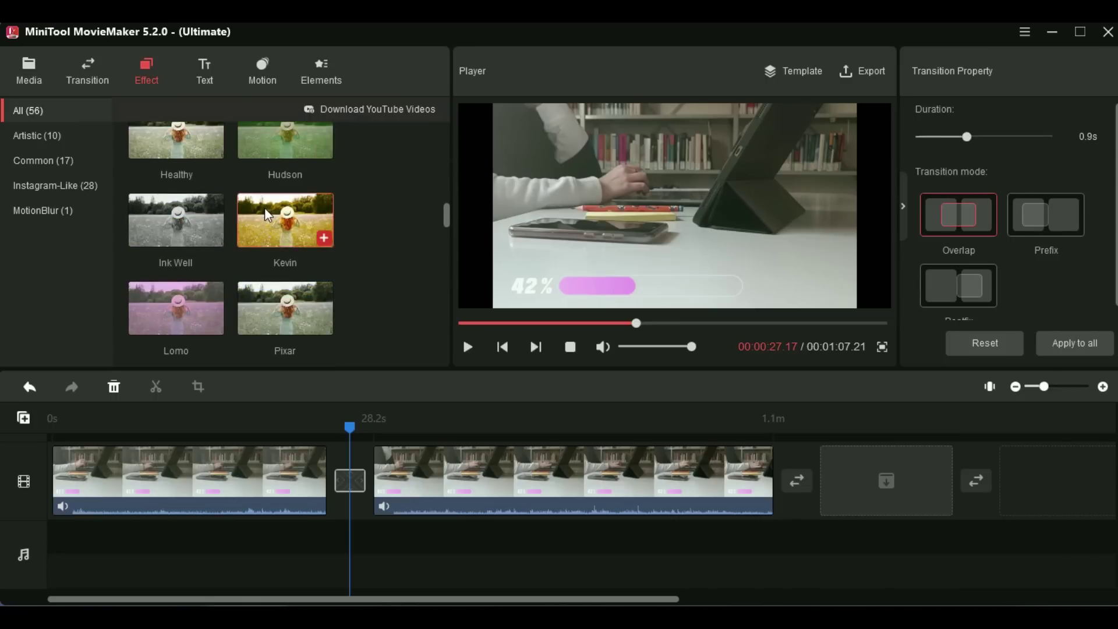
pyautogui.scroll(2, 274, 238)
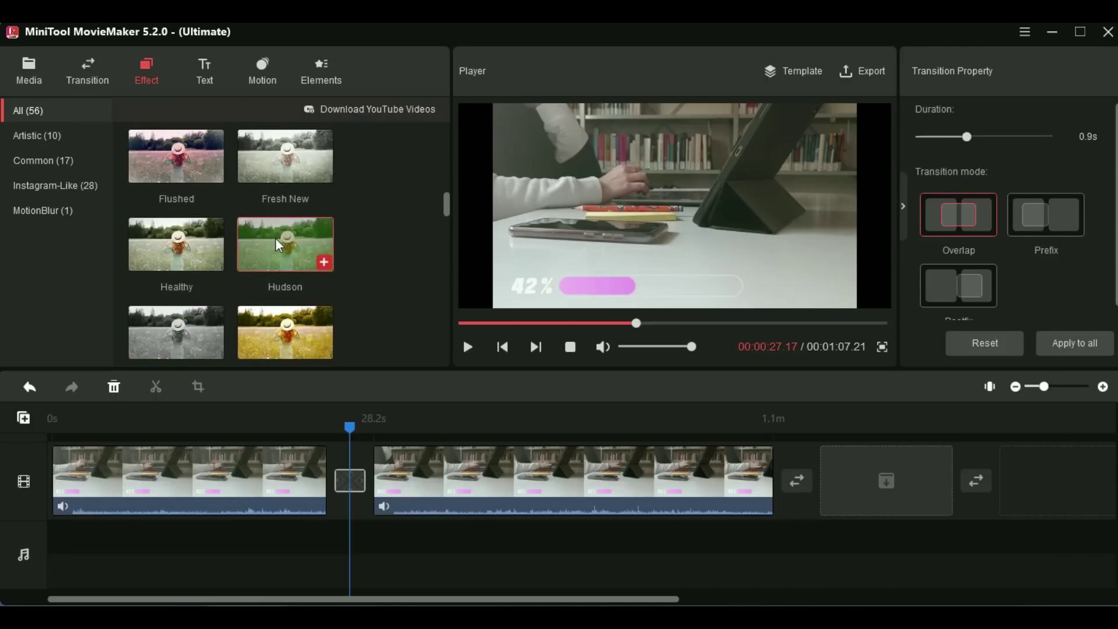
pyautogui.moveTo(285, 250)
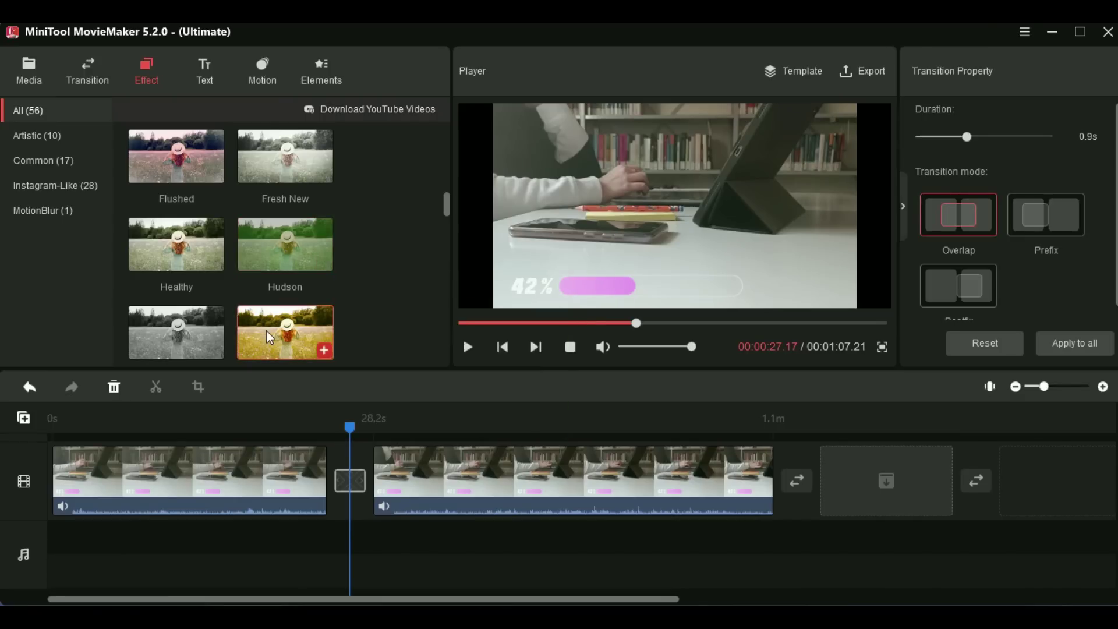
pyautogui.moveTo(301, 342)
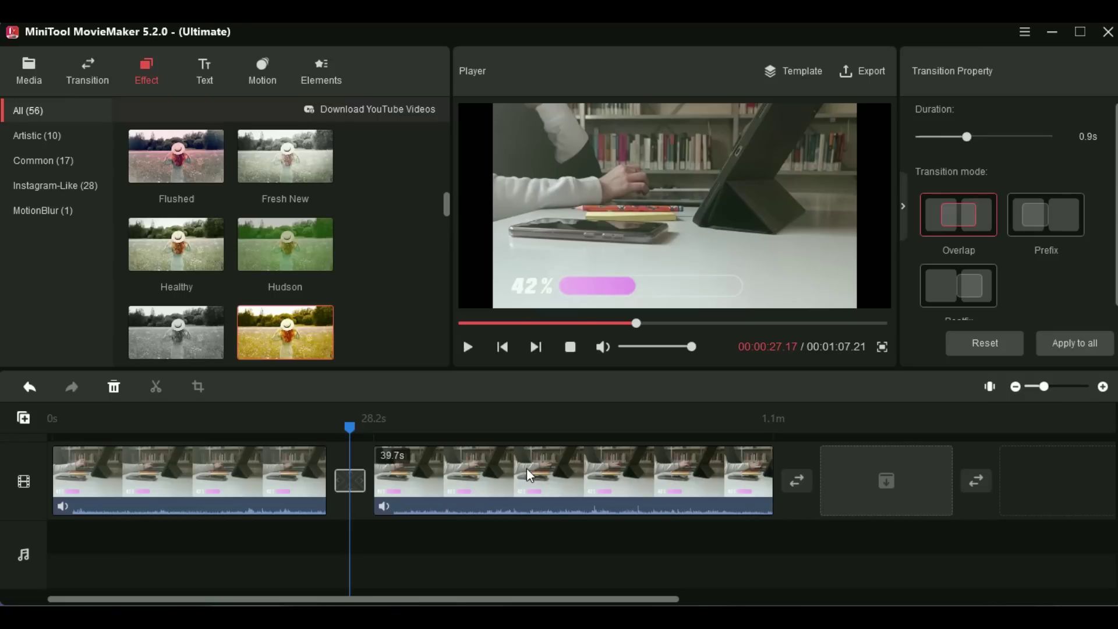
# Apply the Ink Well effect to the second clip on the video track, and undo it
pyautogui.moveTo(189, 331); pyautogui.dragTo(365, 432)
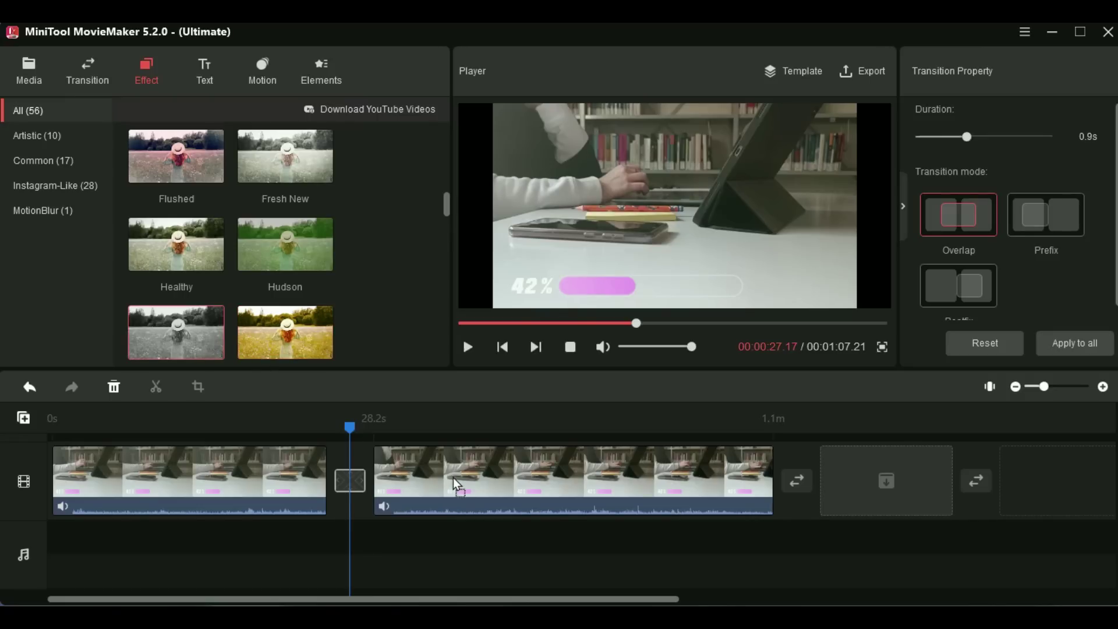
pyautogui.moveTo(453, 479); pyautogui.dragTo(453, 477)
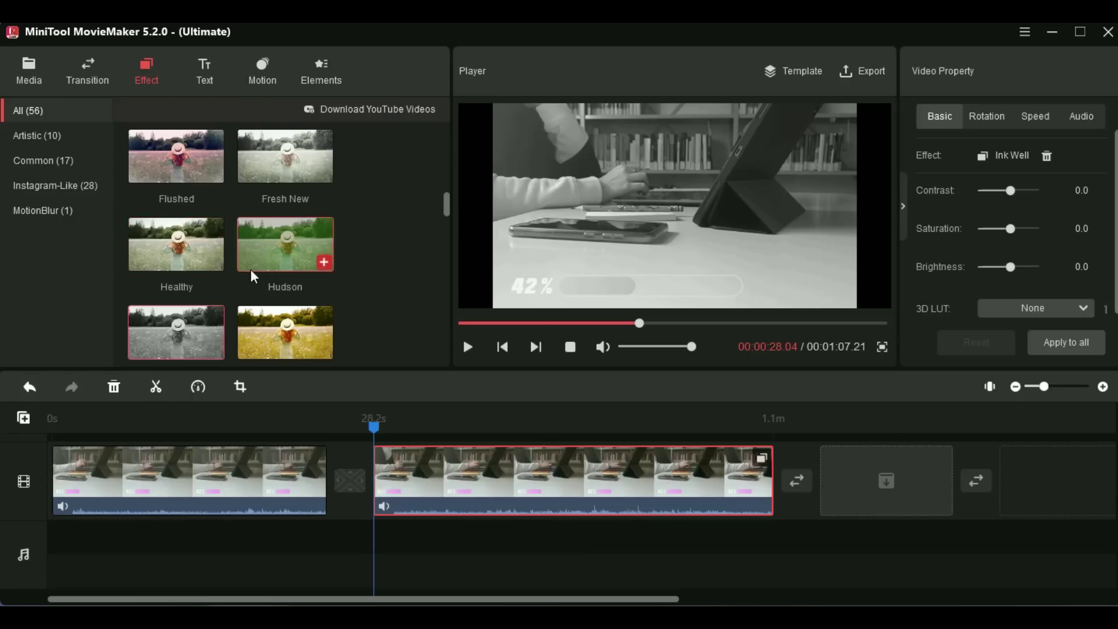
pyautogui.scroll(1, 253, 273)
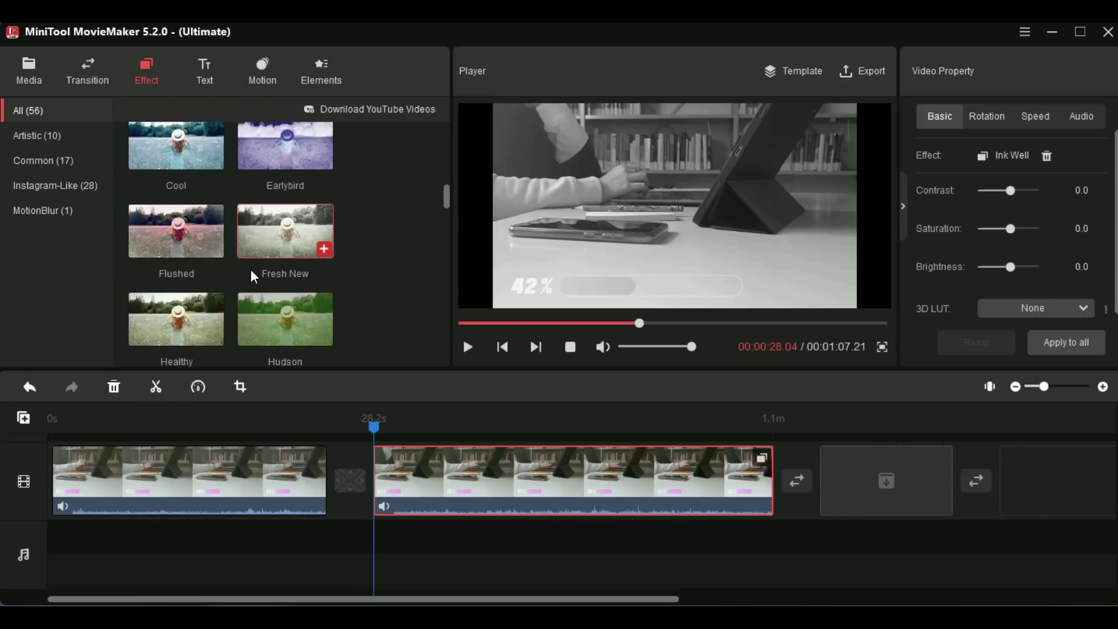
pyautogui.click(34, 388)
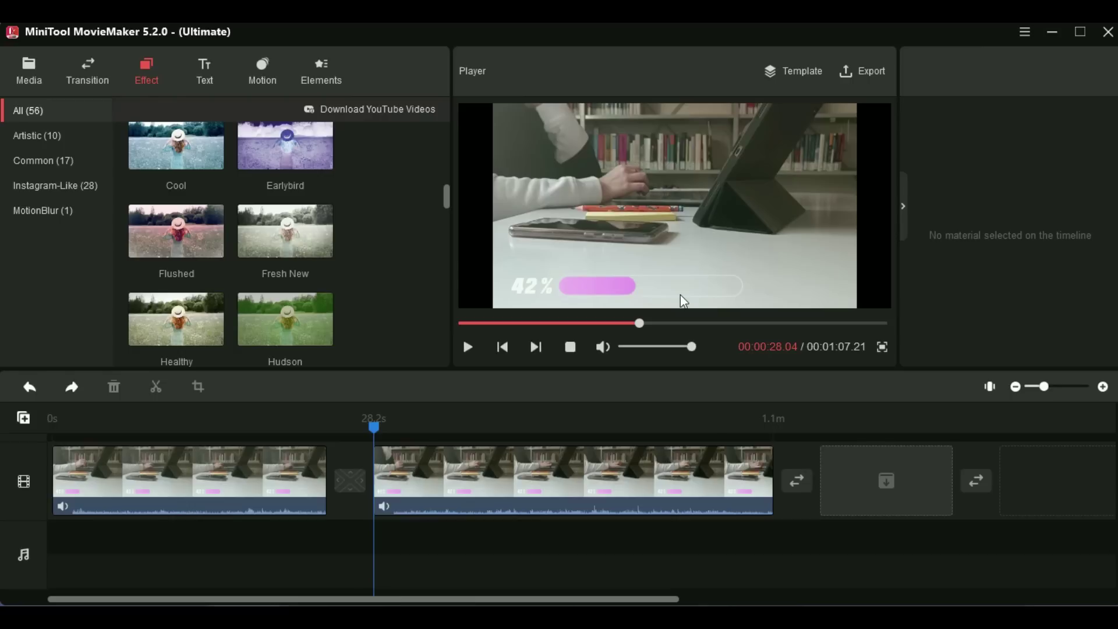
# Examine more of the available effects, from Brooklyn and Earlybird through Skin Whiten and Walden to ColorJittering
pyautogui.scroll(1, 308, 308)
pyautogui.scroll(2, 310, 314)
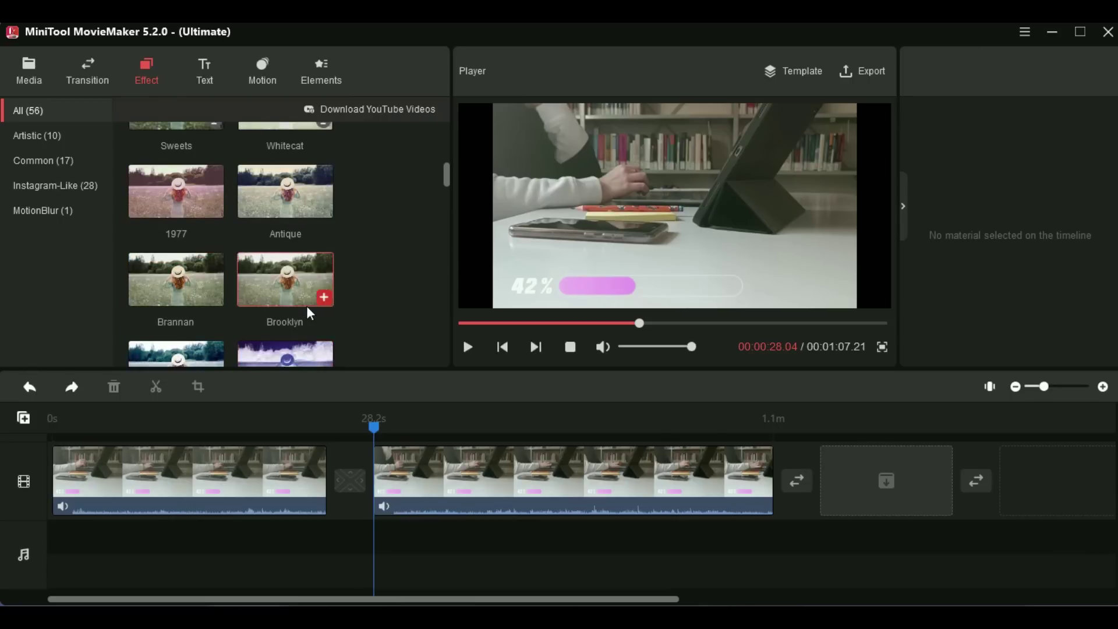
pyautogui.scroll(-4, 290, 273)
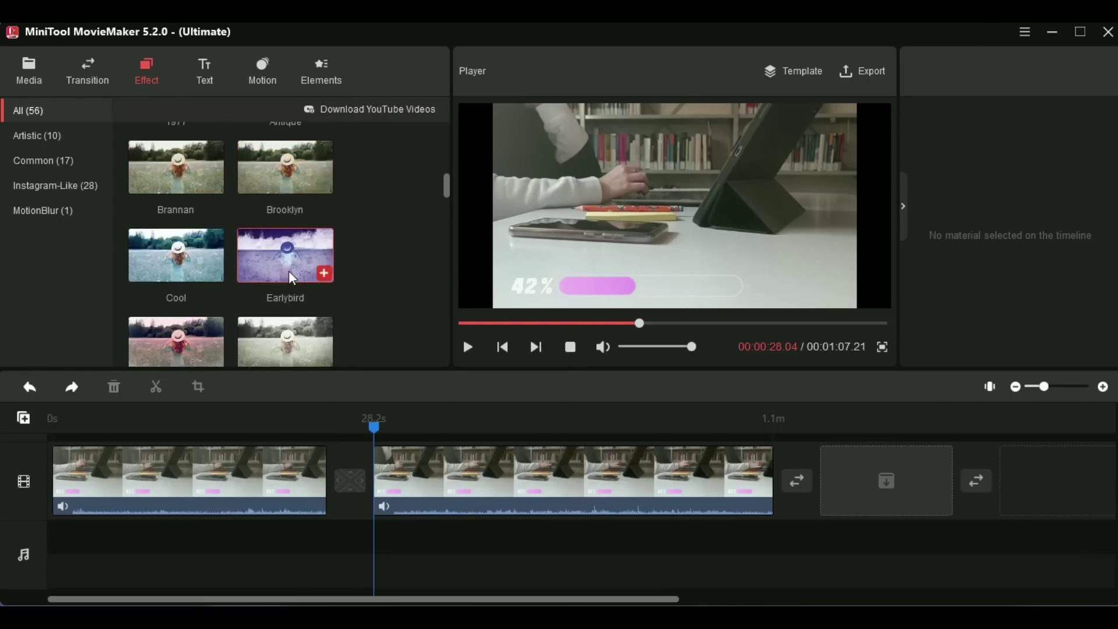
pyautogui.scroll(-1, 291, 275)
pyautogui.scroll(2, 292, 275)
pyautogui.scroll(-4, 291, 275)
pyautogui.scroll(-4, 289, 271)
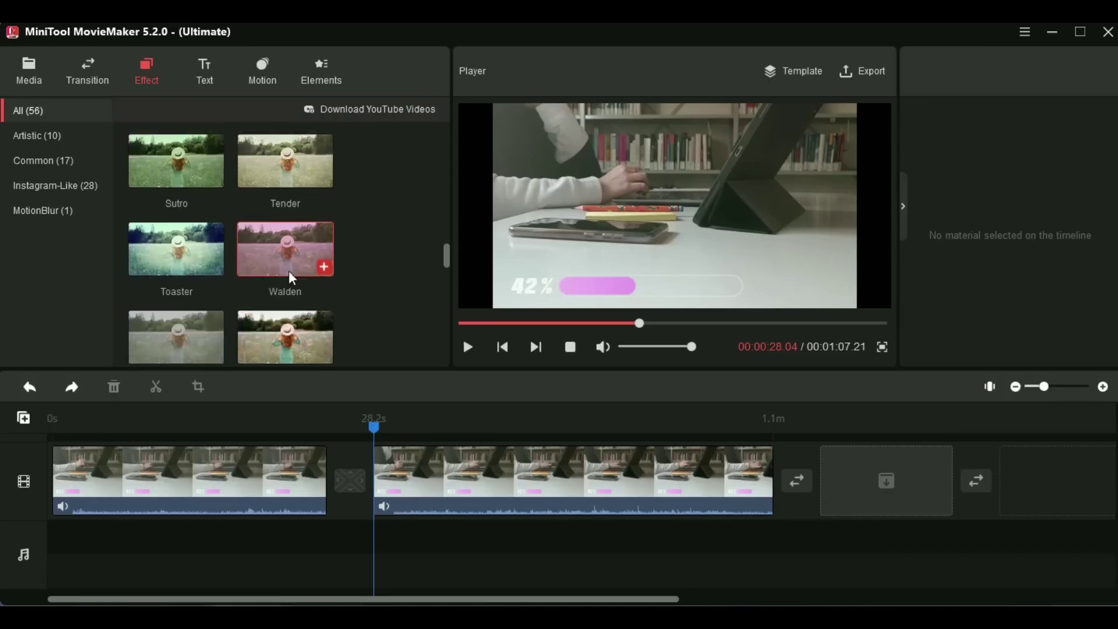
pyautogui.scroll(1, 289, 271)
pyautogui.scroll(3, 288, 271)
pyautogui.scroll(1, 291, 275)
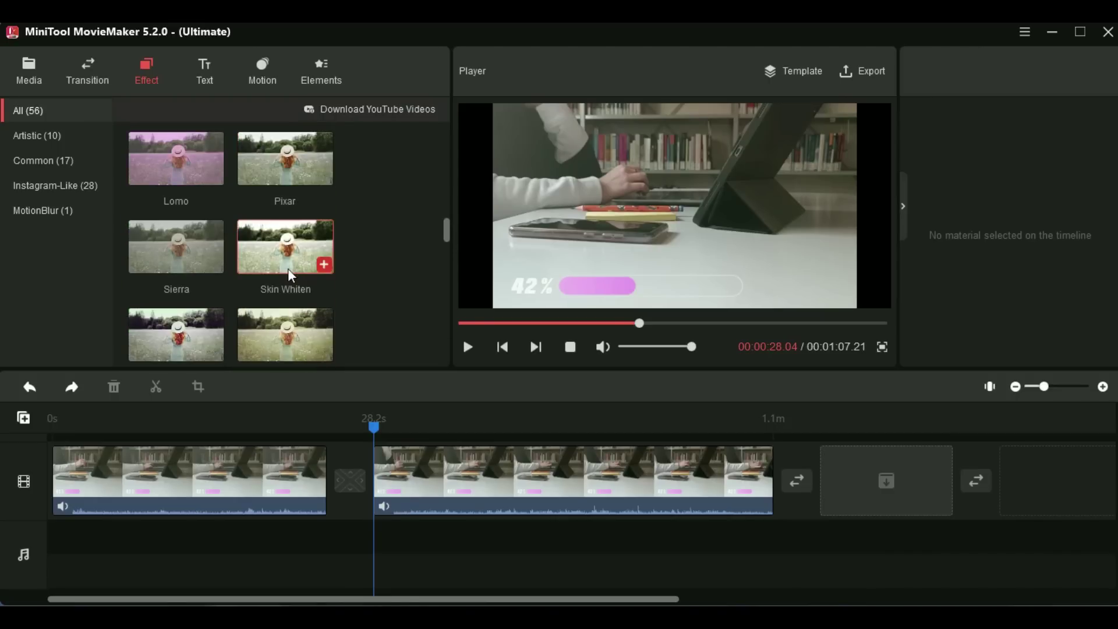
pyautogui.scroll(-3, 288, 268)
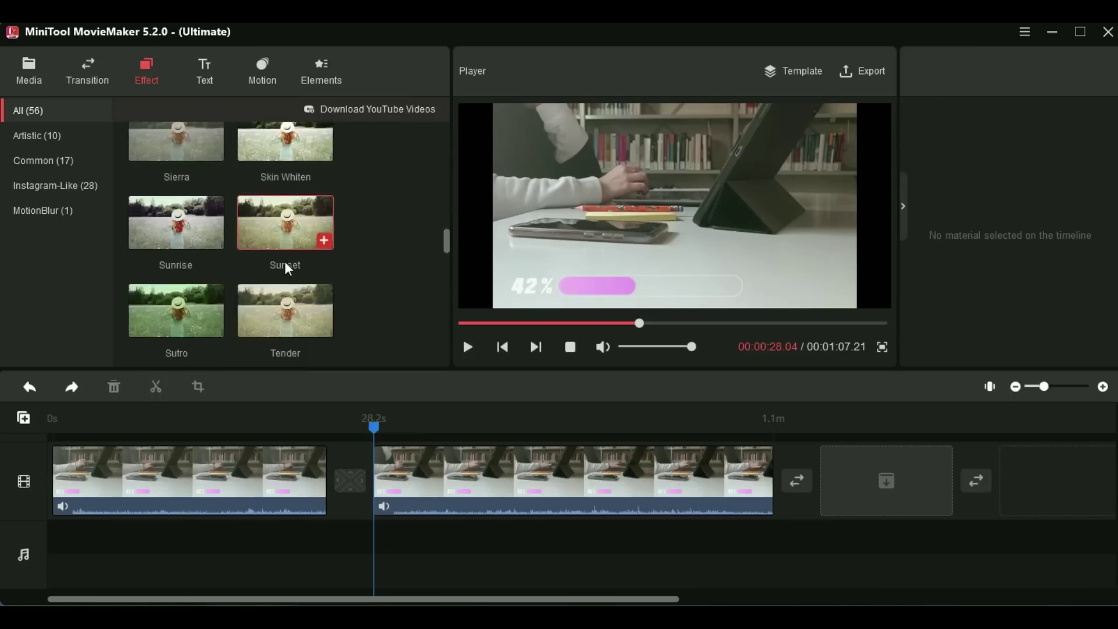
pyautogui.scroll(-5, 287, 268)
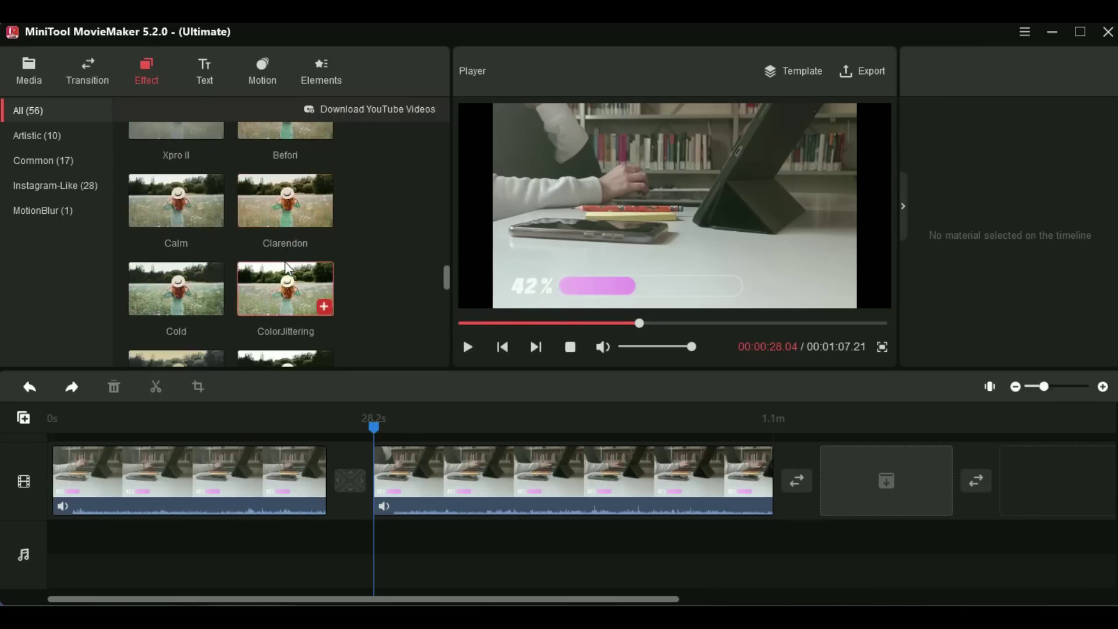
pyautogui.scroll(-3, 287, 268)
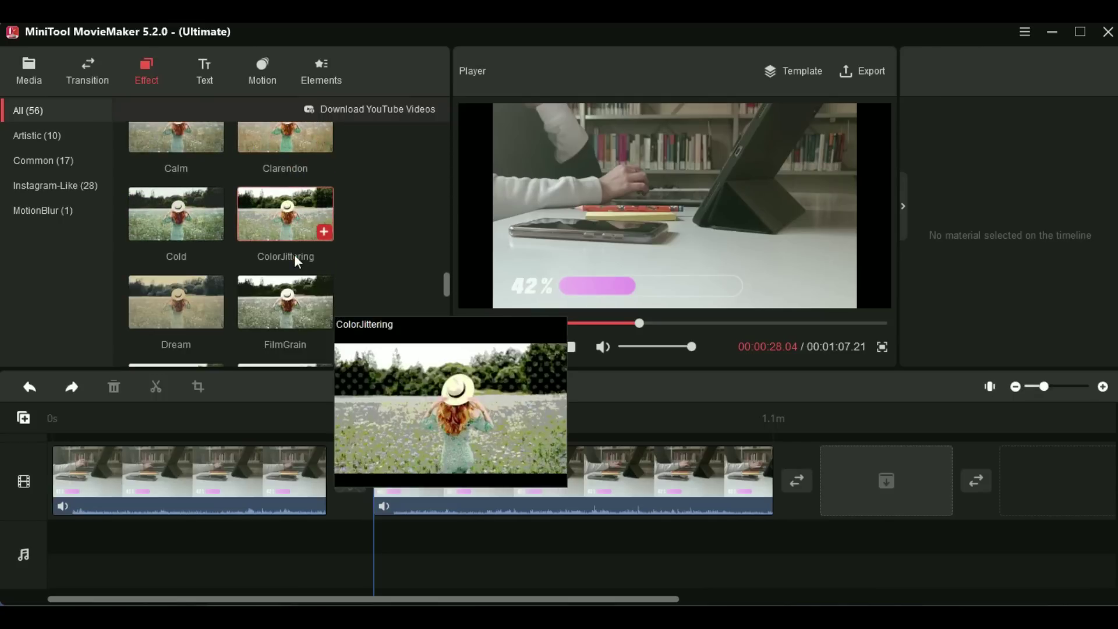
# Apply the Lightness effect from the effect library to the second clip on the video track
pyautogui.scroll(-2, 296, 260)
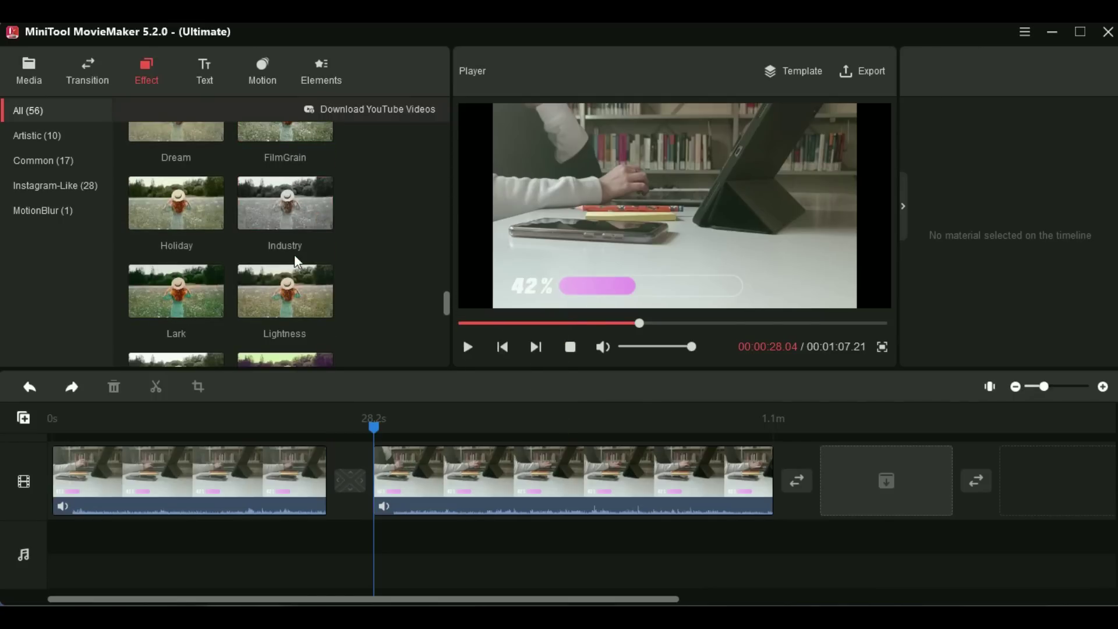
pyautogui.moveTo(300, 287)
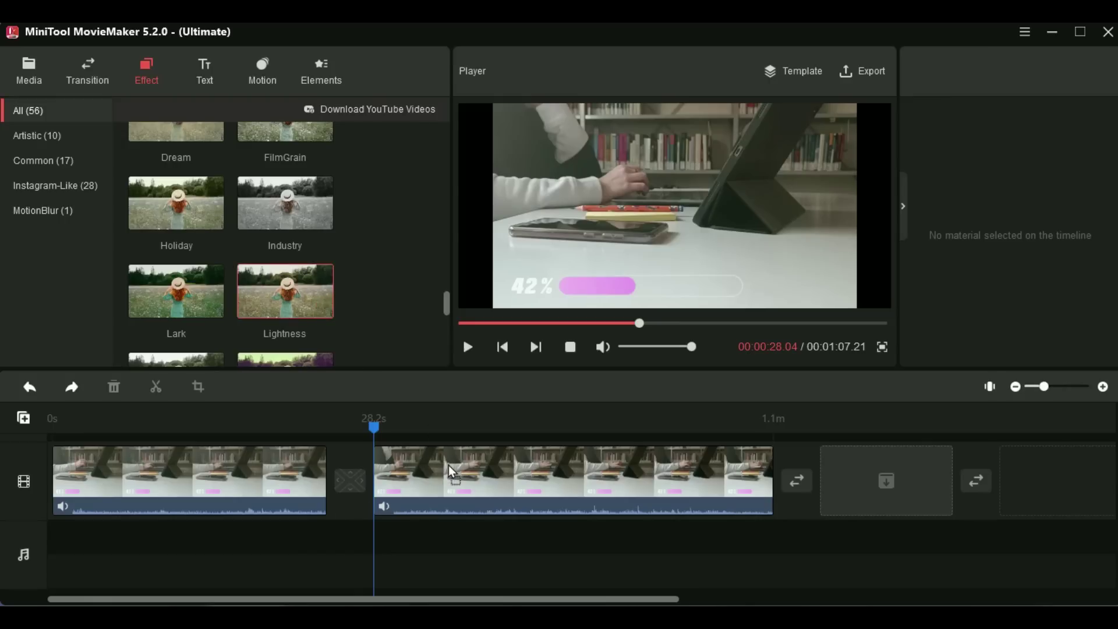
pyautogui.moveTo(453, 470); pyautogui.dragTo(448, 463)
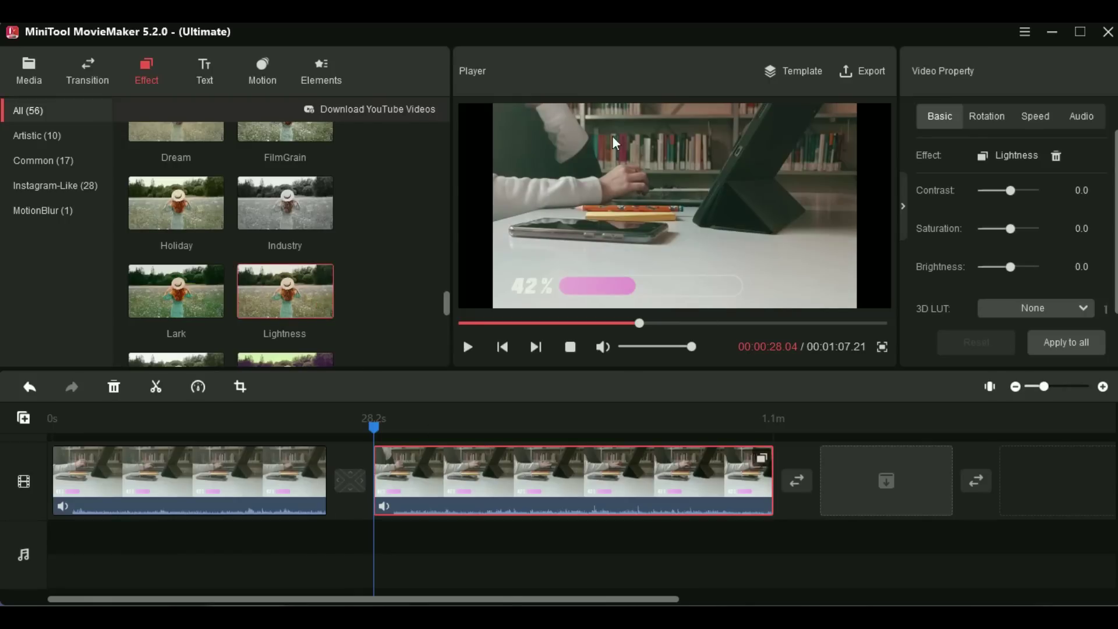
# Look through the caption and credits text templates and preview Caption25 and Credits4
pyautogui.click(204, 75)
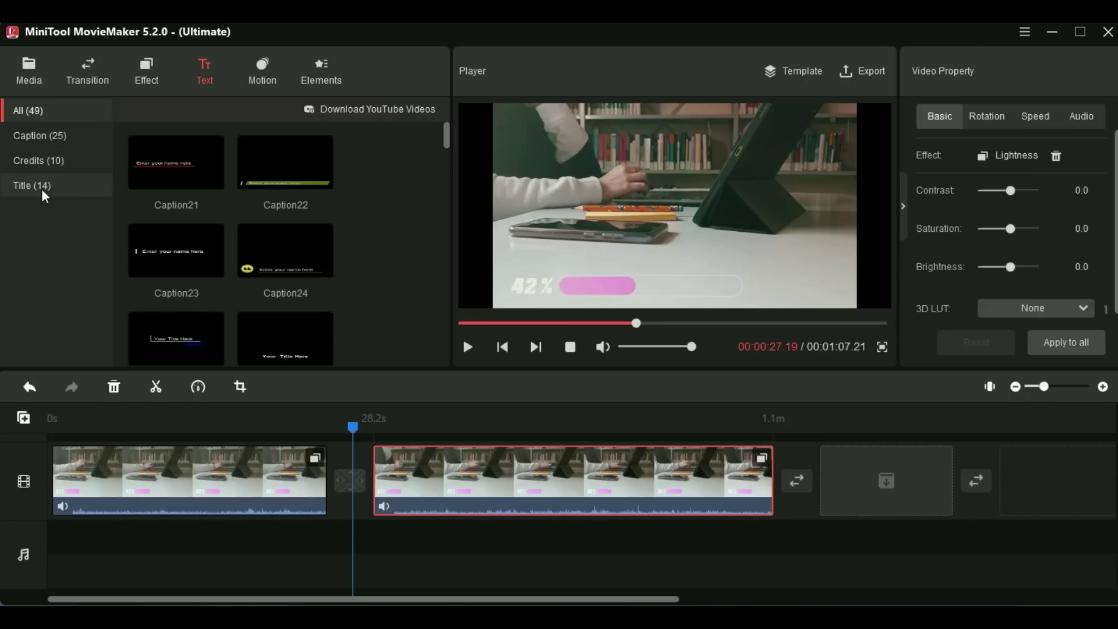
pyautogui.click(41, 137)
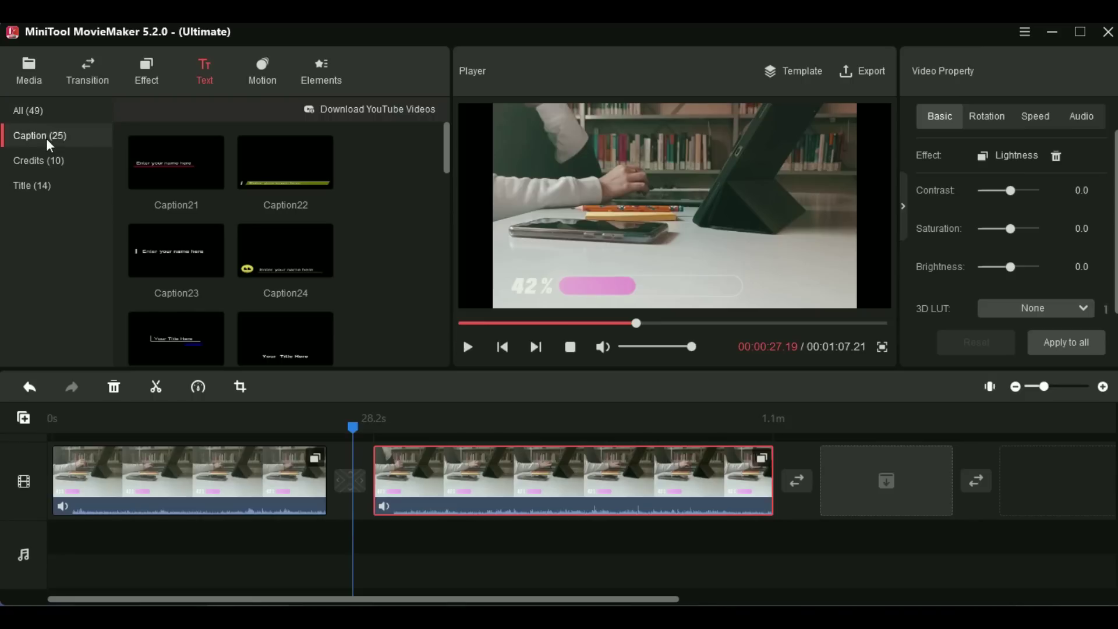
pyautogui.scroll(-2, 177, 166)
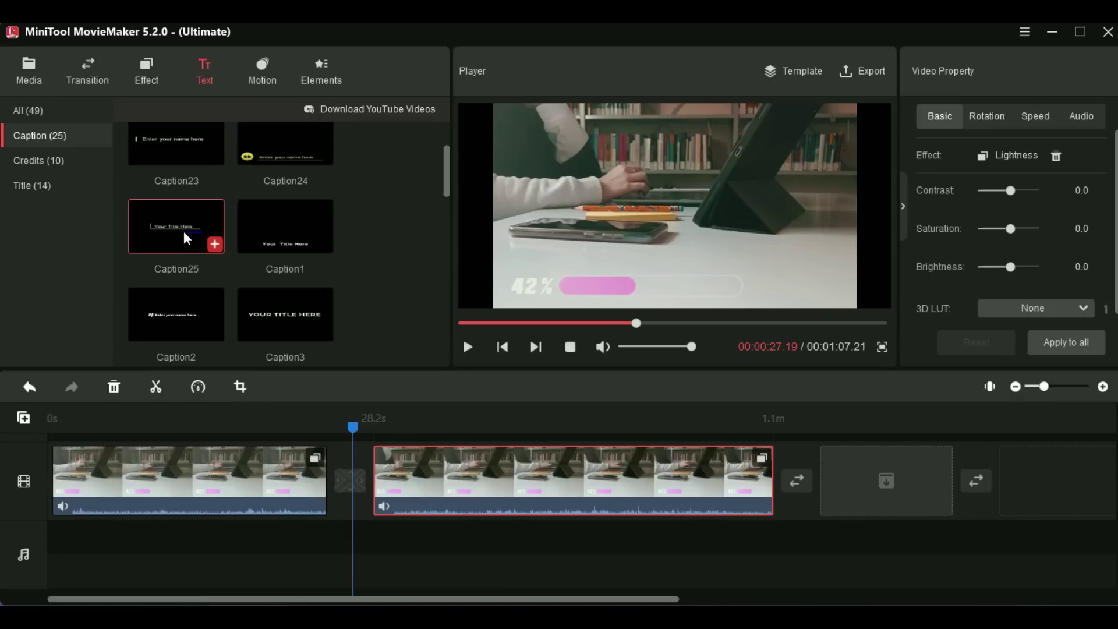
pyautogui.moveTo(184, 233)
pyautogui.click(49, 163)
pyautogui.scroll(-3, 294, 260)
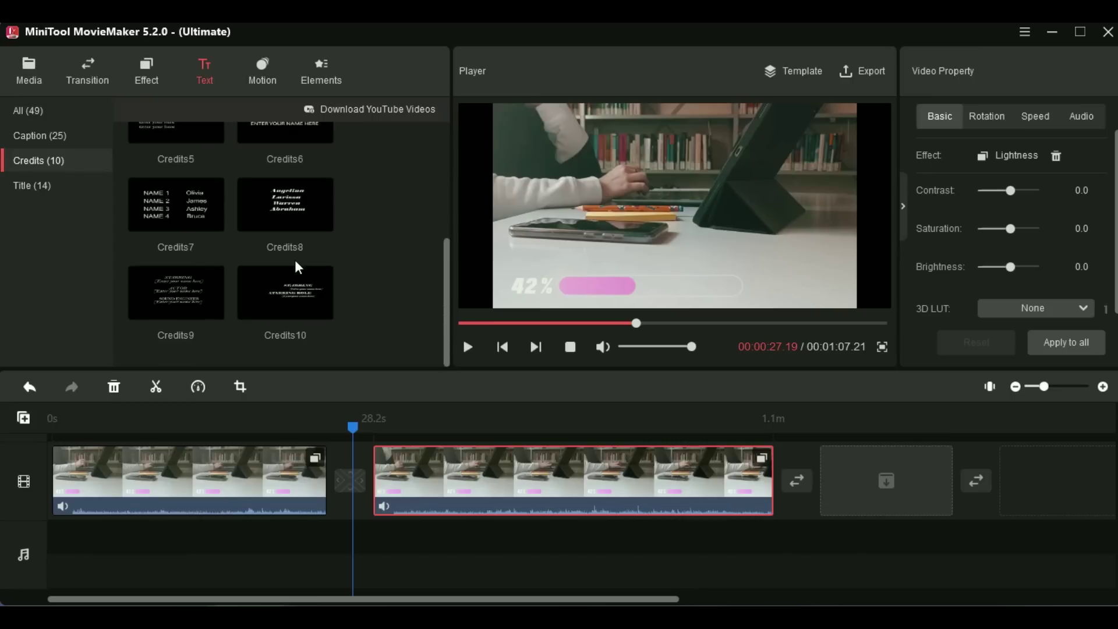
pyautogui.scroll(4, 294, 260)
pyautogui.scroll(1, 295, 260)
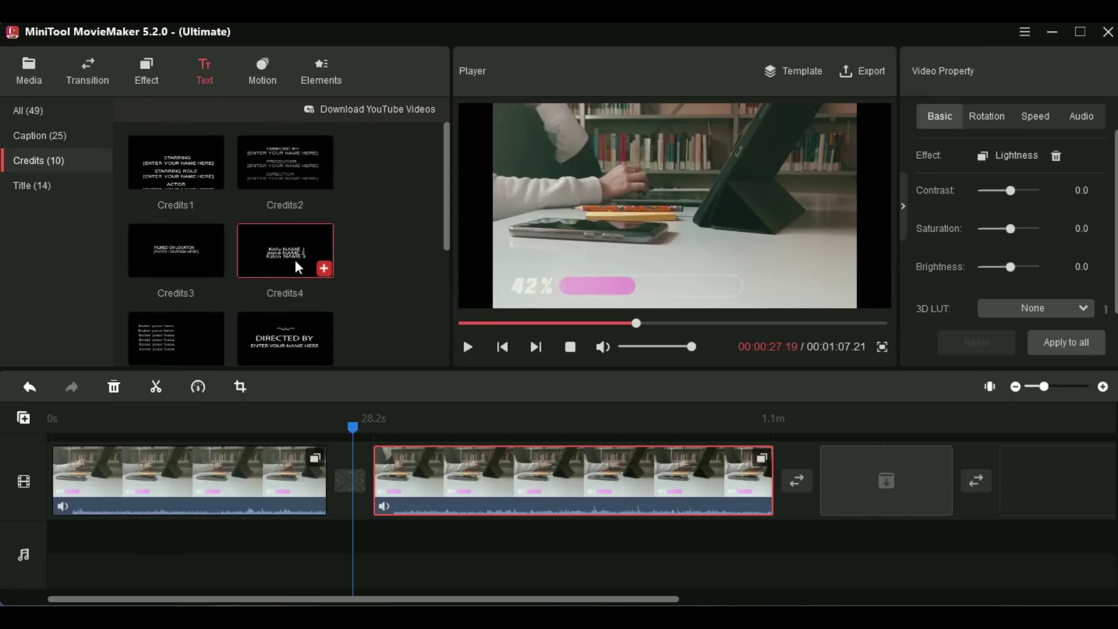
pyautogui.moveTo(275, 256)
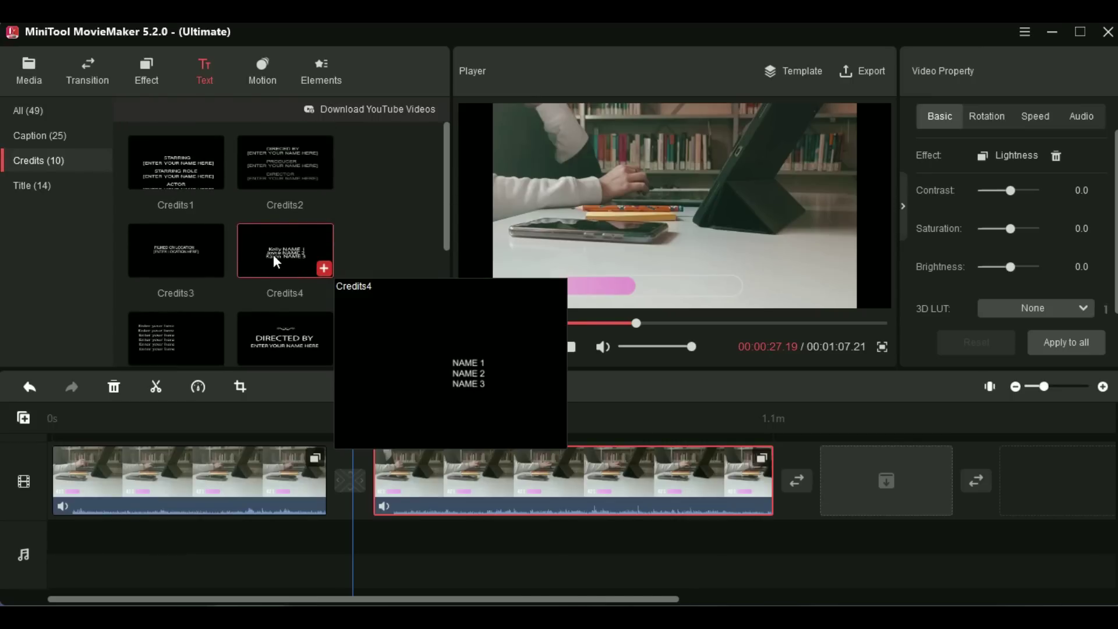
# Add the Credits6 template after the second clip and replace its name placeholder with "doc.online.progress"
pyautogui.moveTo(270, 350)
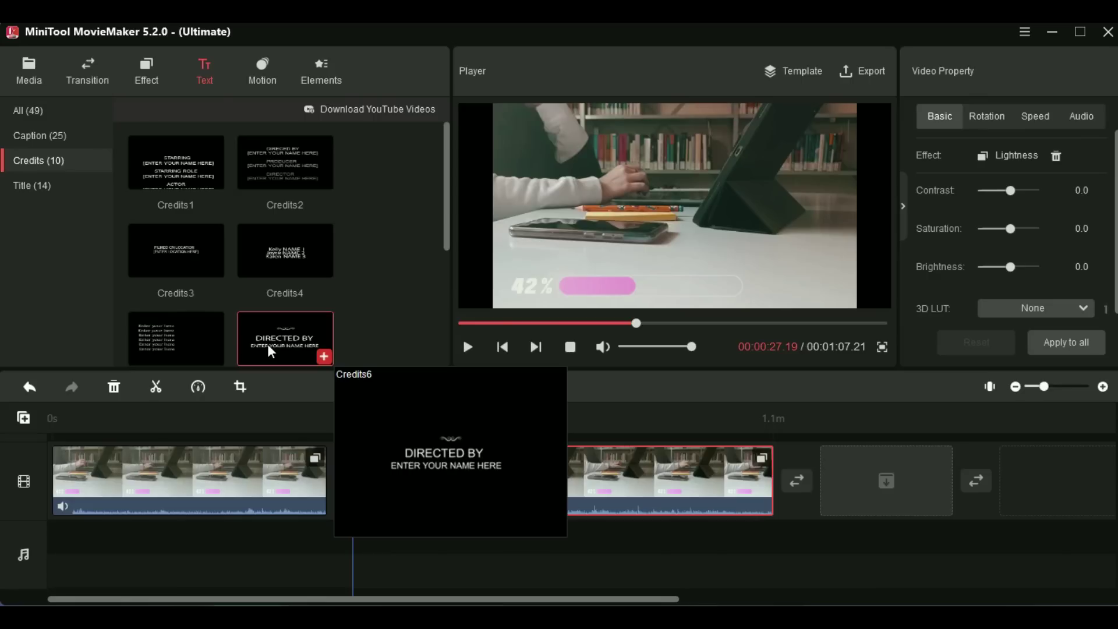
pyautogui.moveTo(865, 480); pyautogui.dragTo(865, 480)
pyautogui.moveTo(757, 217); pyautogui.dragTo(597, 224)
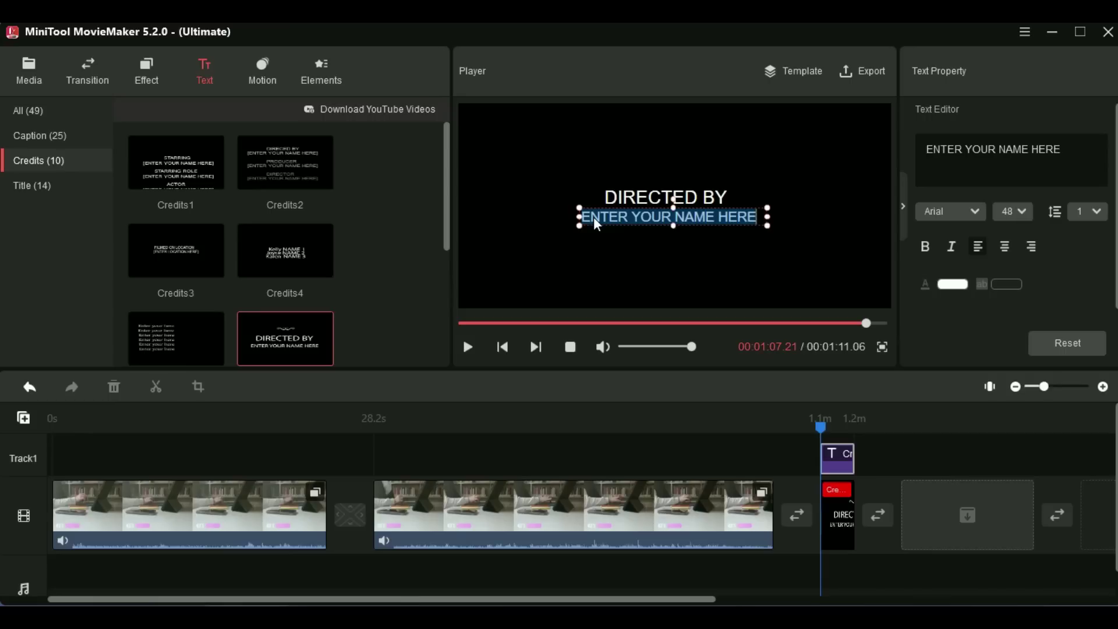
pyautogui.press('BackSpace')
pyautogui.write('do')
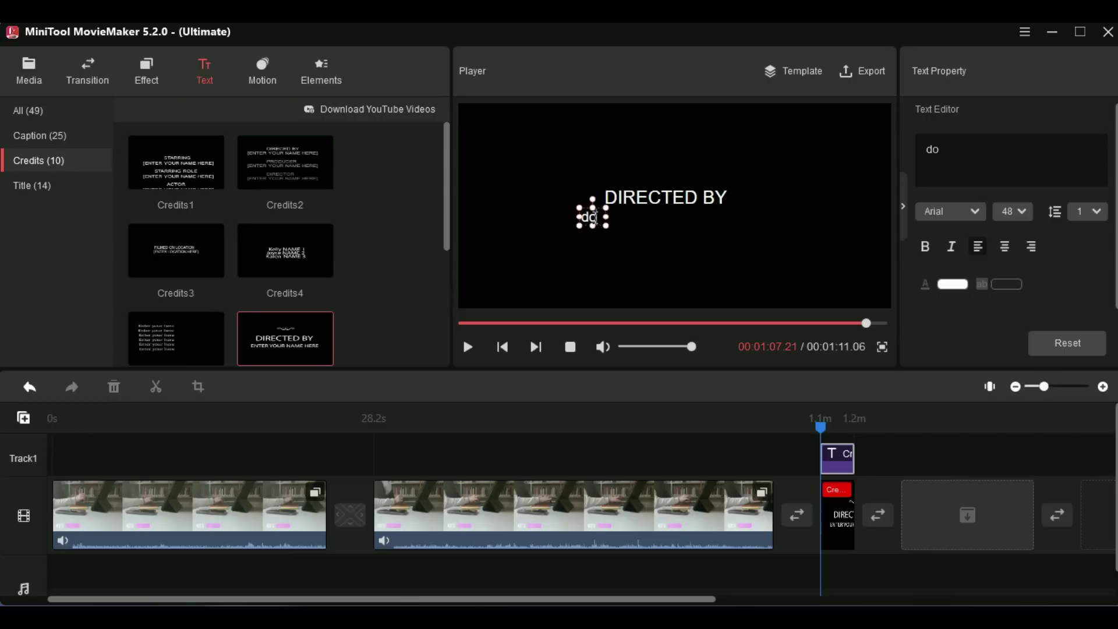
pyautogui.write('c.dn')
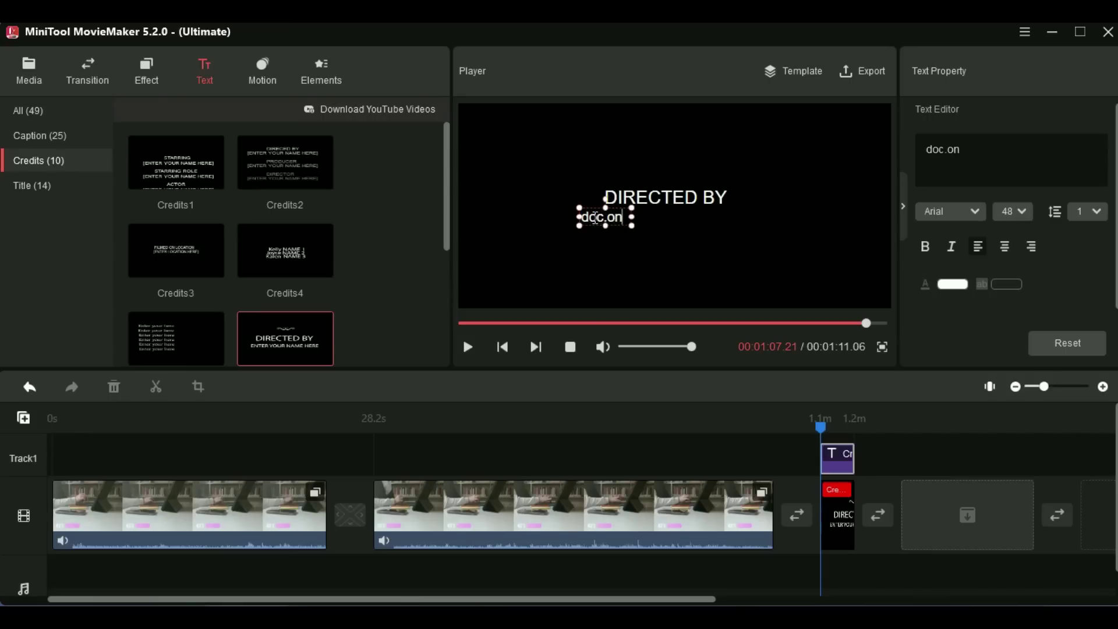
pyautogui.write('line.progress')
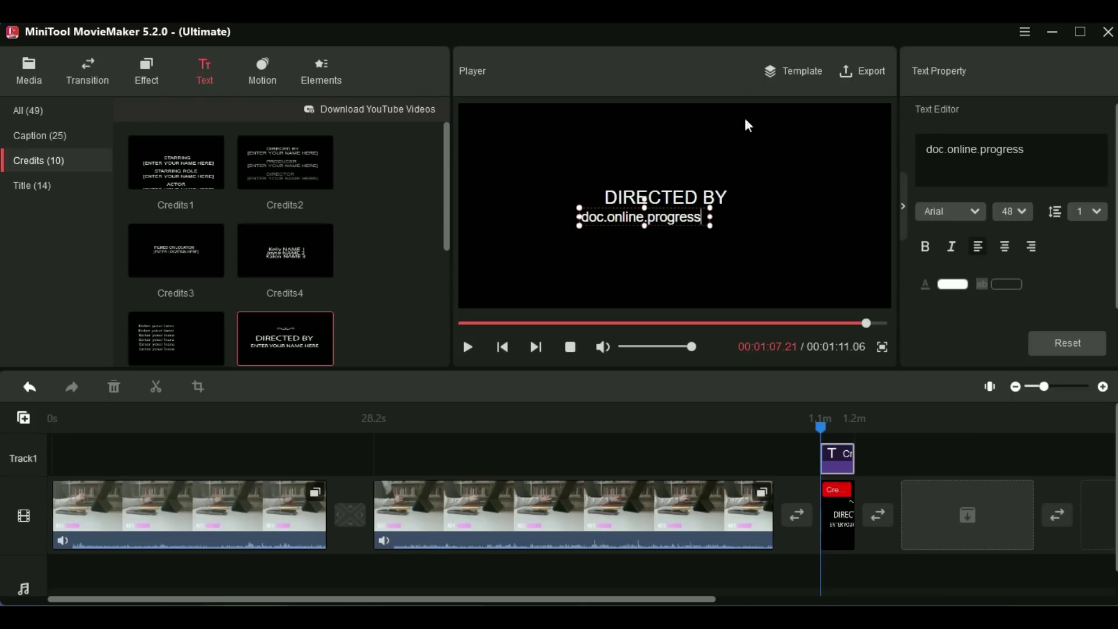
# Enlarge the "doc.online.progress" line and adjust its size until it is roughly centred beneath "DIRECTED BY"
pyautogui.moveTo(712, 222); pyautogui.dragTo(760, 236)
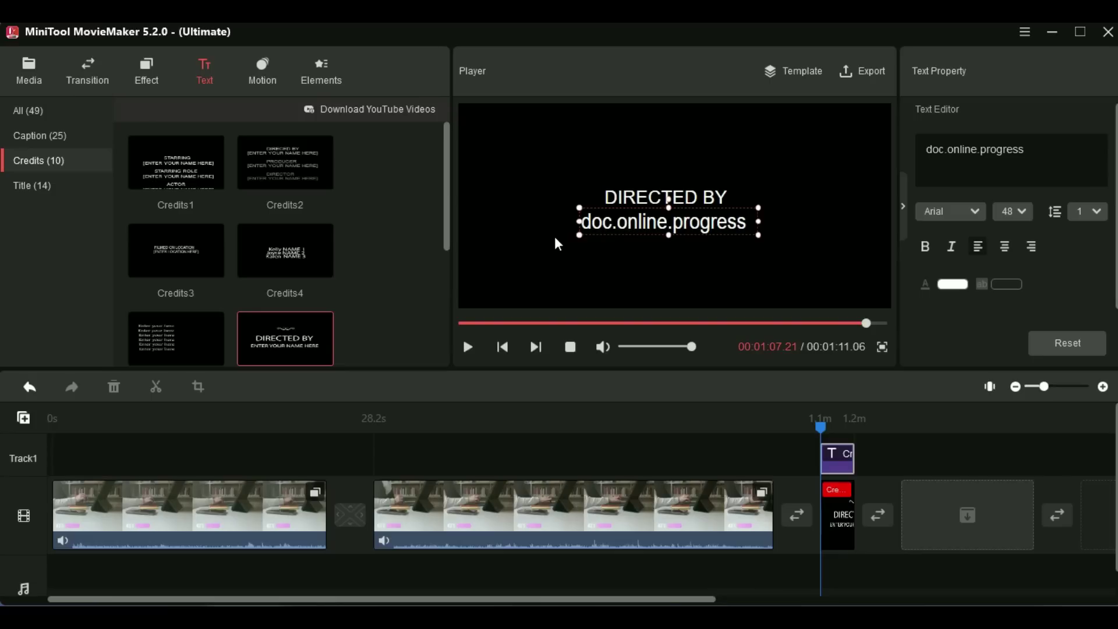
pyautogui.moveTo(578, 235); pyautogui.dragTo(587, 232)
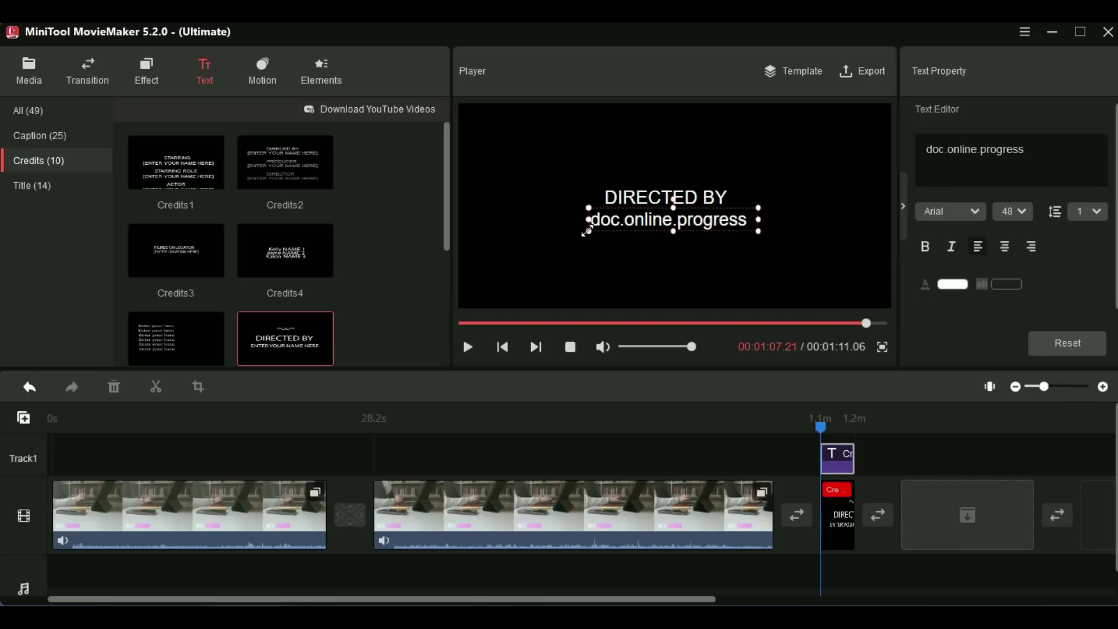
pyautogui.click(827, 508)
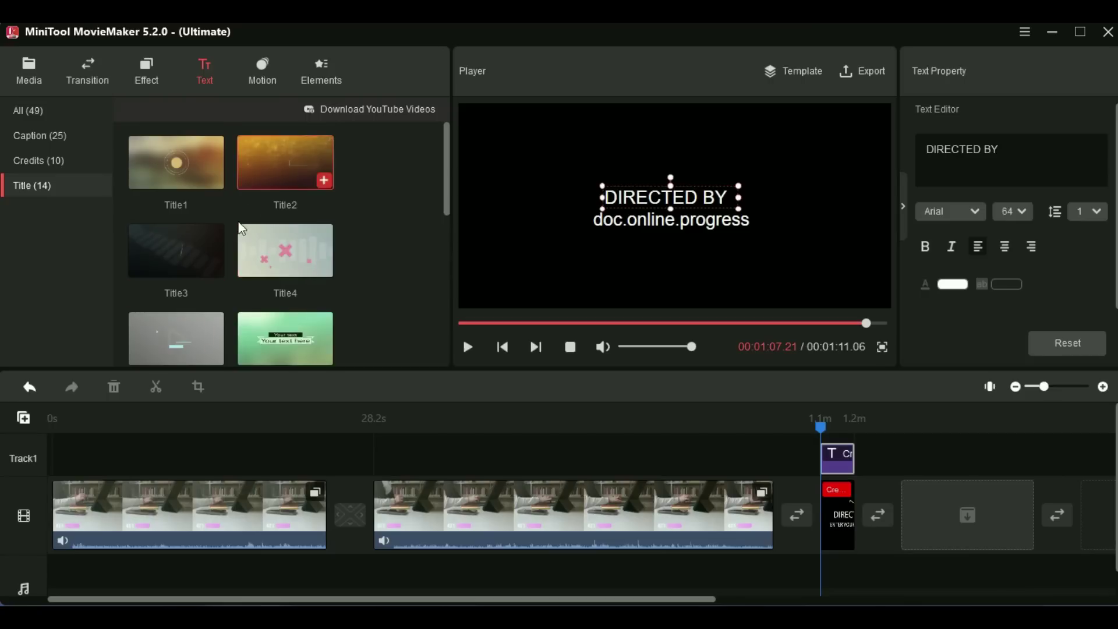
# Examine the title text templates and preview designs such as Title11, Title8, Title9 and Title6
pyautogui.scroll(-2, 228, 239)
pyautogui.scroll(-5, 226, 250)
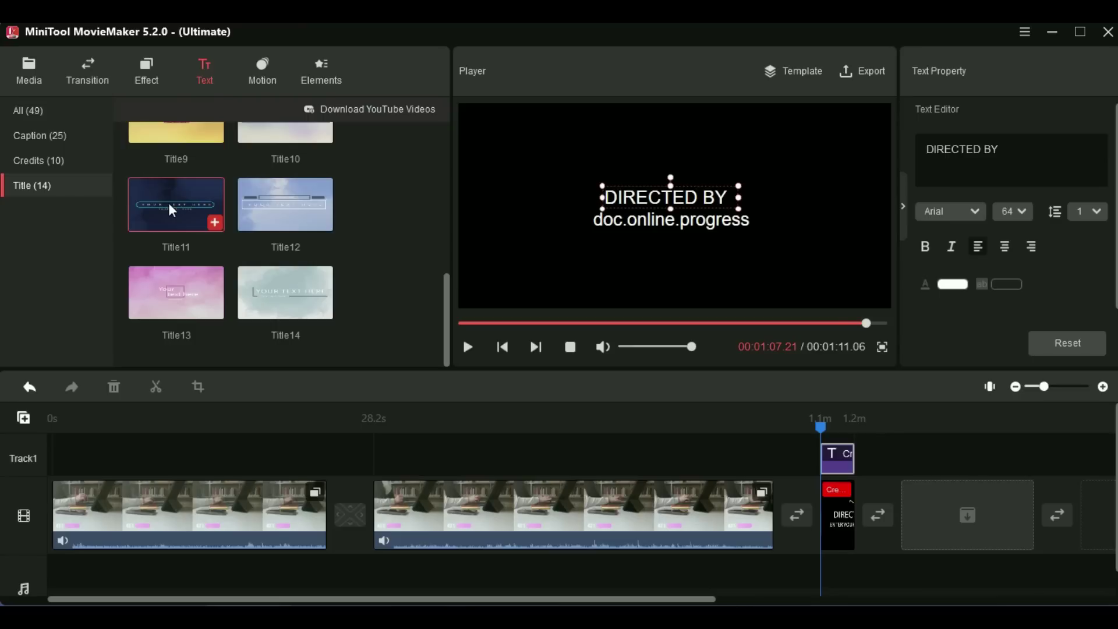
pyautogui.moveTo(169, 205)
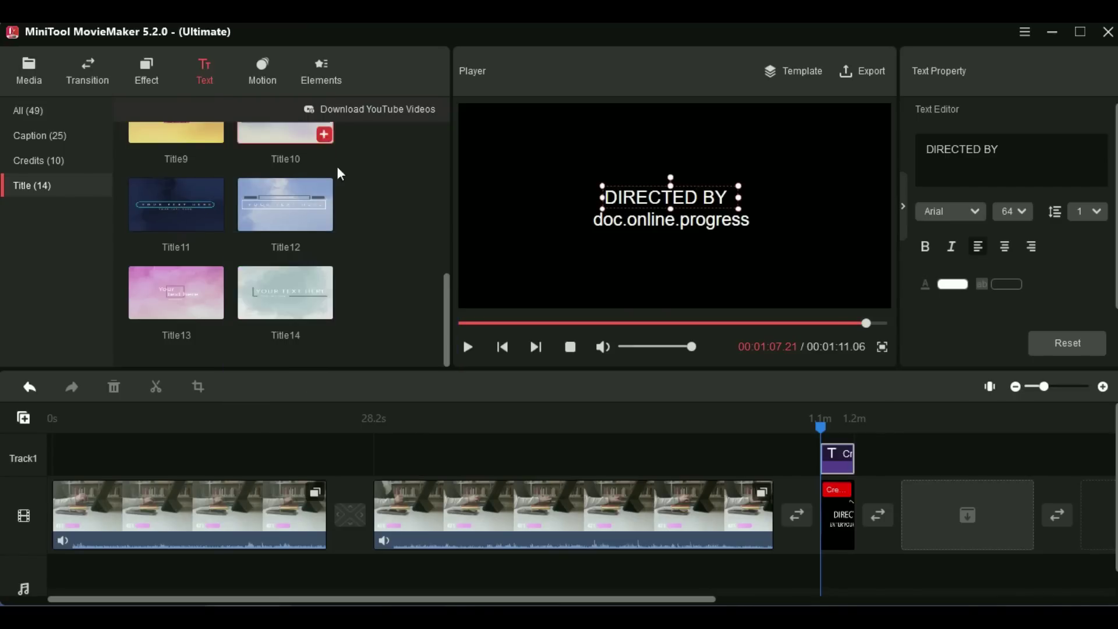
pyautogui.scroll(2, 341, 209)
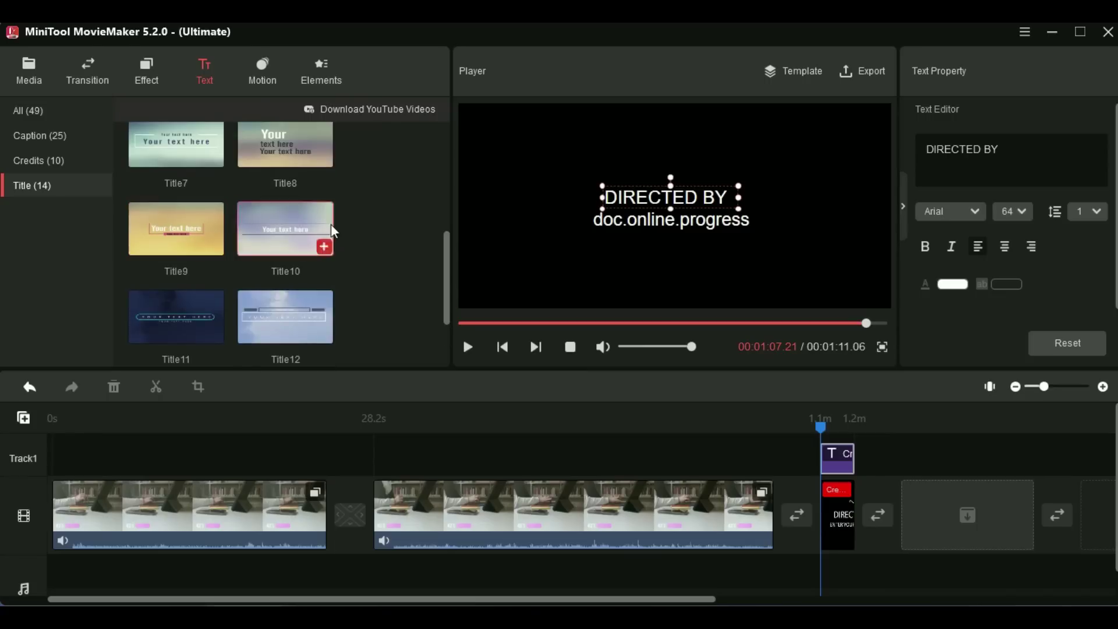
pyautogui.scroll(1, 332, 227)
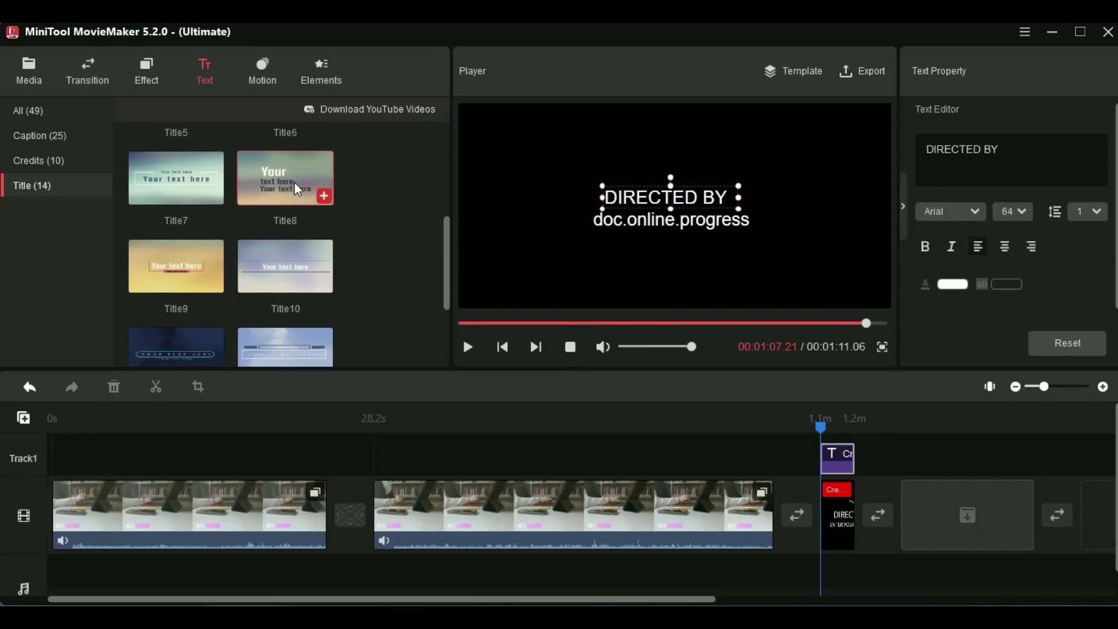
pyautogui.moveTo(295, 183)
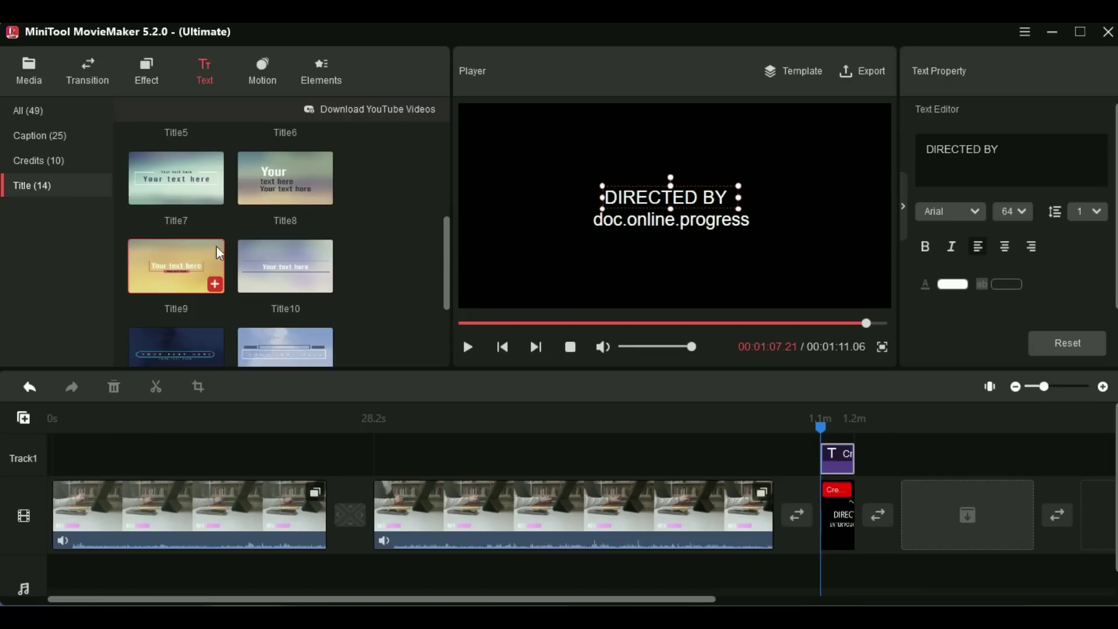
pyautogui.moveTo(167, 276)
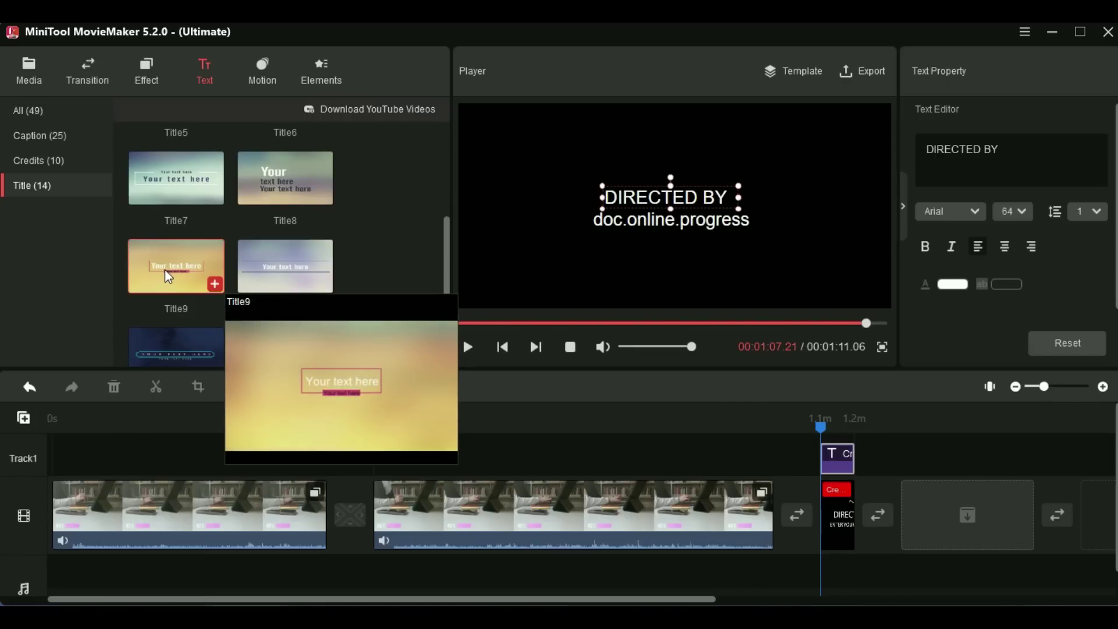
pyautogui.scroll(3, 215, 235)
pyautogui.scroll(2, 214, 232)
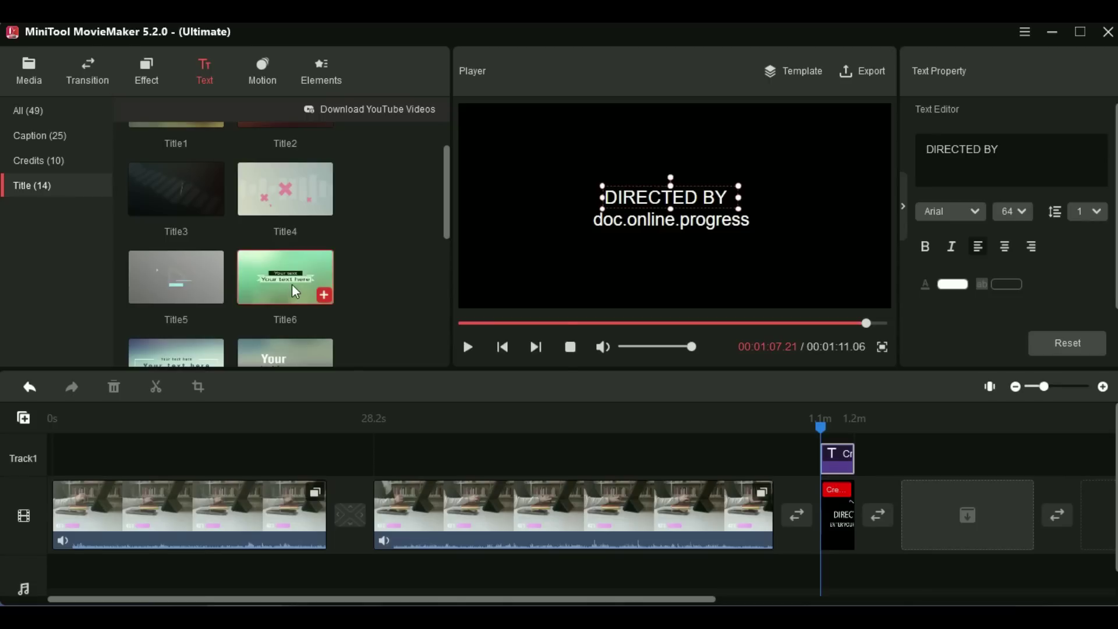
pyautogui.moveTo(292, 284)
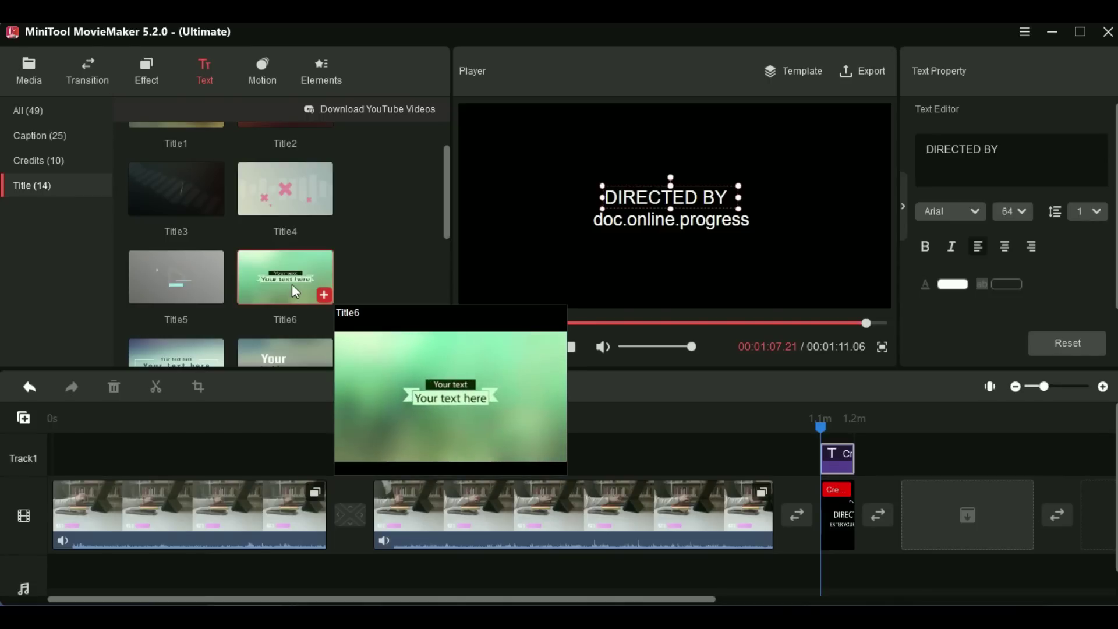
pyautogui.scroll(2, 292, 284)
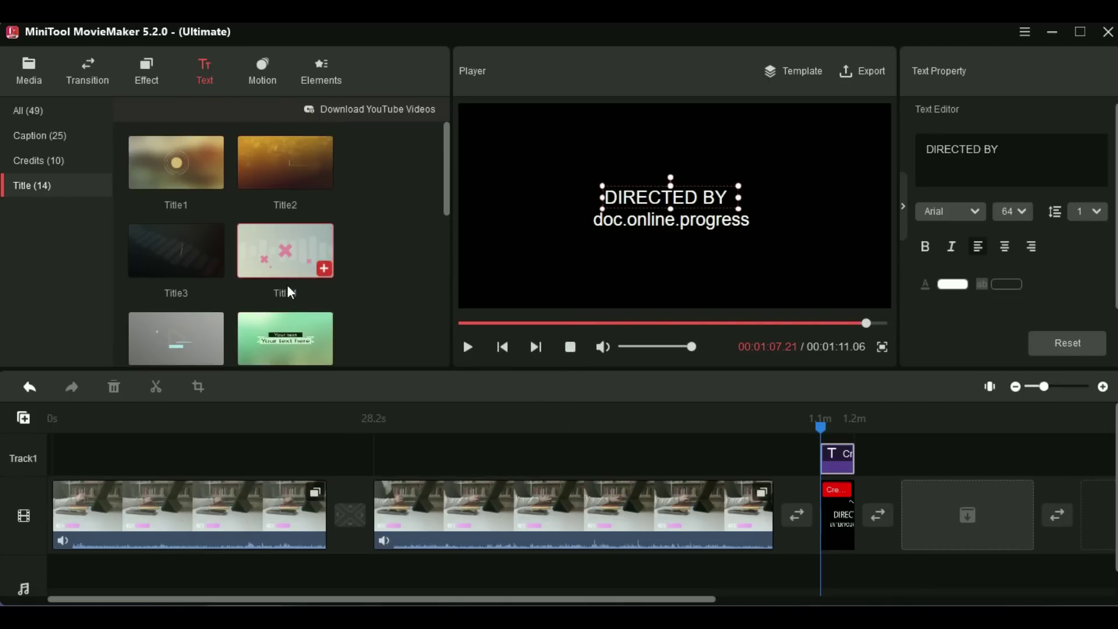
# Add the Title14 template to the video track and move it to the very beginning, before the first clip
pyautogui.scroll(-5, 290, 291)
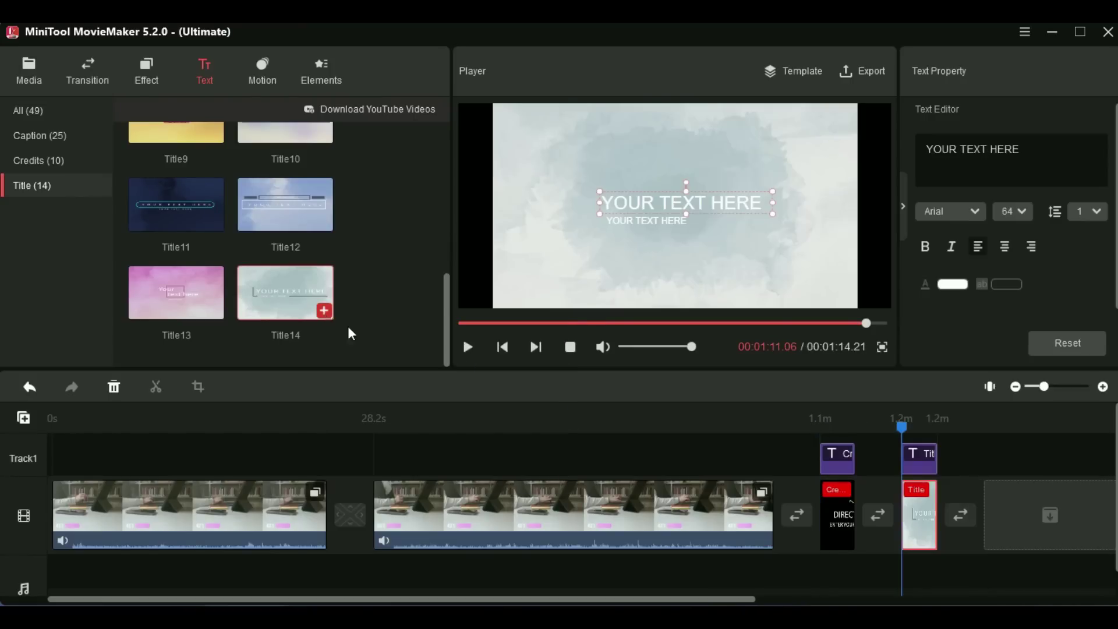
pyautogui.moveTo(920, 515); pyautogui.dragTo(55, 517)
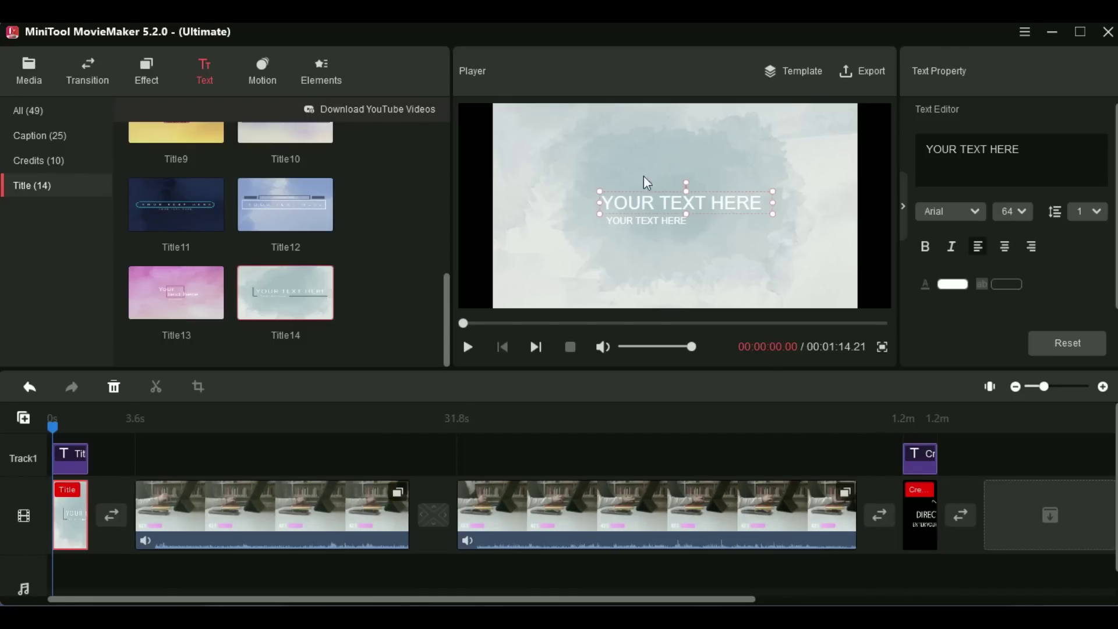
# Set the opening title's main line to "study with me" and its smaller second line to "library session"
pyautogui.moveTo(1030, 151); pyautogui.dragTo(933, 149)
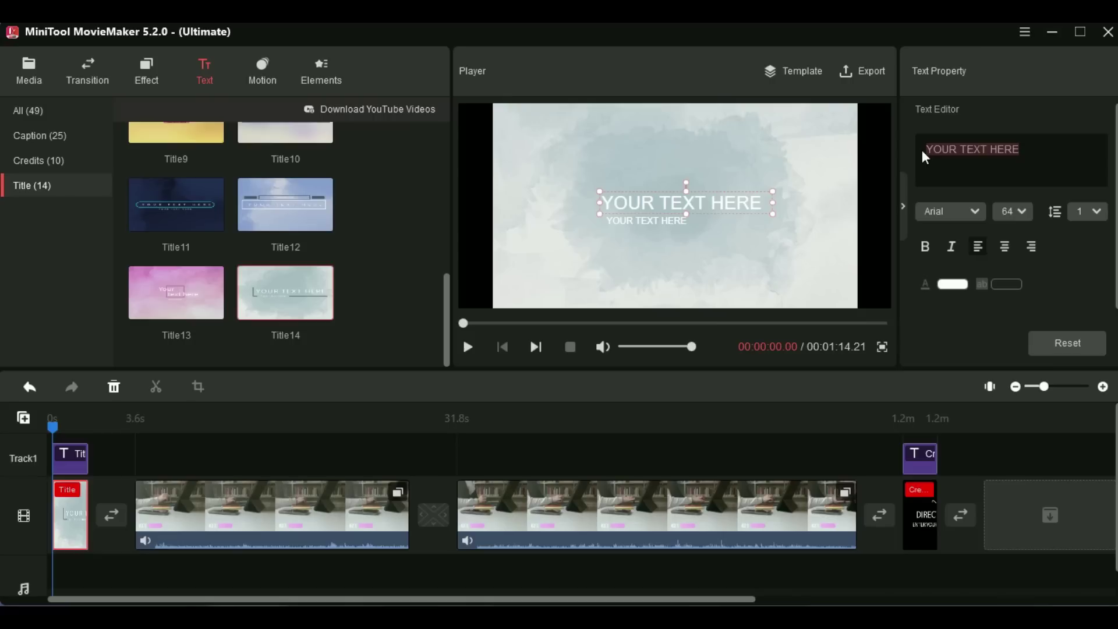
pyautogui.write('study with me')
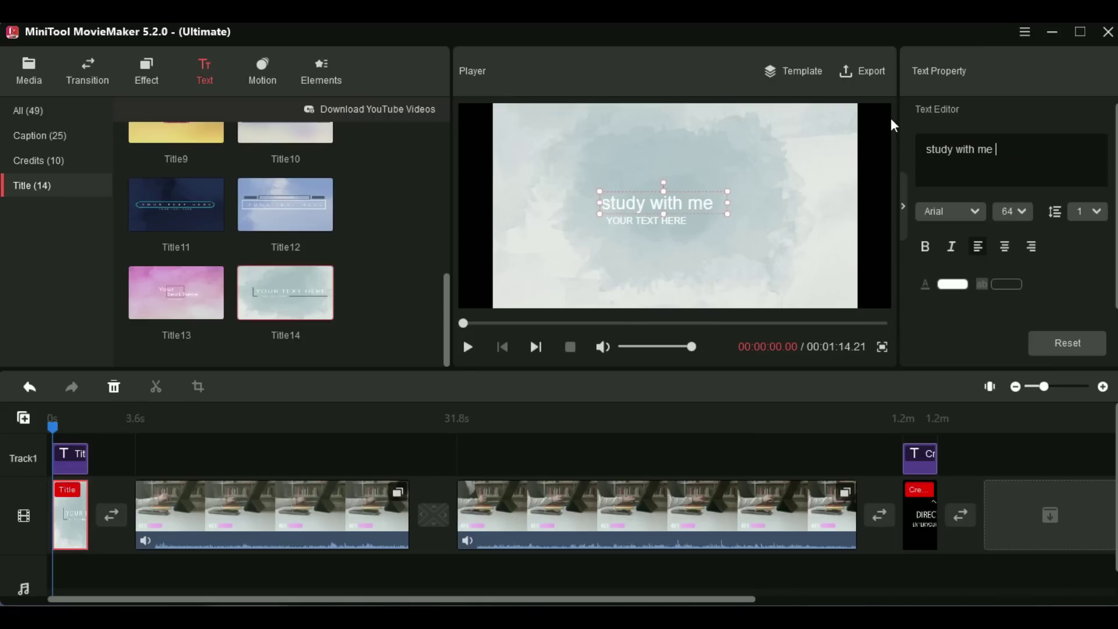
pyautogui.click(651, 223)
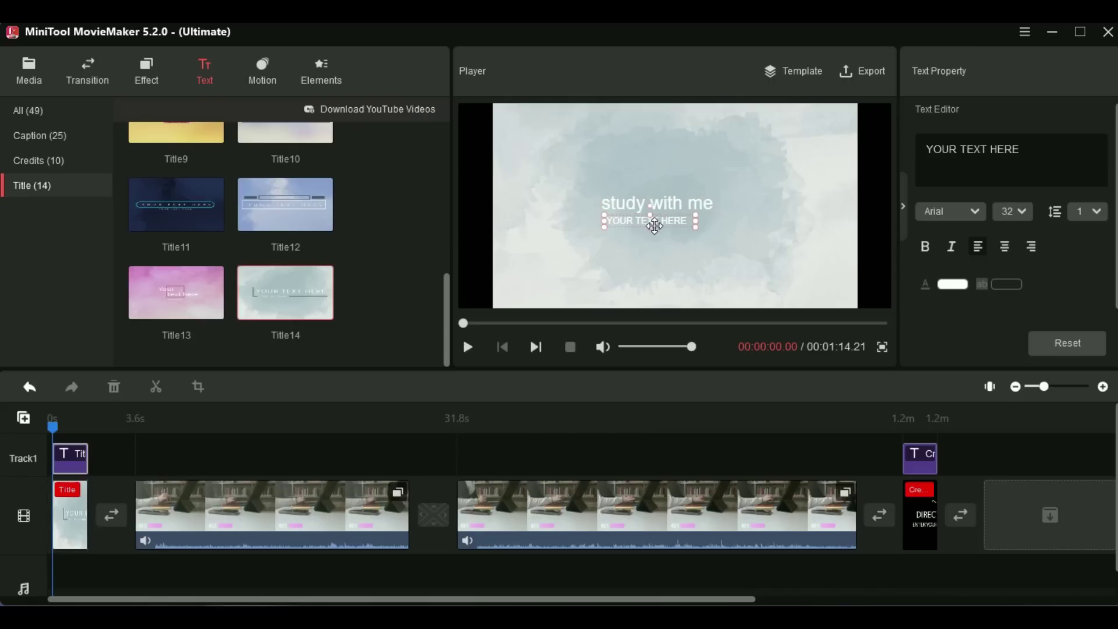
pyautogui.moveTo(1009, 152); pyautogui.dragTo(914, 153)
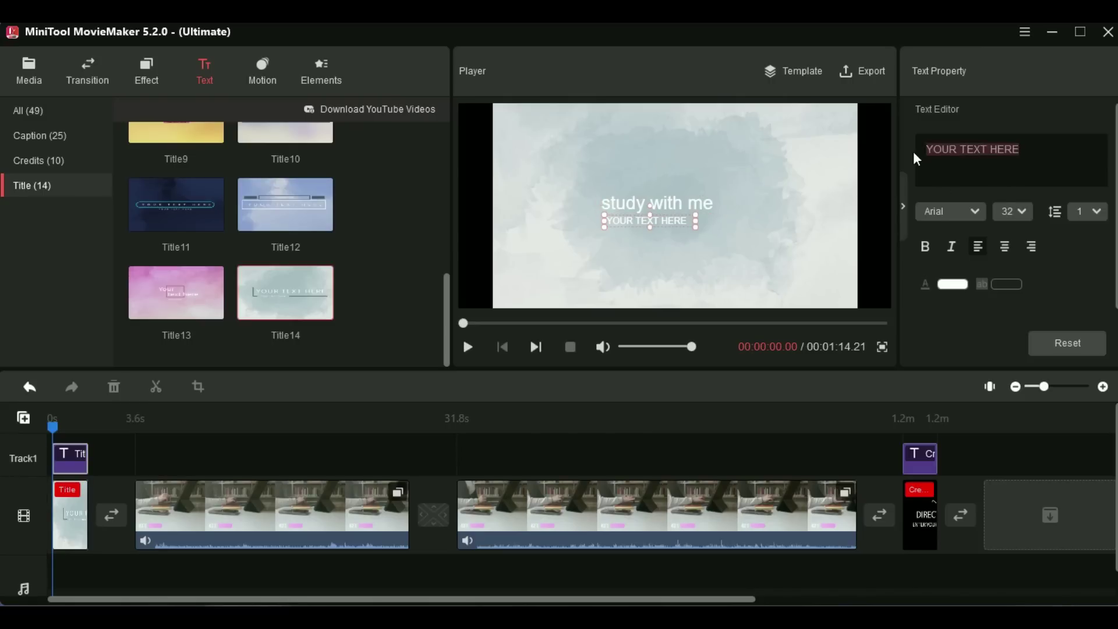
pyautogui.press('BackSpace')
pyautogui.write('lib')
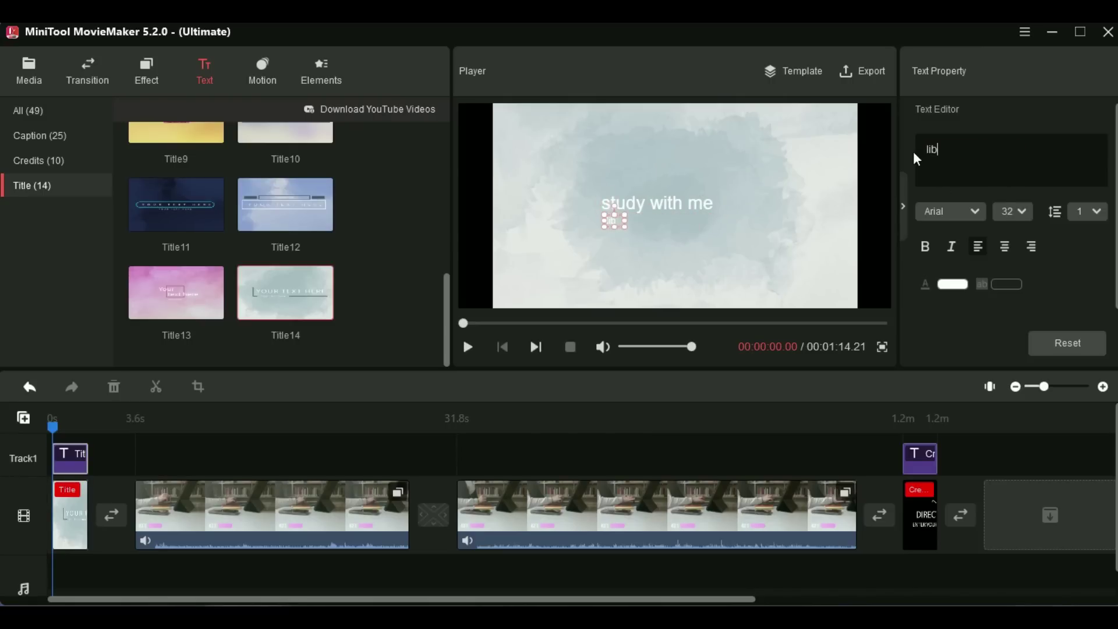
pyautogui.write('rary session')
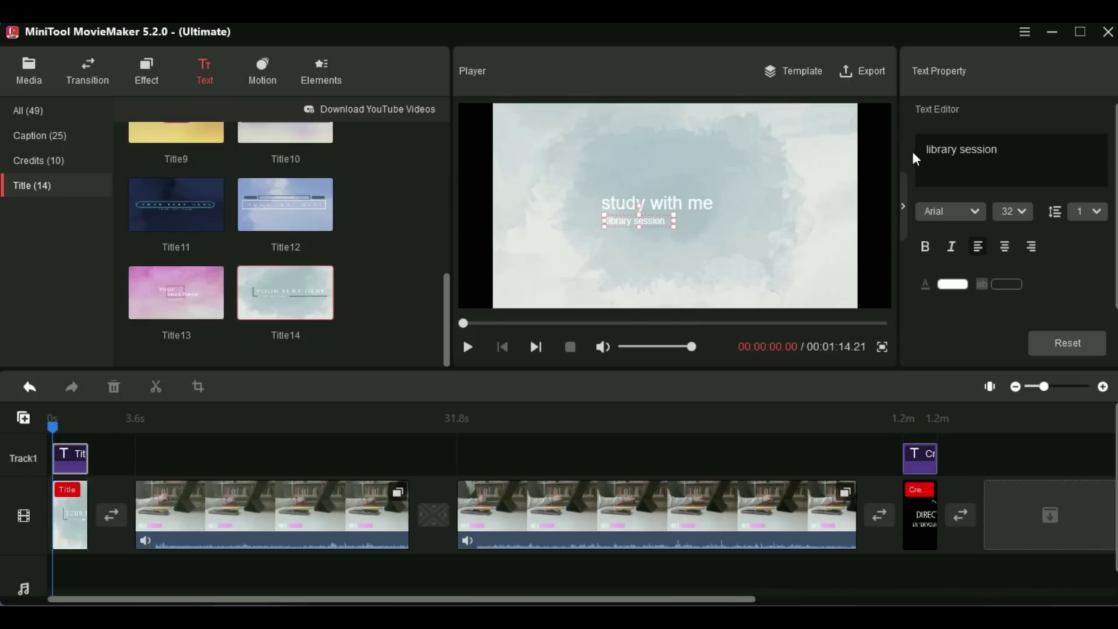
# Slightly enlarge the "library session" line beneath the main title, keeping the Arial font and size 32
pyautogui.click(974, 207)
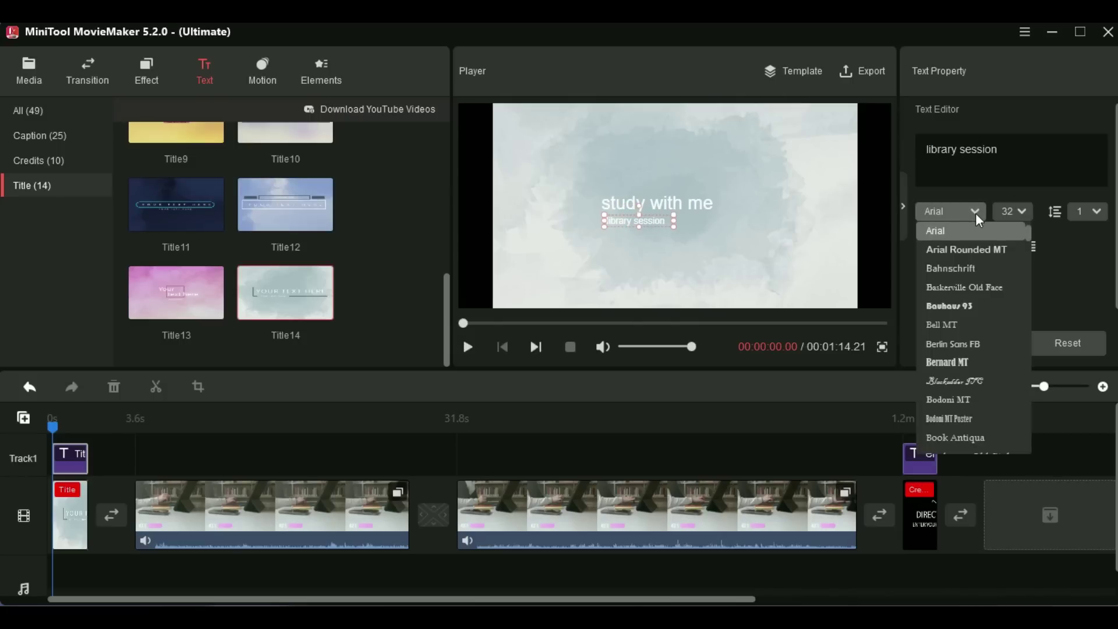
pyautogui.click(976, 212)
pyautogui.click(1026, 211)
pyautogui.click(1028, 215)
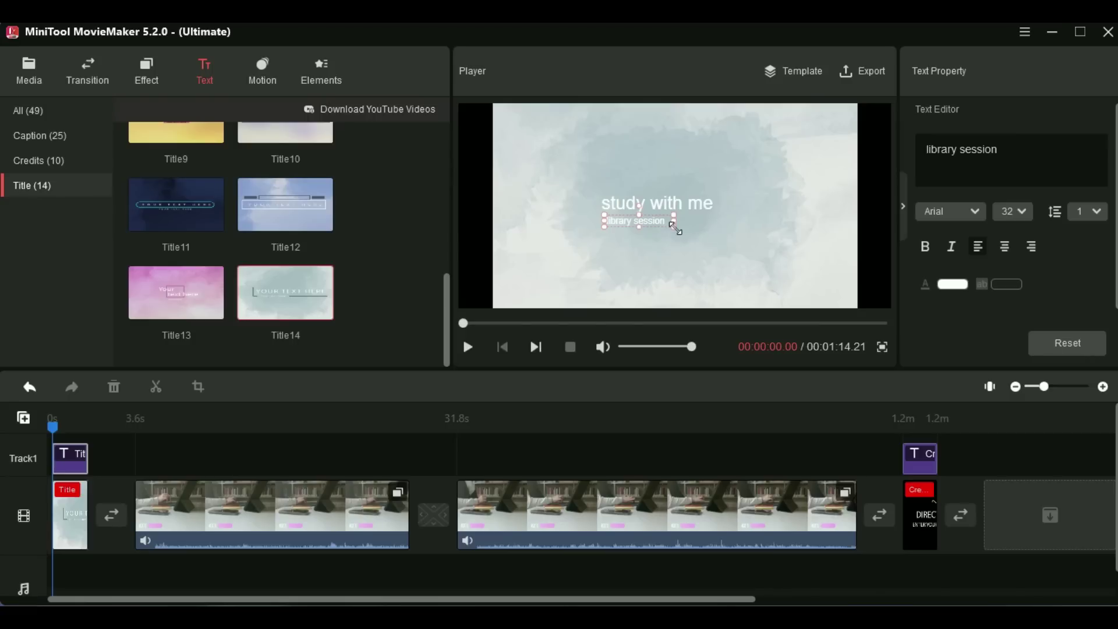
pyautogui.moveTo(675, 226); pyautogui.dragTo(679, 222)
# Add the Caption4 template to Track1 above the first study clip, at about 10 seconds
pyautogui.scroll(10, 304, 247)
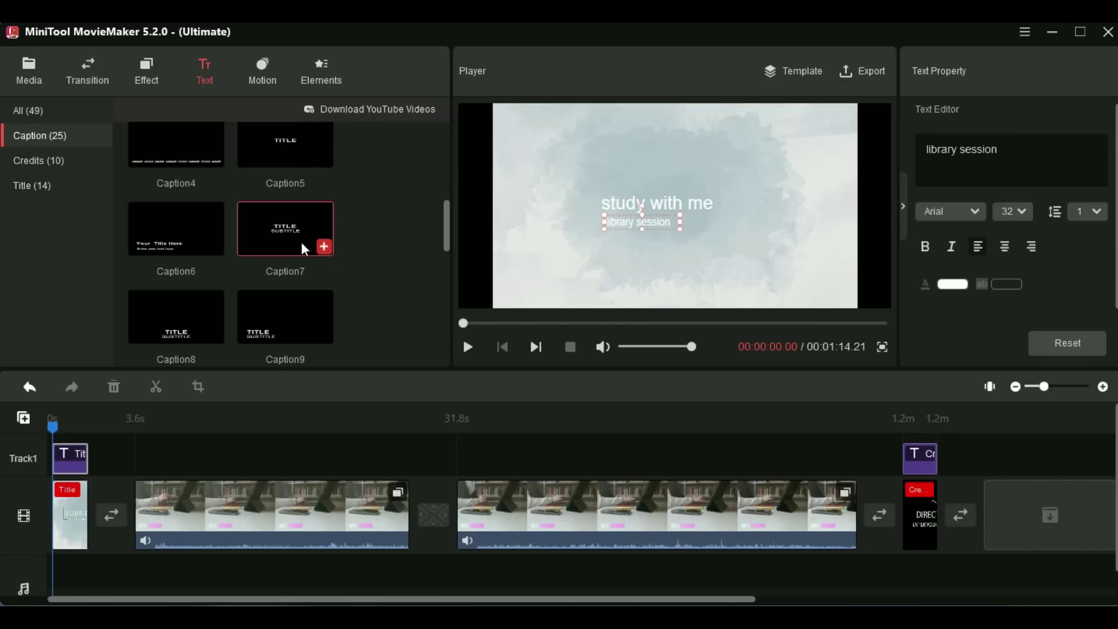
pyautogui.click(250, 486)
pyautogui.moveTo(135, 430); pyautogui.dragTo(204, 430)
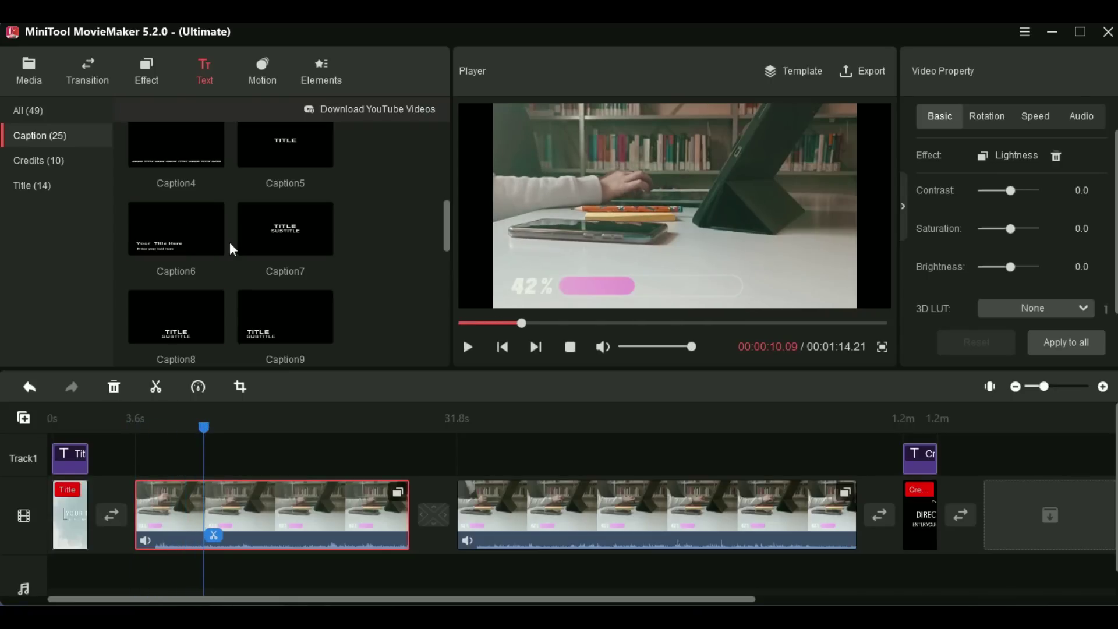
pyautogui.scroll(-2, 236, 256)
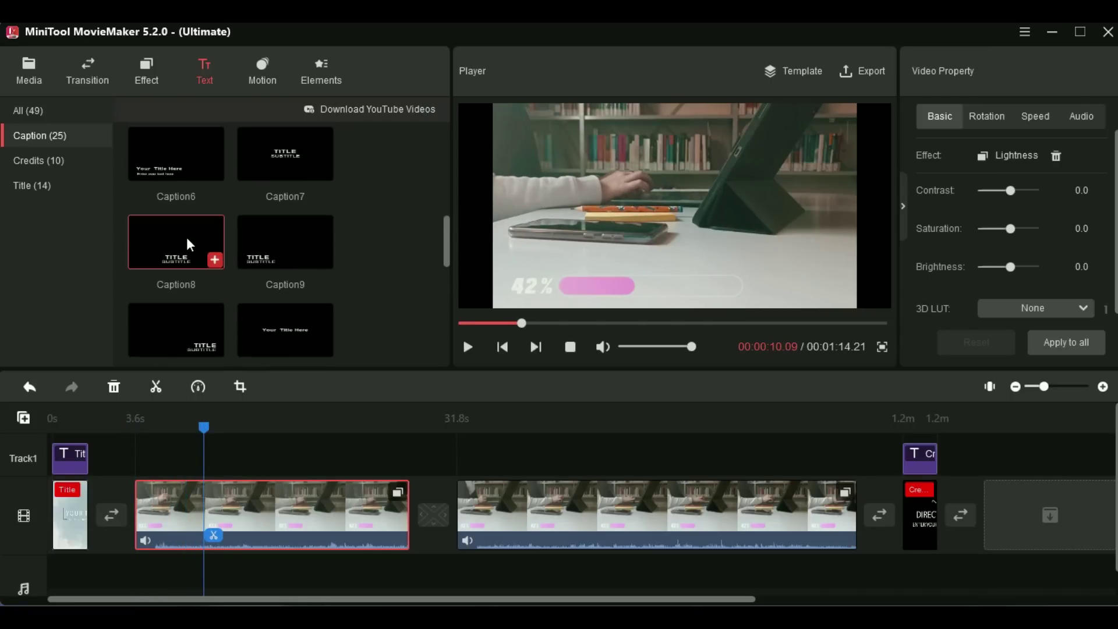
pyautogui.moveTo(187, 238)
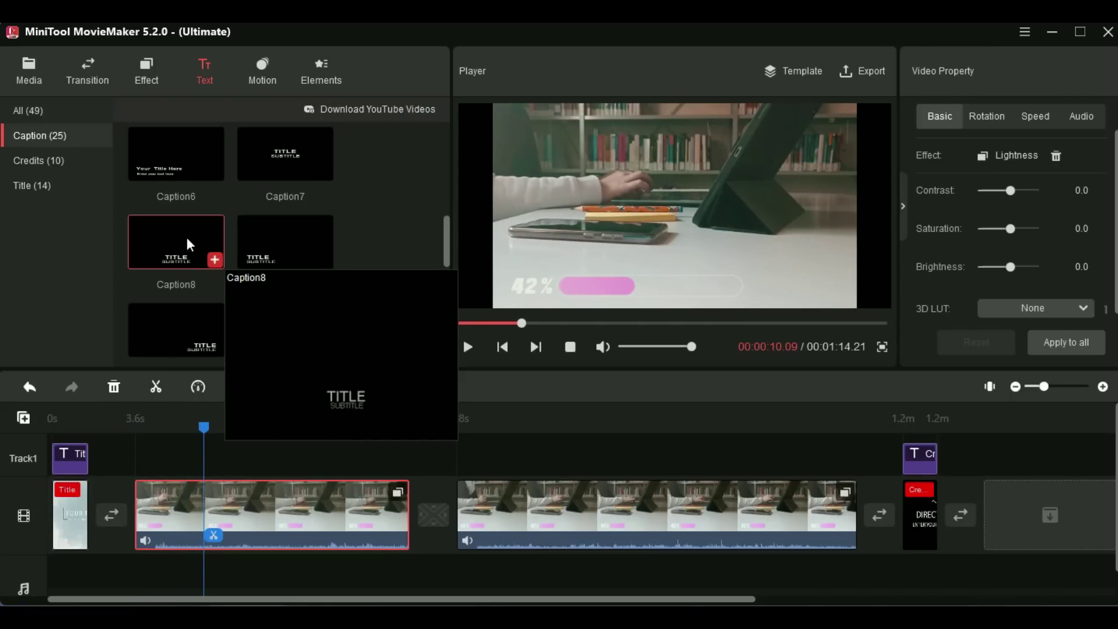
pyautogui.scroll(2, 274, 251)
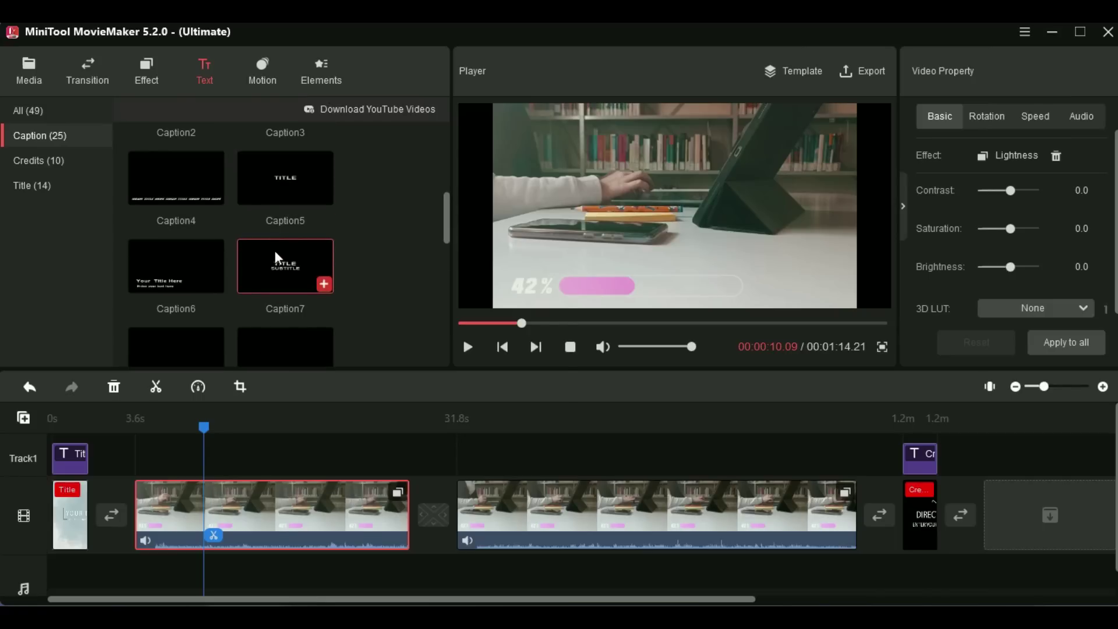
pyautogui.moveTo(191, 188)
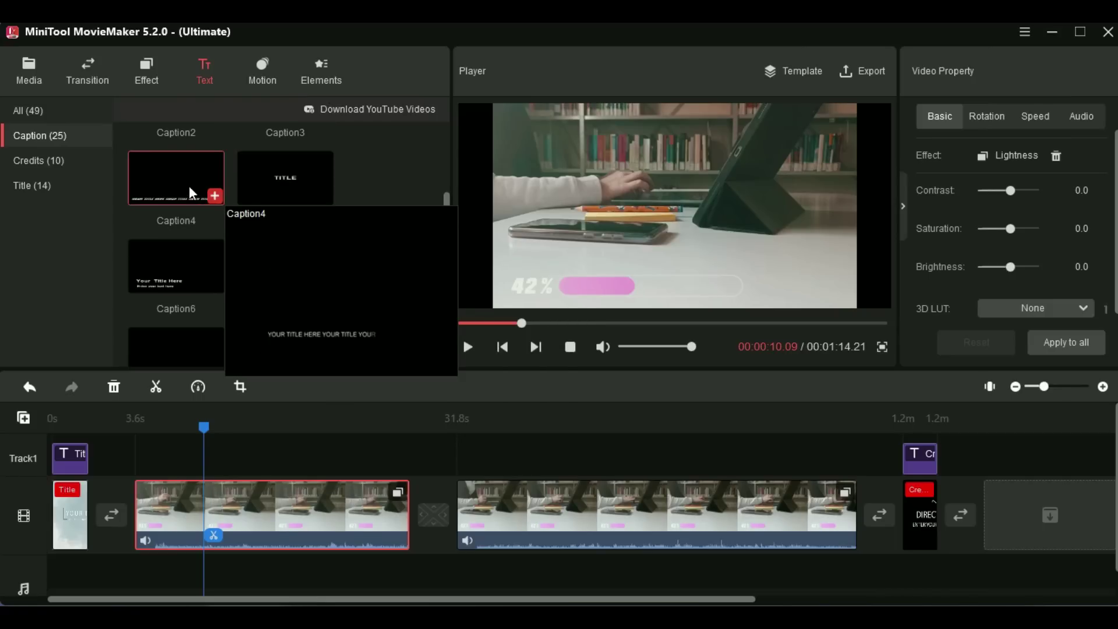
pyautogui.moveTo(189, 192); pyautogui.dragTo(210, 461)
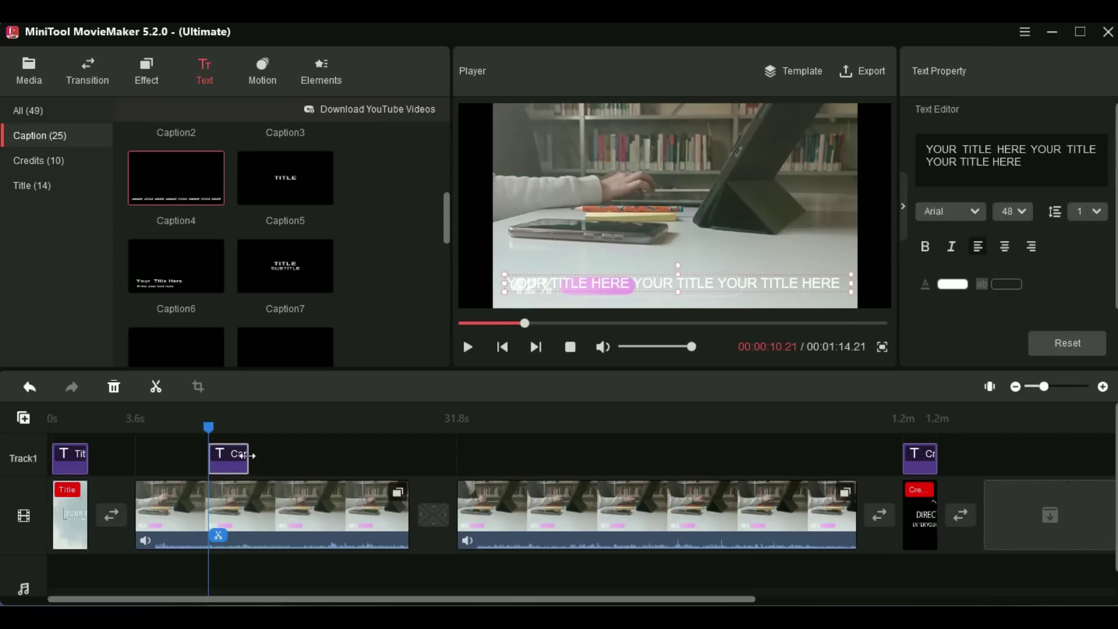
# Replace the caption's placeholder text with "keep studying guys, you're doing great!"
pyautogui.moveTo(1030, 161); pyautogui.dragTo(938, 143)
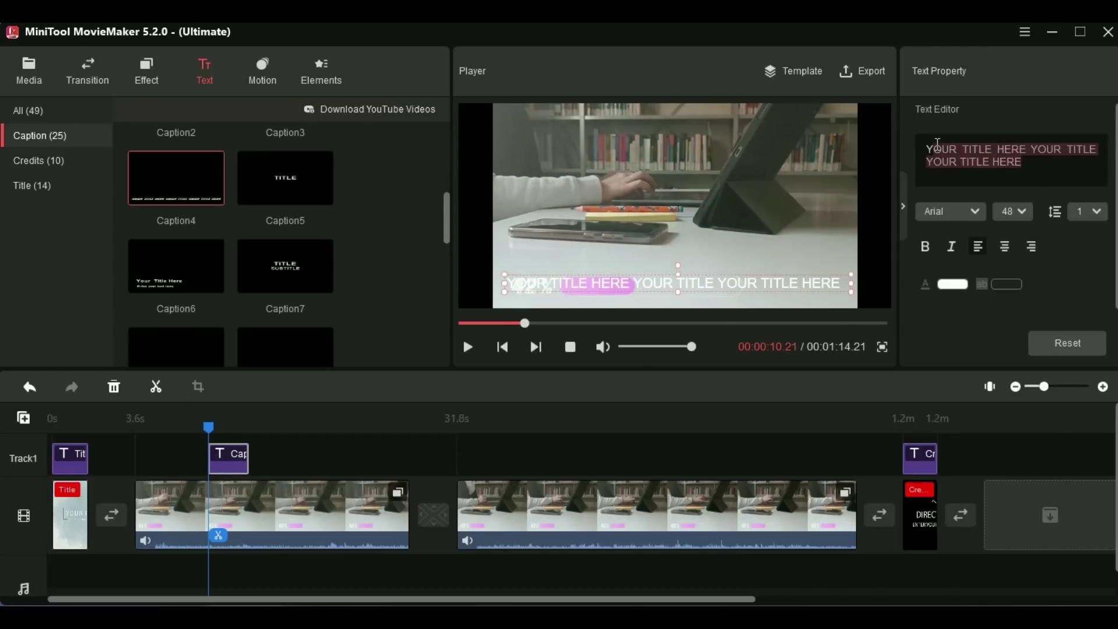
pyautogui.press('BackSpace')
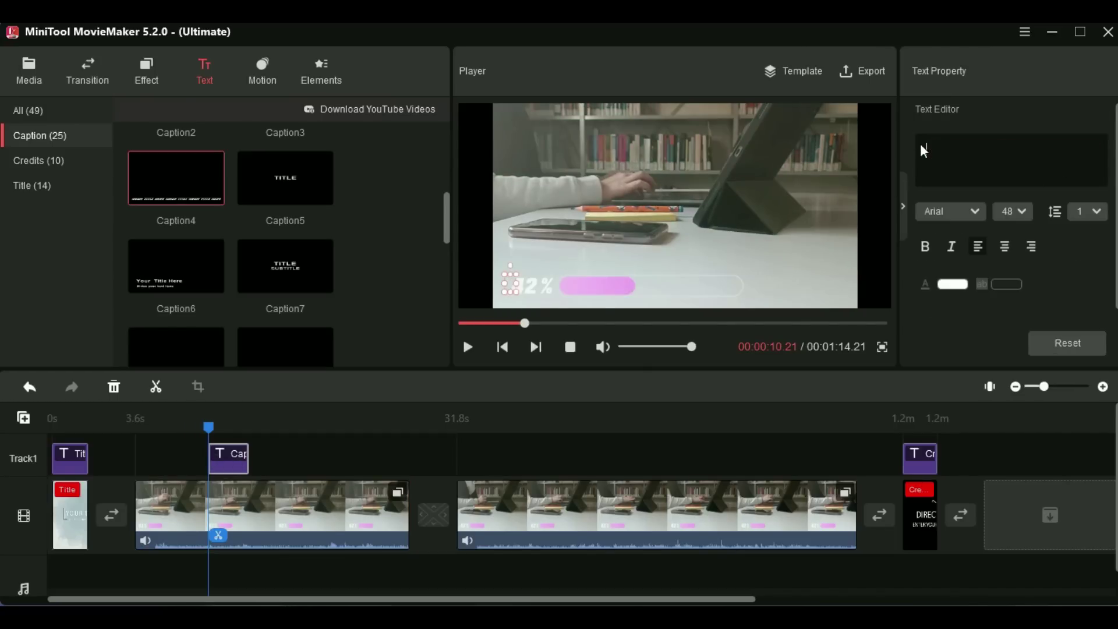
pyautogui.write('keep studying guys, y')
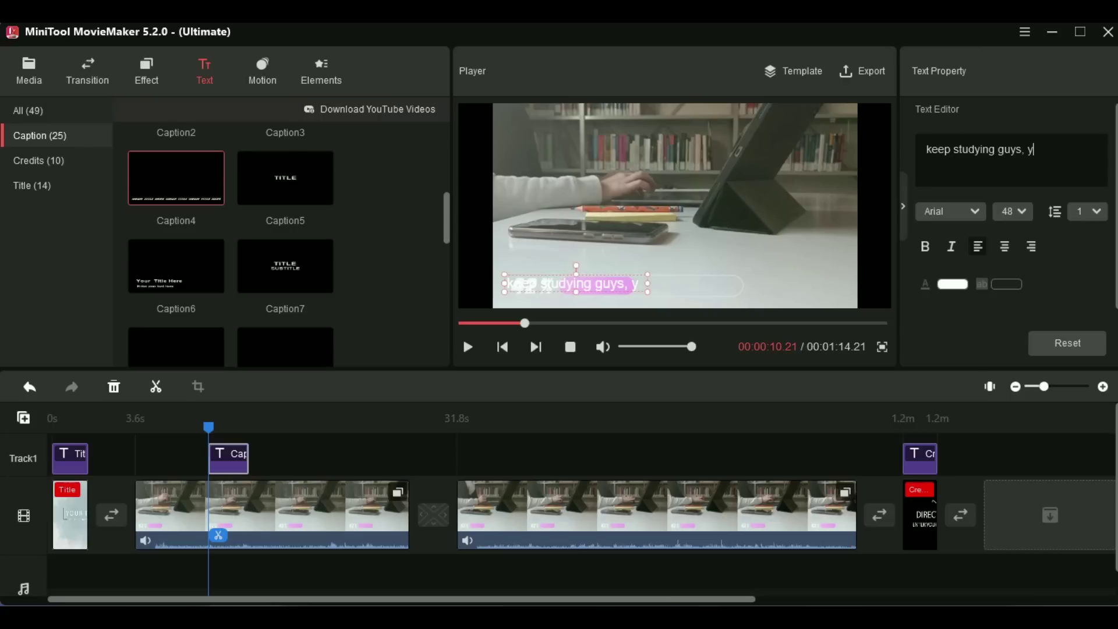
pyautogui.write("ou're do")
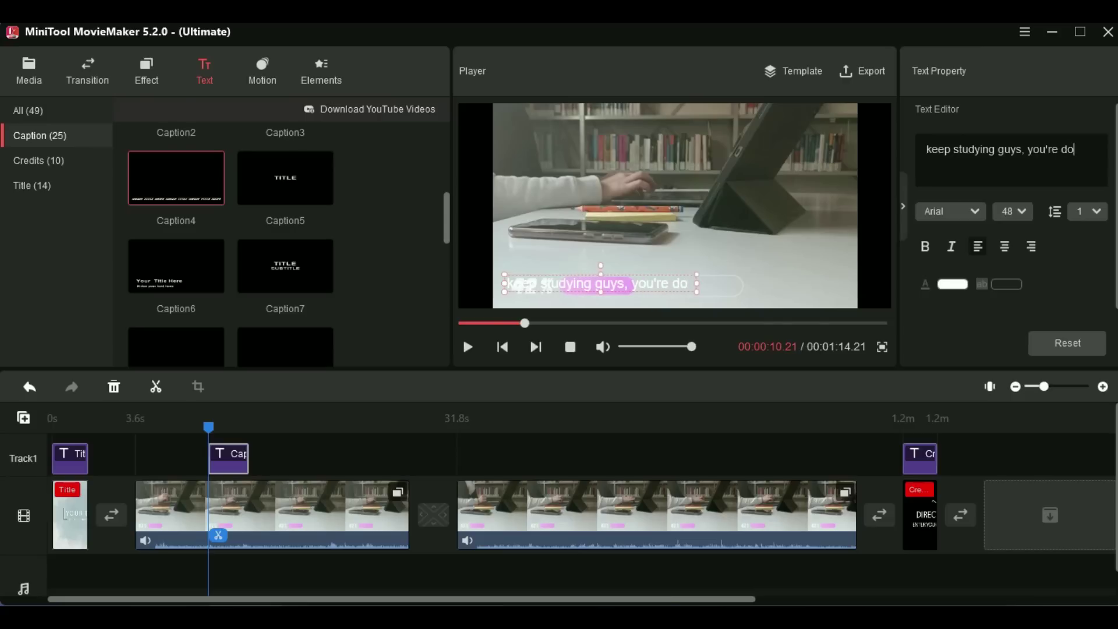
pyautogui.write('ing great!')
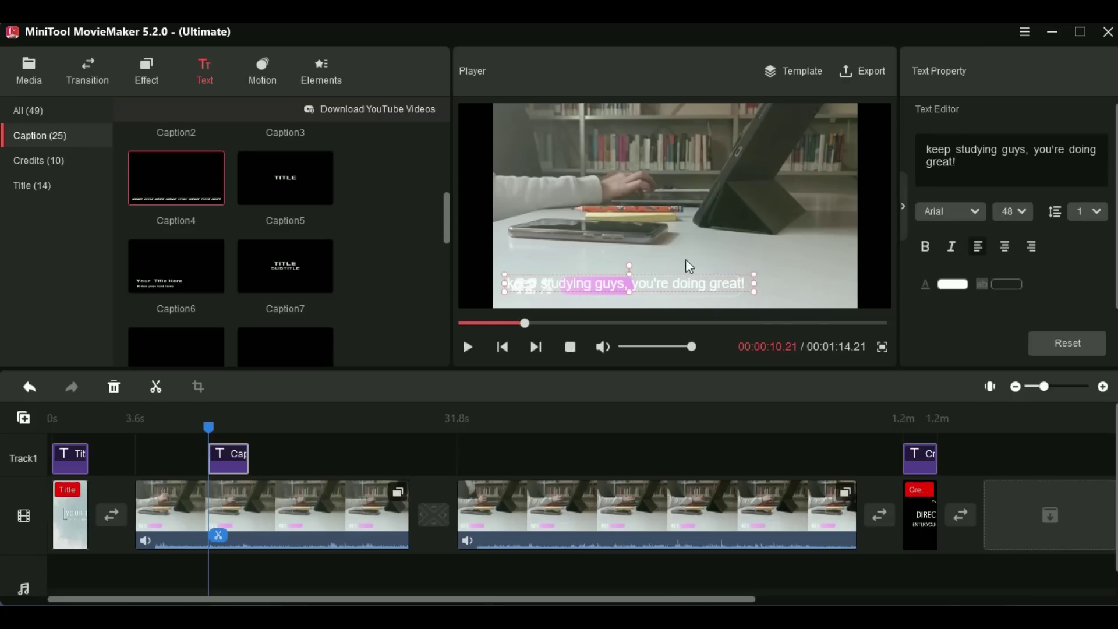
# Move the caption just above the progress bar in bold type, and play back that section from about 9 seconds
pyautogui.moveTo(662, 284); pyautogui.dragTo(677, 260)
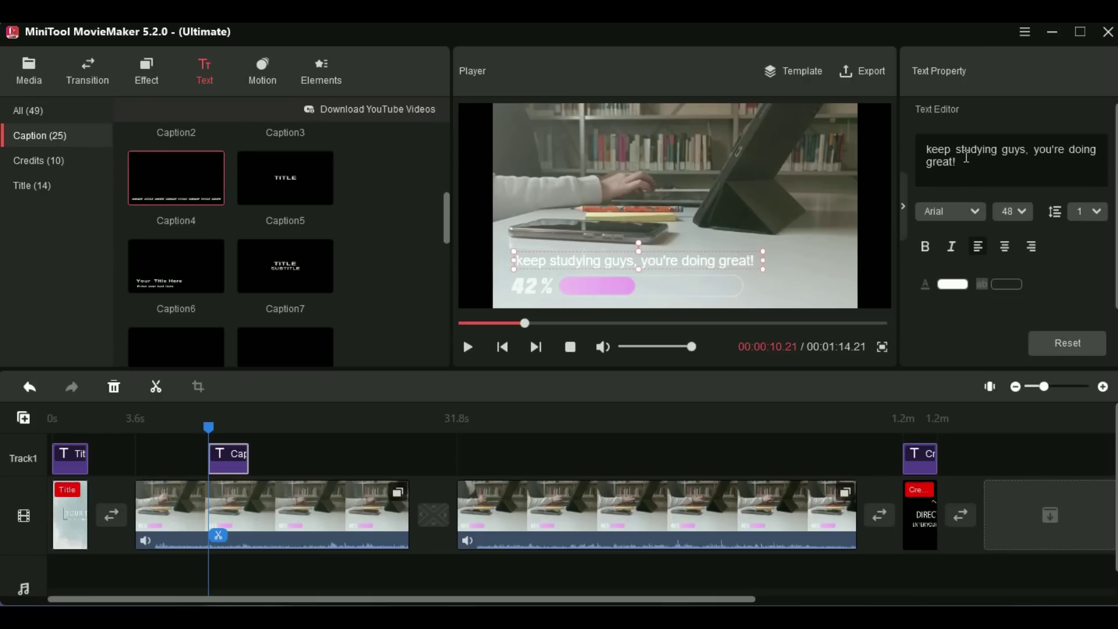
pyautogui.moveTo(960, 162); pyautogui.dragTo(934, 155)
pyautogui.click(928, 247)
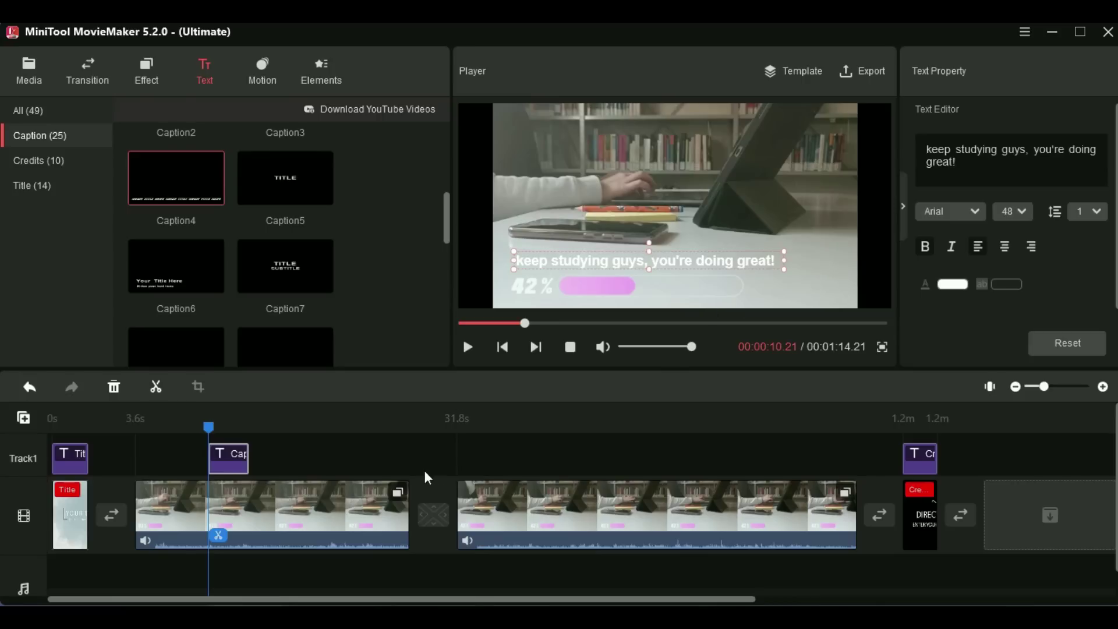
pyautogui.moveTo(205, 418); pyautogui.dragTo(191, 422)
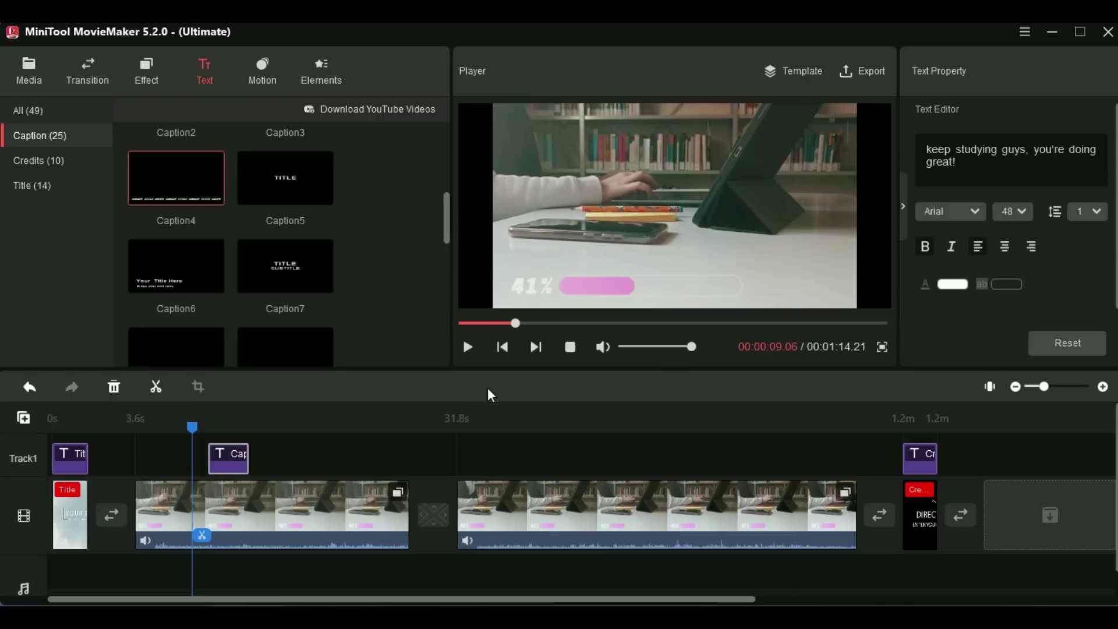
pyautogui.click(468, 348)
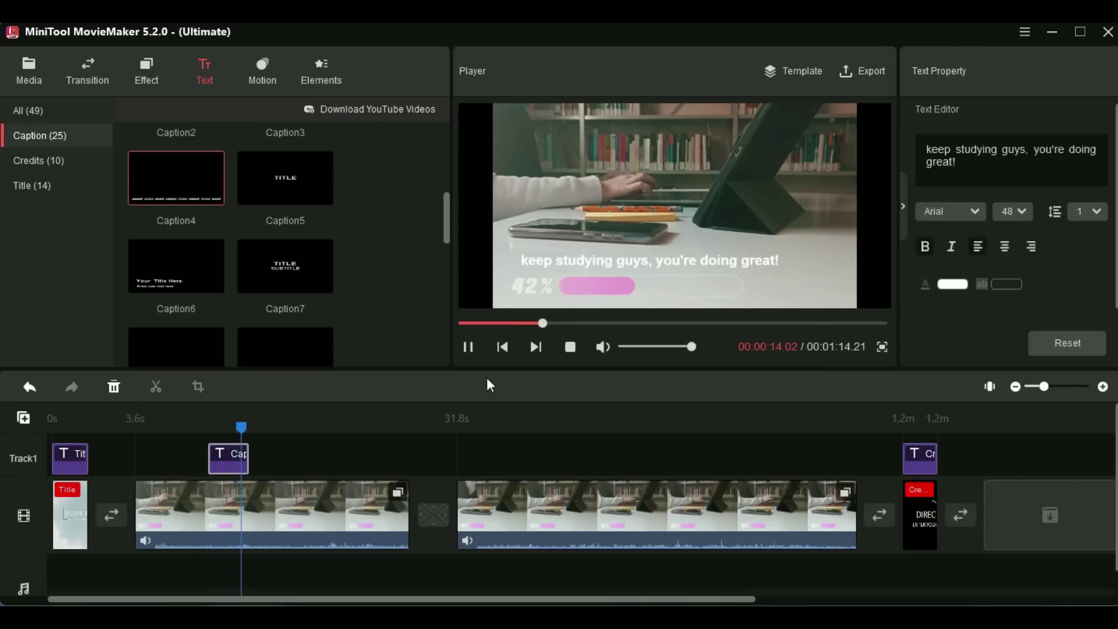
# Apply the "Zoom in bottom" motion to the first study clip and play the clip back
pyautogui.click(260, 70)
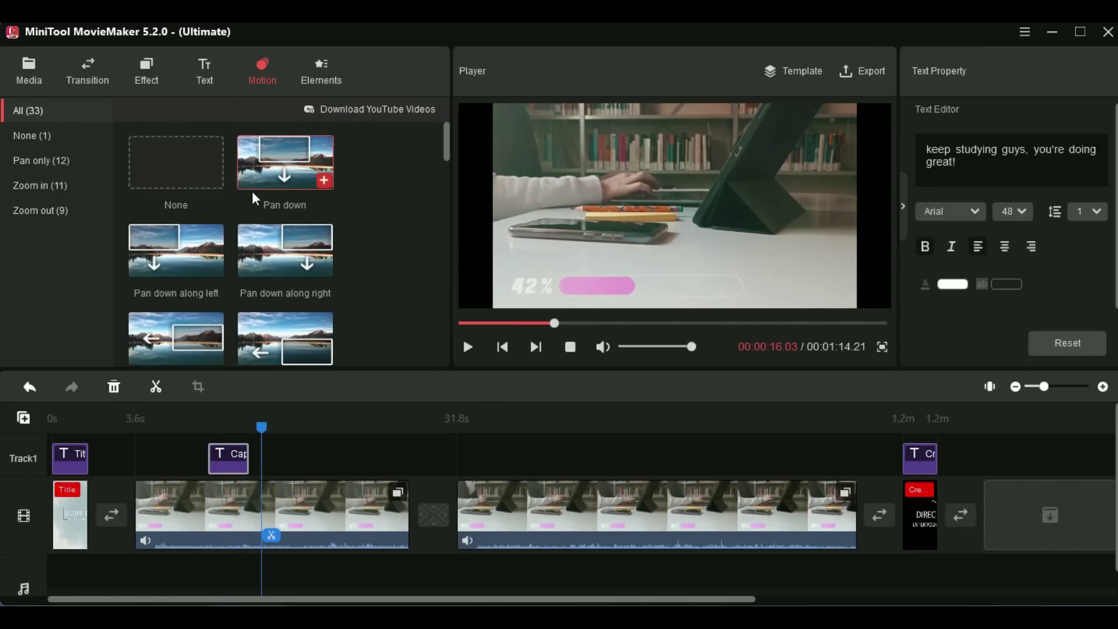
pyautogui.scroll(-2, 256, 201)
pyautogui.scroll(-2, 273, 219)
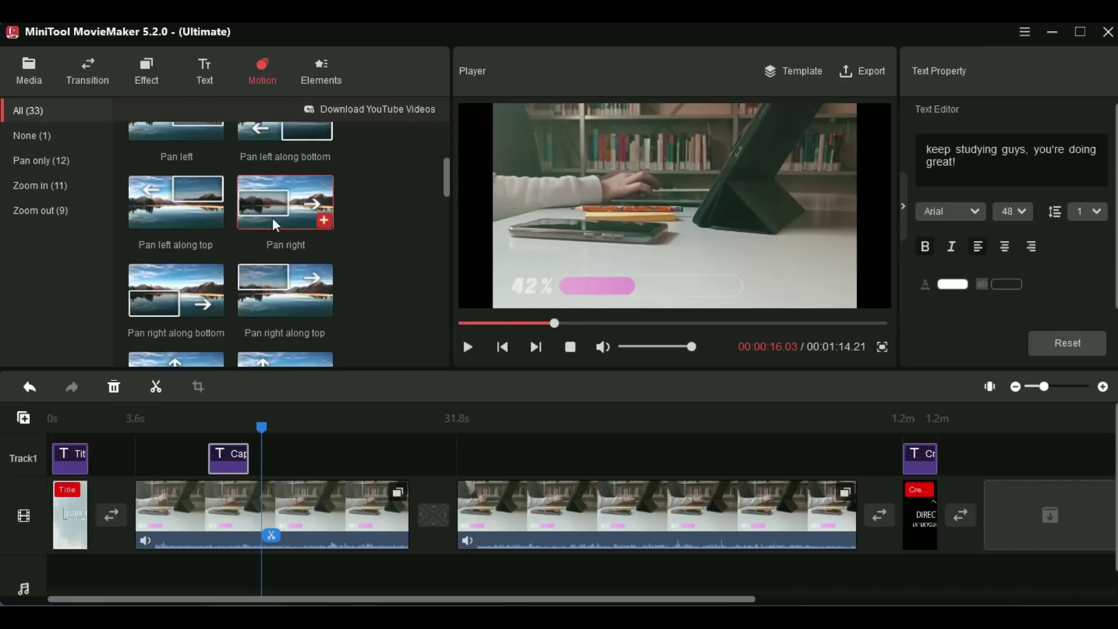
pyautogui.scroll(-1, 256, 222)
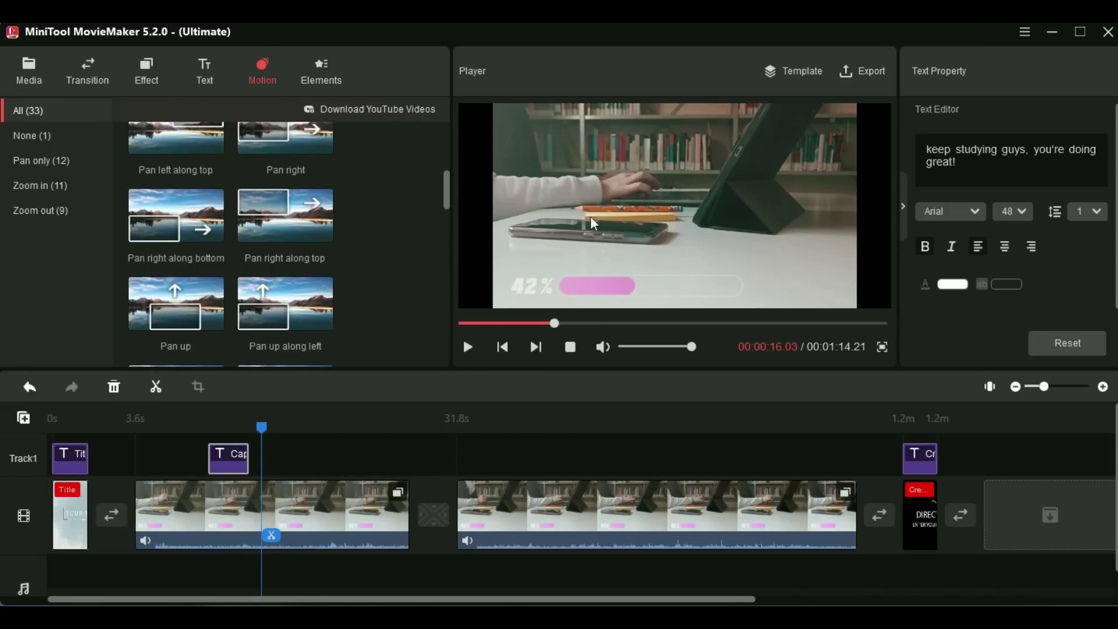
pyautogui.scroll(3, 228, 293)
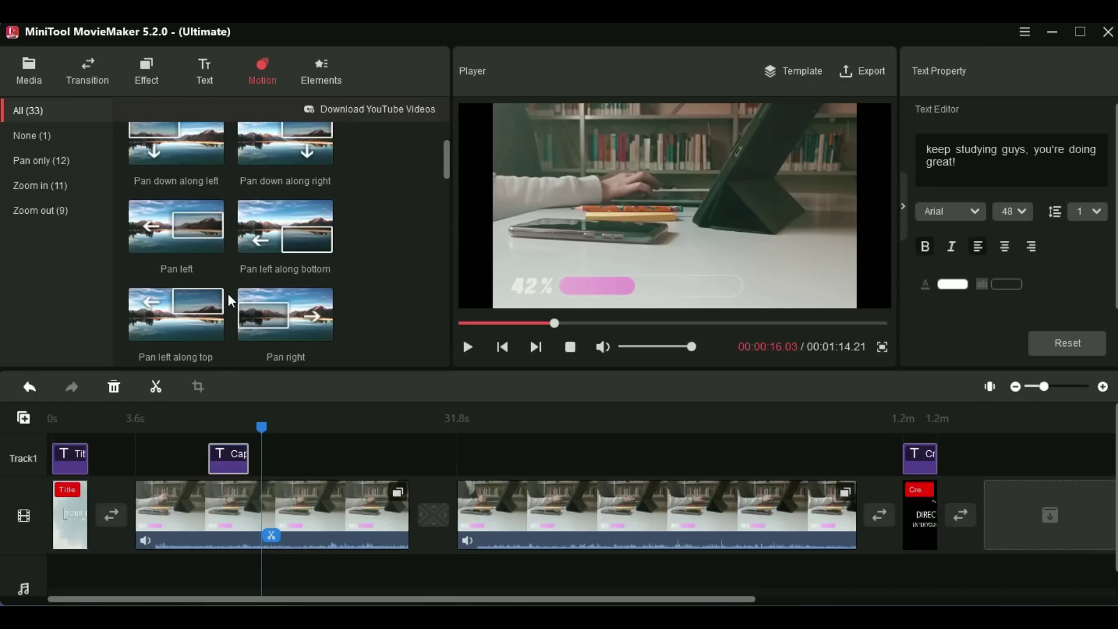
pyautogui.scroll(1, 228, 294)
pyautogui.scroll(-3, 228, 294)
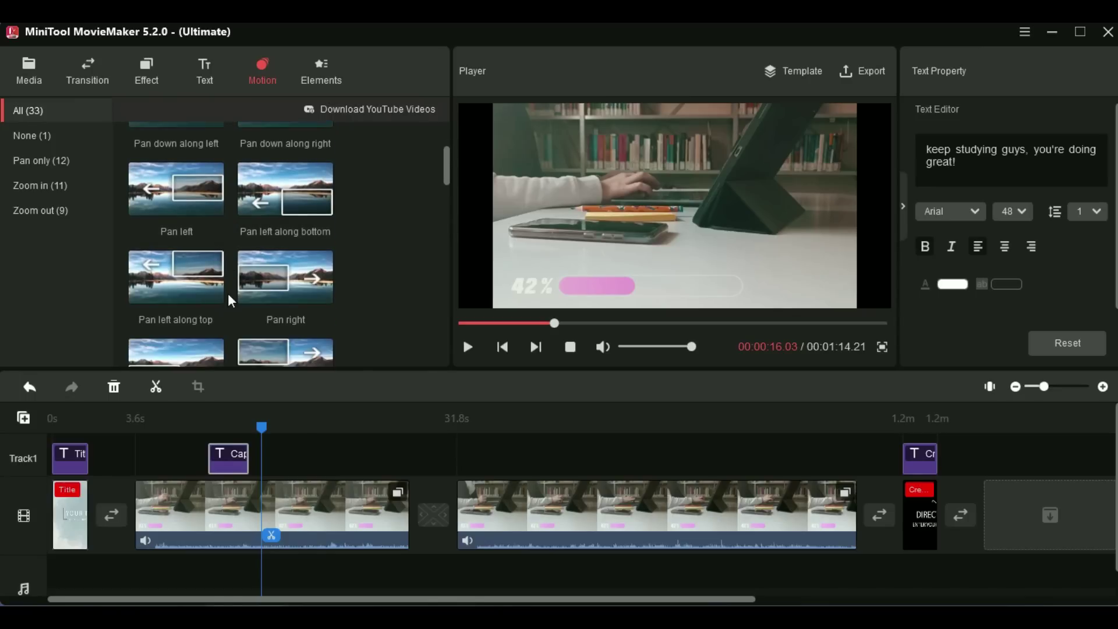
pyautogui.scroll(-2, 235, 292)
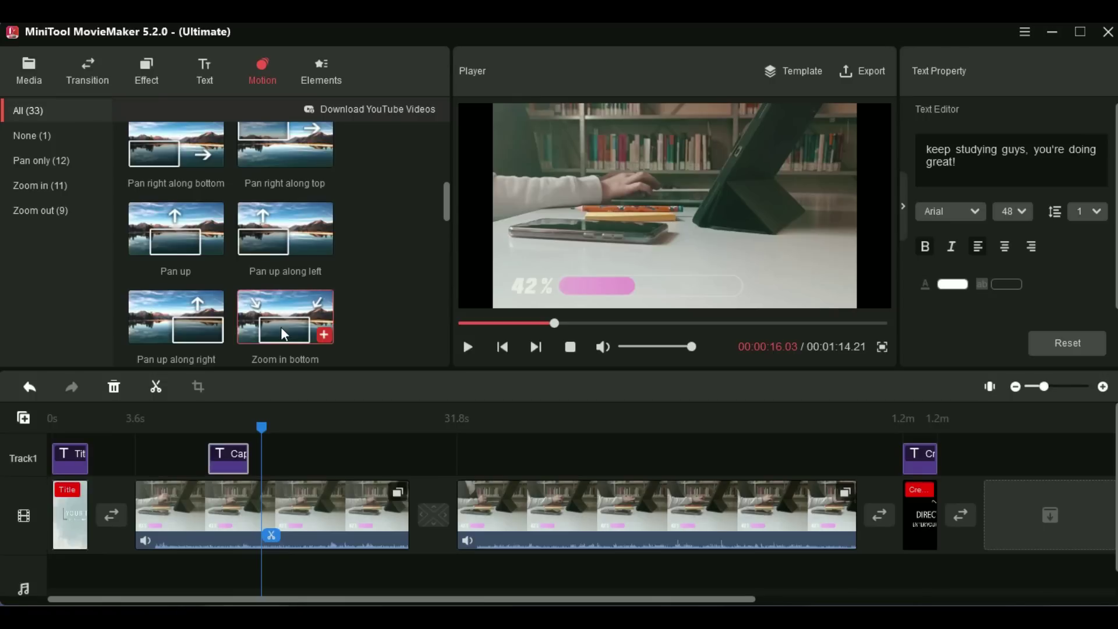
pyautogui.moveTo(281, 327)
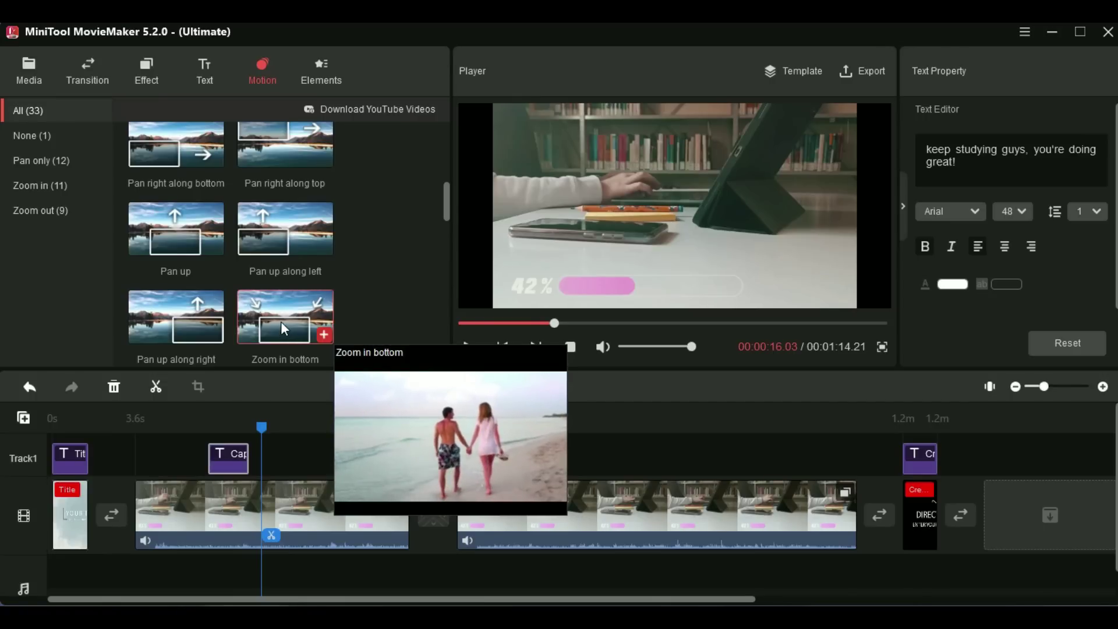
pyautogui.moveTo(285, 330); pyautogui.dragTo(300, 503)
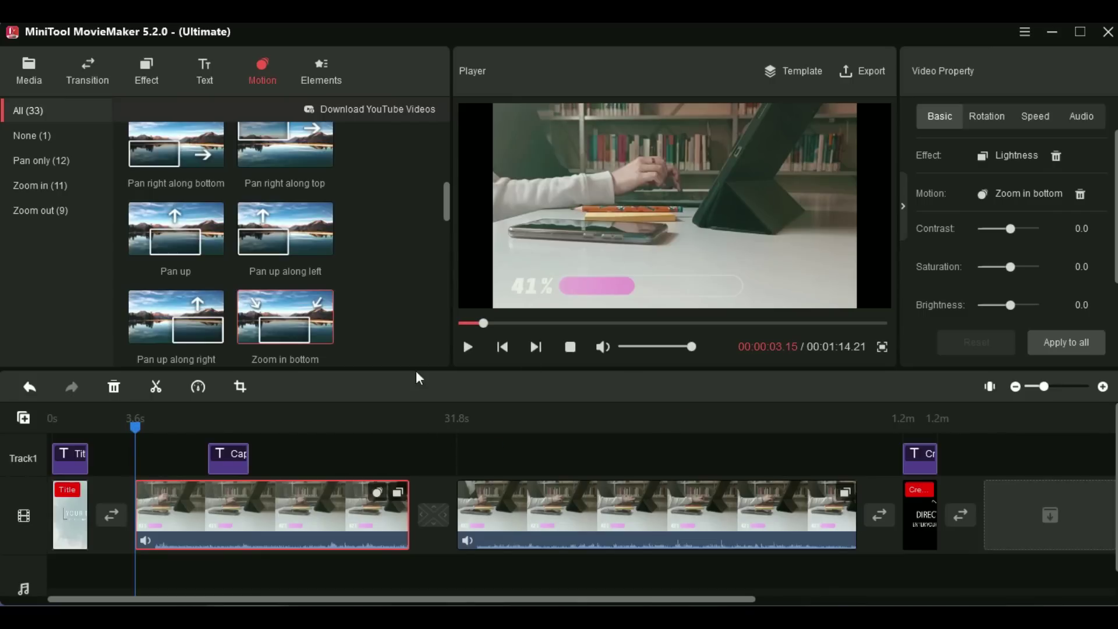
pyautogui.click(468, 347)
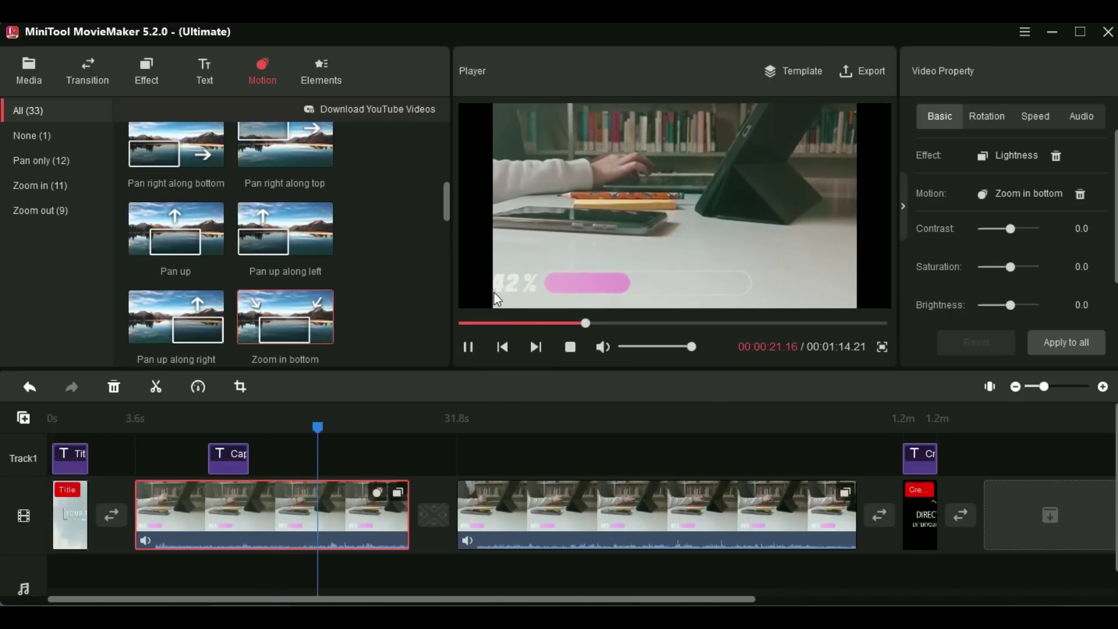
pyautogui.click(469, 345)
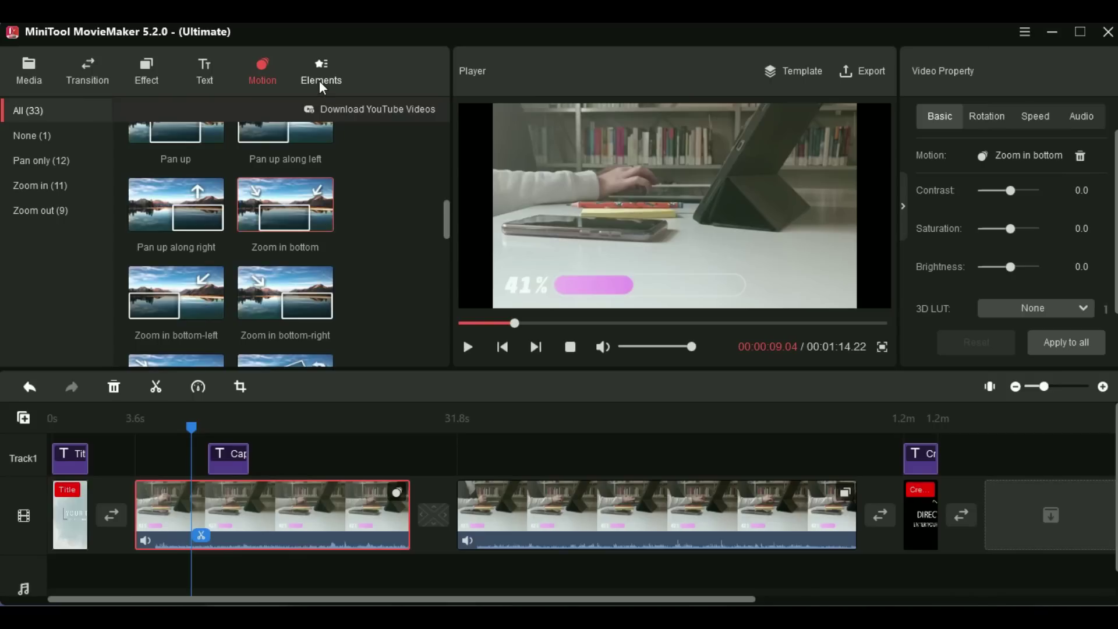
# Browse the Elements library from Emoji and Festival through Food, Love & Wedding, Nature, Pets, Props and Travel
pyautogui.click(323, 78)
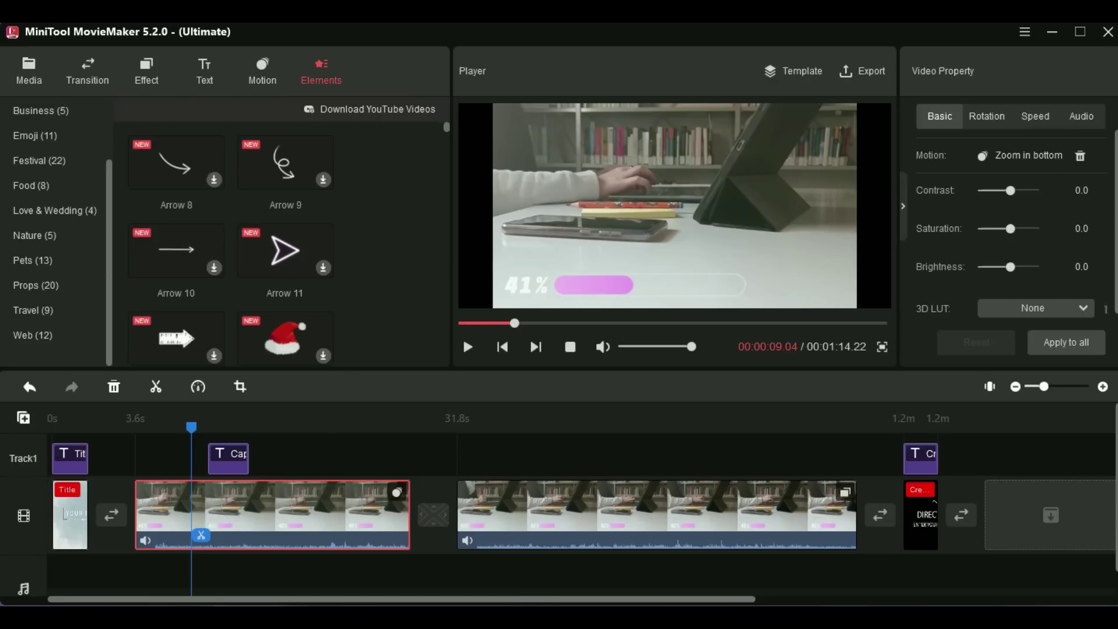
pyautogui.click(46, 130)
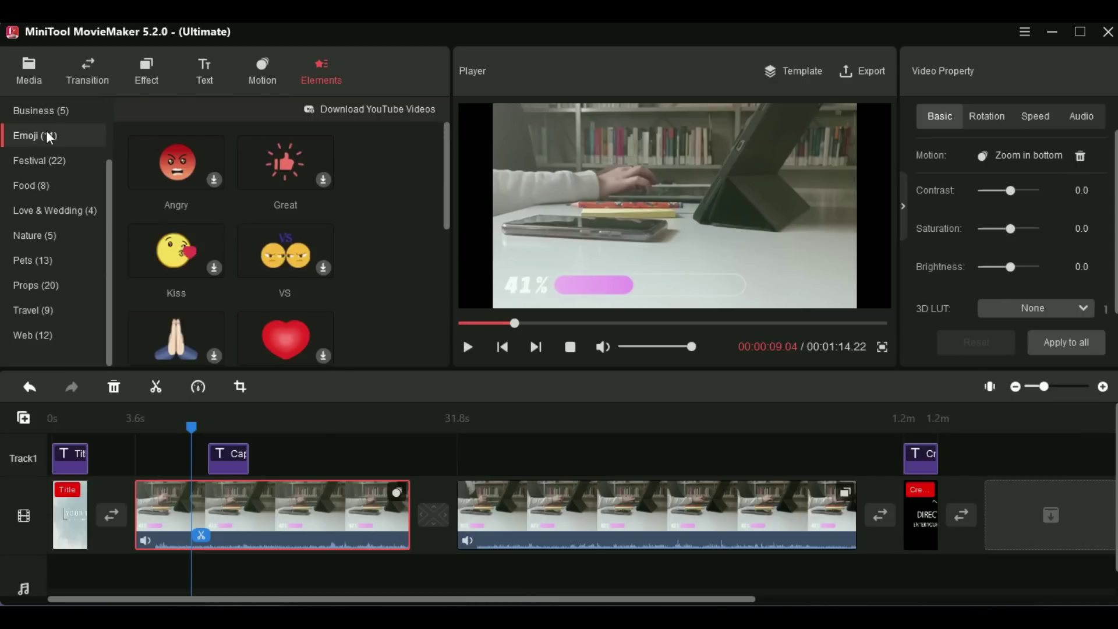
pyautogui.scroll(-5, 235, 247)
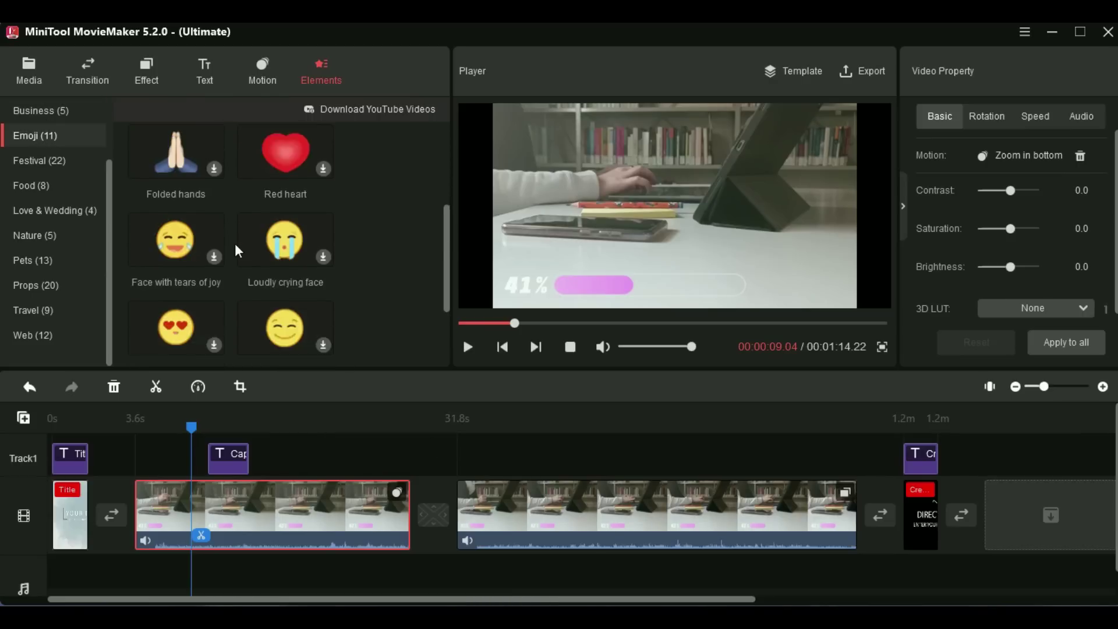
pyautogui.scroll(-2, 235, 245)
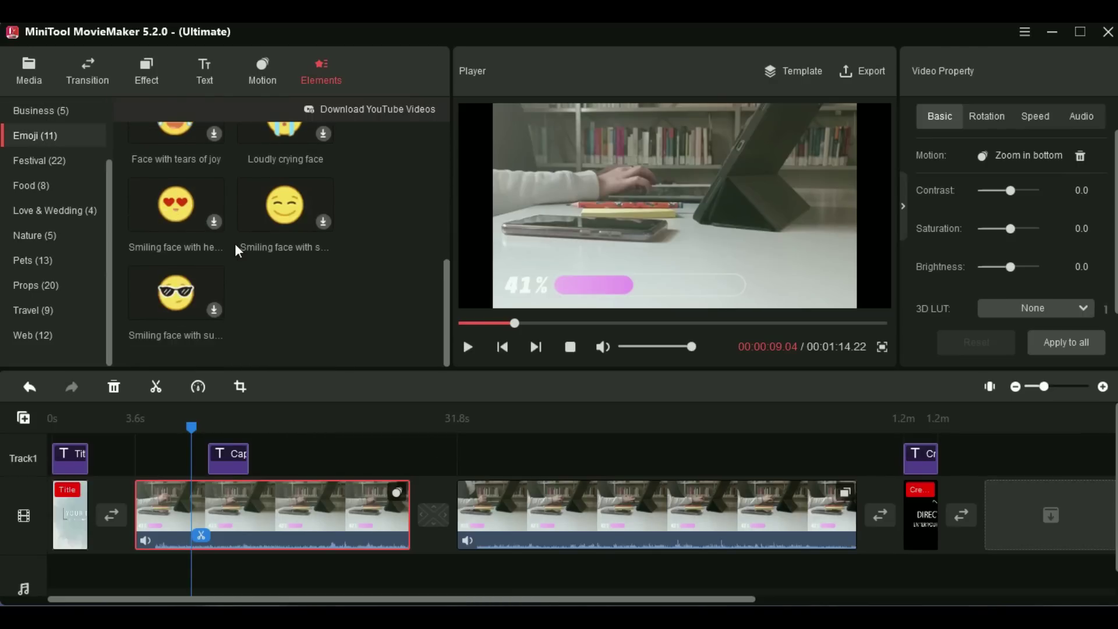
pyautogui.scroll(5, 228, 249)
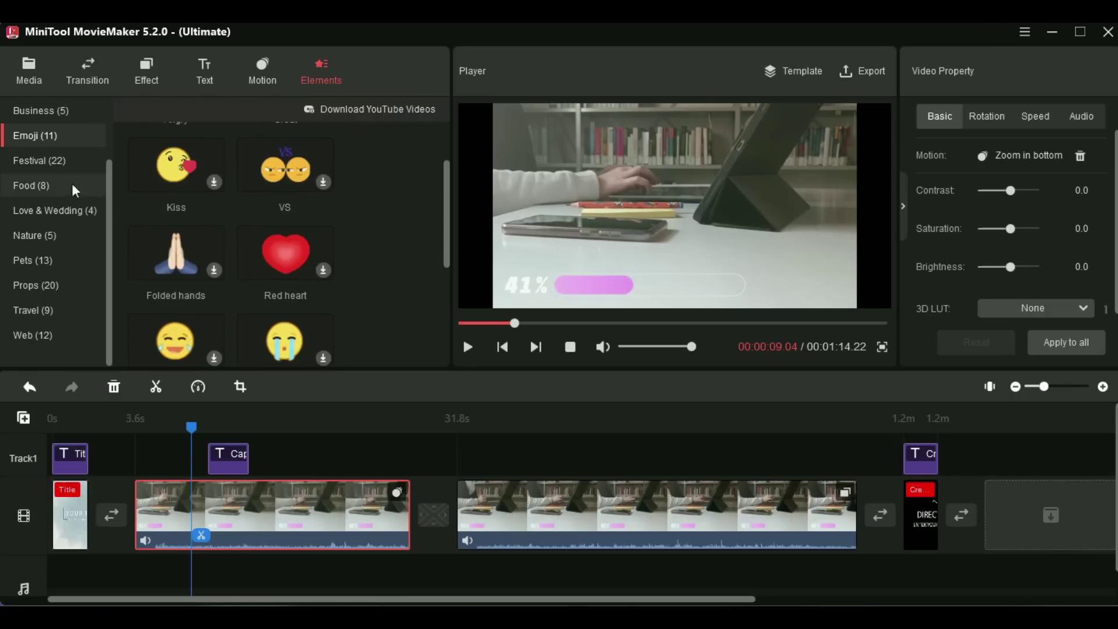
pyautogui.click(41, 161)
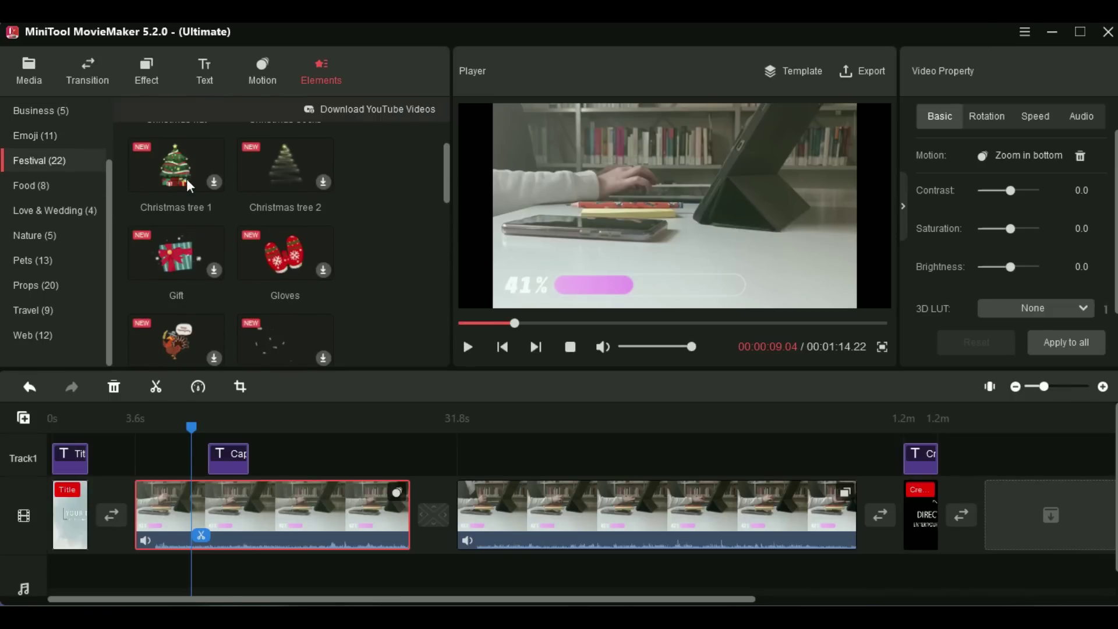
pyautogui.scroll(-10, 186, 184)
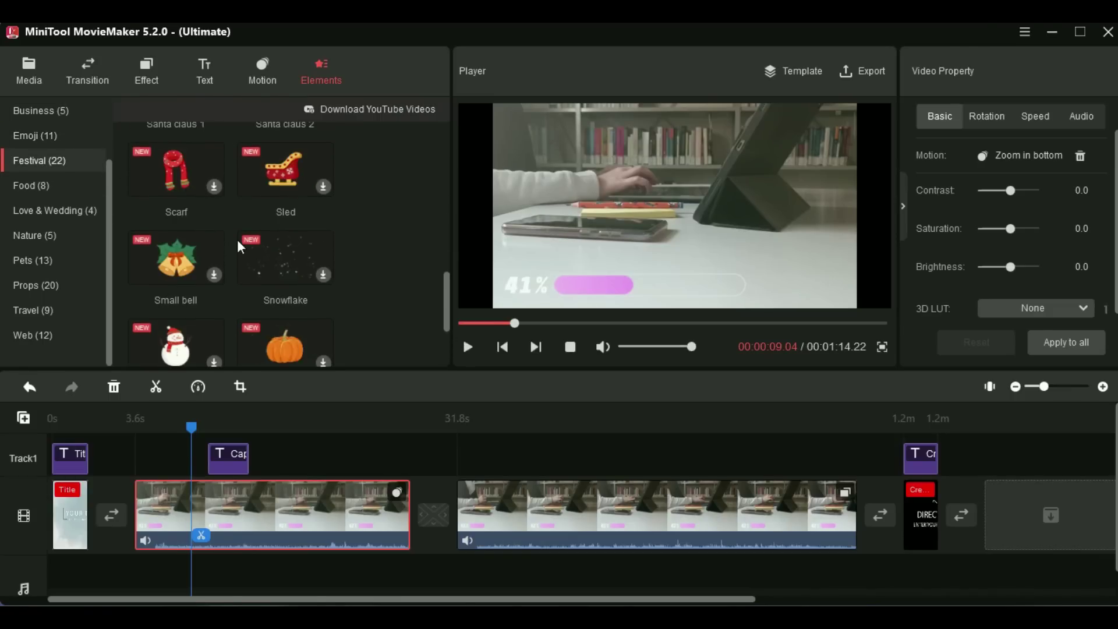
pyautogui.scroll(1, 237, 240)
pyautogui.click(24, 184)
pyautogui.click(50, 212)
pyautogui.click(46, 234)
pyautogui.click(27, 259)
pyautogui.click(34, 285)
pyautogui.click(30, 310)
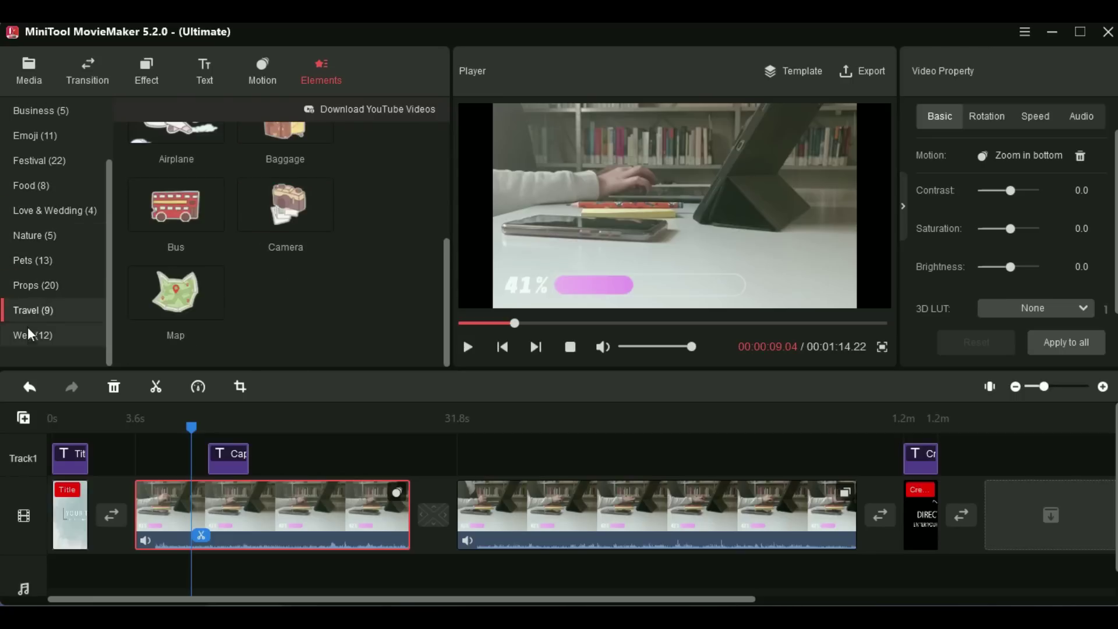
# Add the red SUBSCRIBE button element from the Web category to Track1 above the end of the second study clip, at about 1:08
pyautogui.click(29, 330)
pyautogui.scroll(5, 209, 289)
pyautogui.scroll(-5, 285, 296)
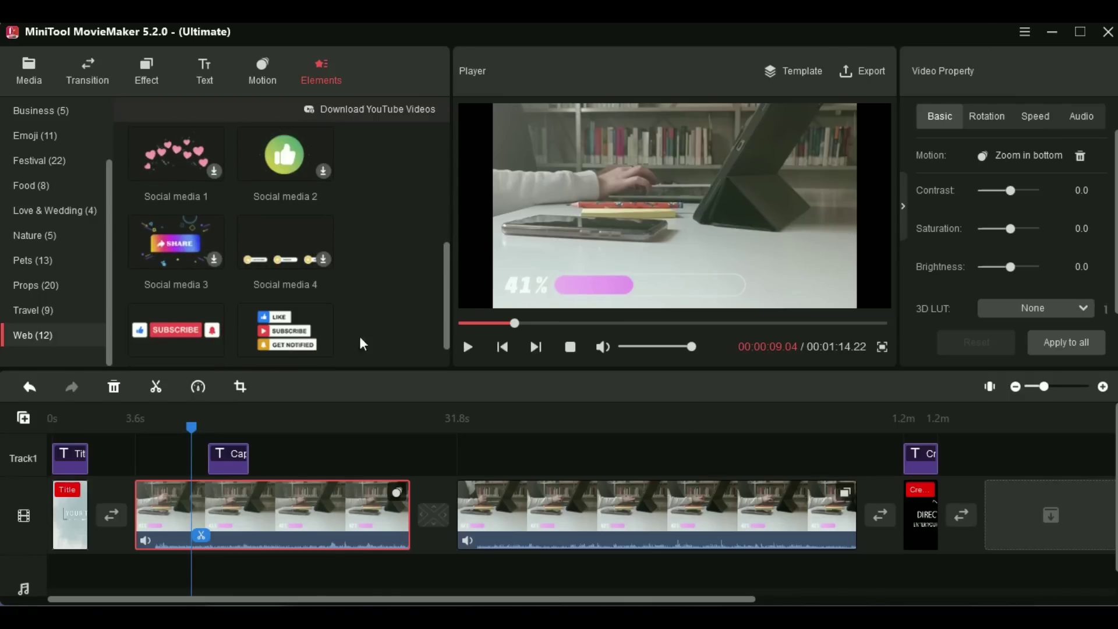
pyautogui.moveTo(180, 330); pyautogui.dragTo(594, 424)
pyautogui.moveTo(813, 456); pyautogui.dragTo(827, 456)
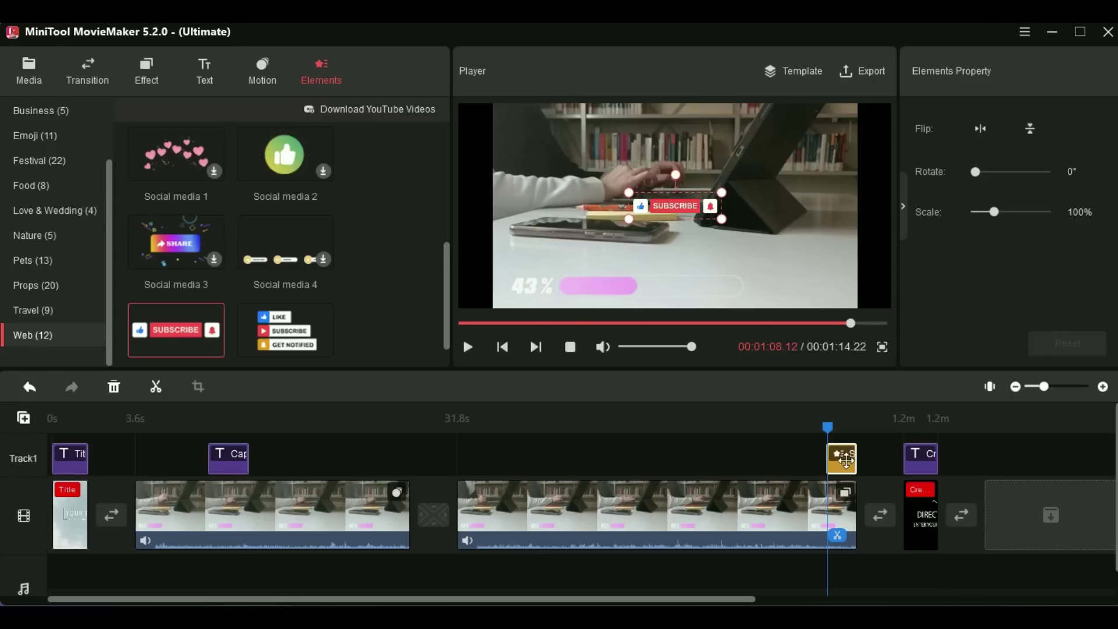
# Place the SUBSCRIBE element in the picture's lower-right corner beside the progress bar, scaled to 96%, and play that section back
pyautogui.moveTo(689, 208); pyautogui.dragTo(814, 285)
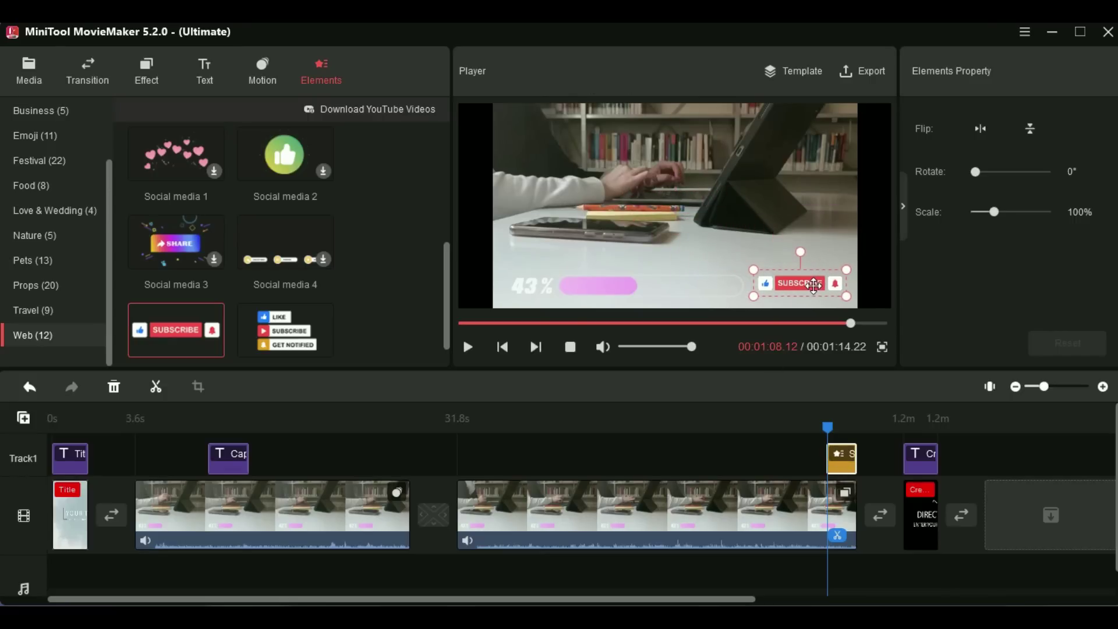
pyautogui.moveTo(827, 432); pyautogui.dragTo(825, 432)
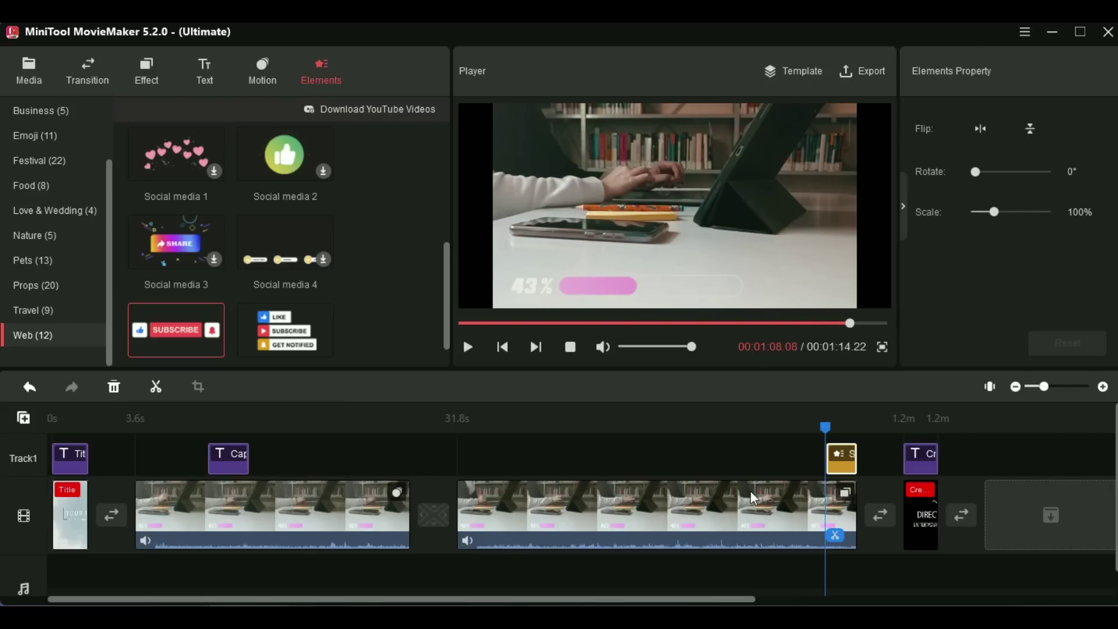
pyautogui.click(468, 348)
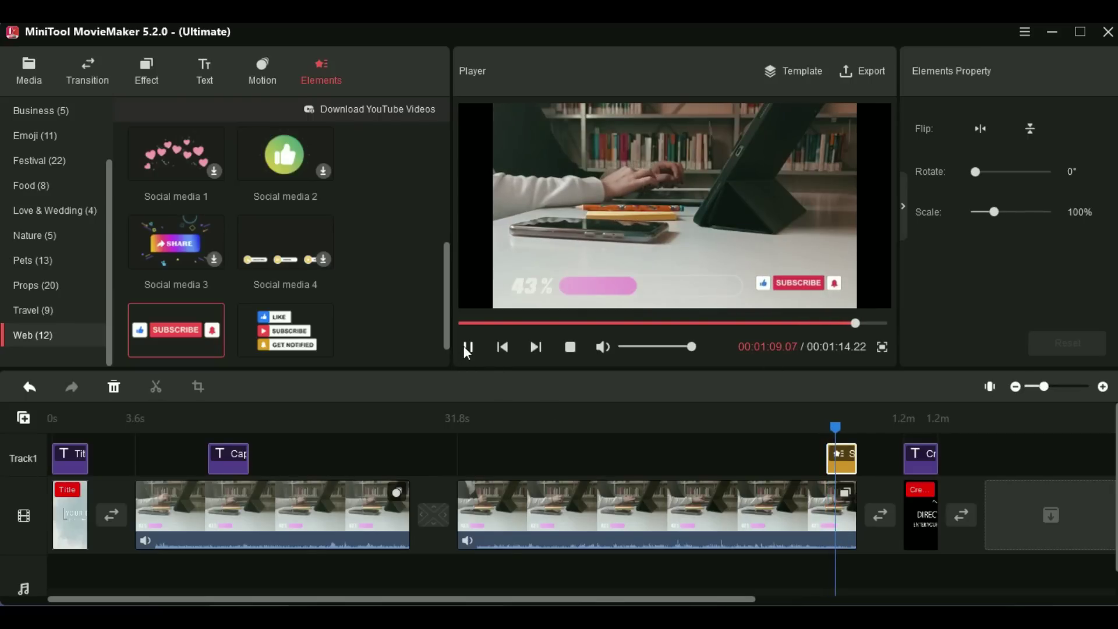
pyautogui.click(809, 291)
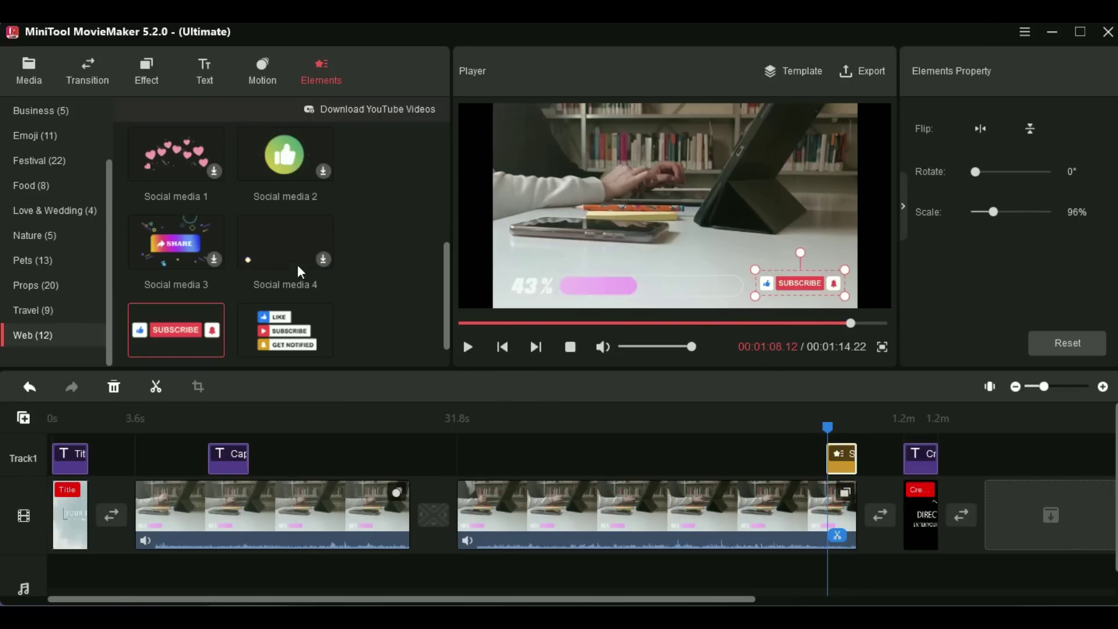
# Look through the Web, Props, Nature, Love & Wedding, Festival and Travel elements, previewing the Loading prop
pyautogui.scroll(-3, 300, 274)
pyautogui.scroll(1, 300, 273)
pyautogui.click(35, 288)
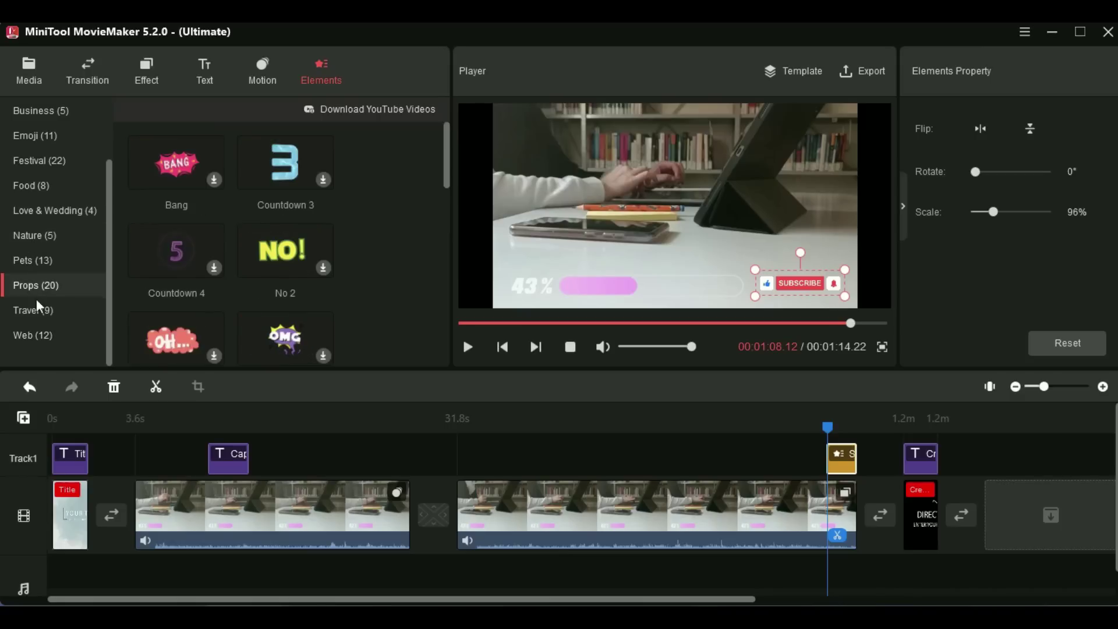
pyautogui.scroll(-1, 256, 288)
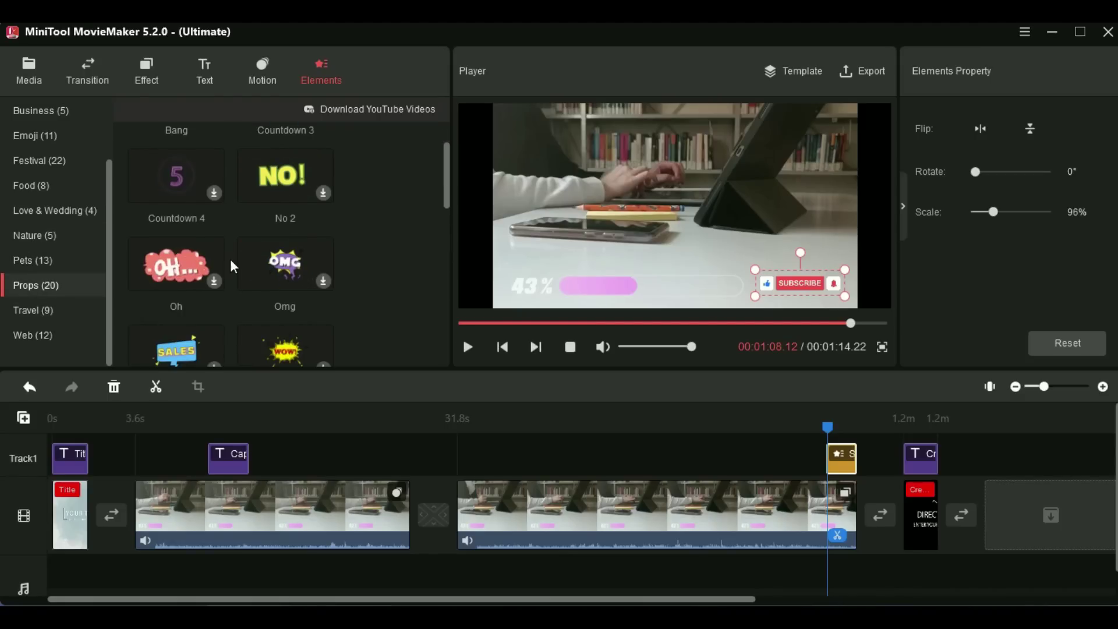
pyautogui.scroll(-1, 229, 258)
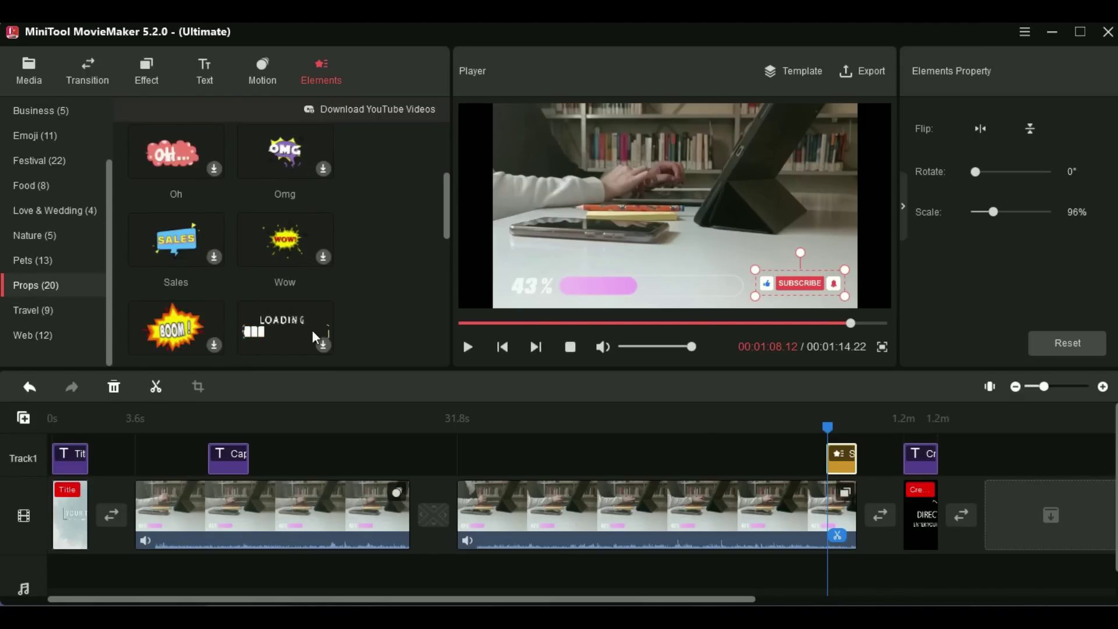
pyautogui.scroll(-2, 312, 330)
pyautogui.scroll(-3, 315, 288)
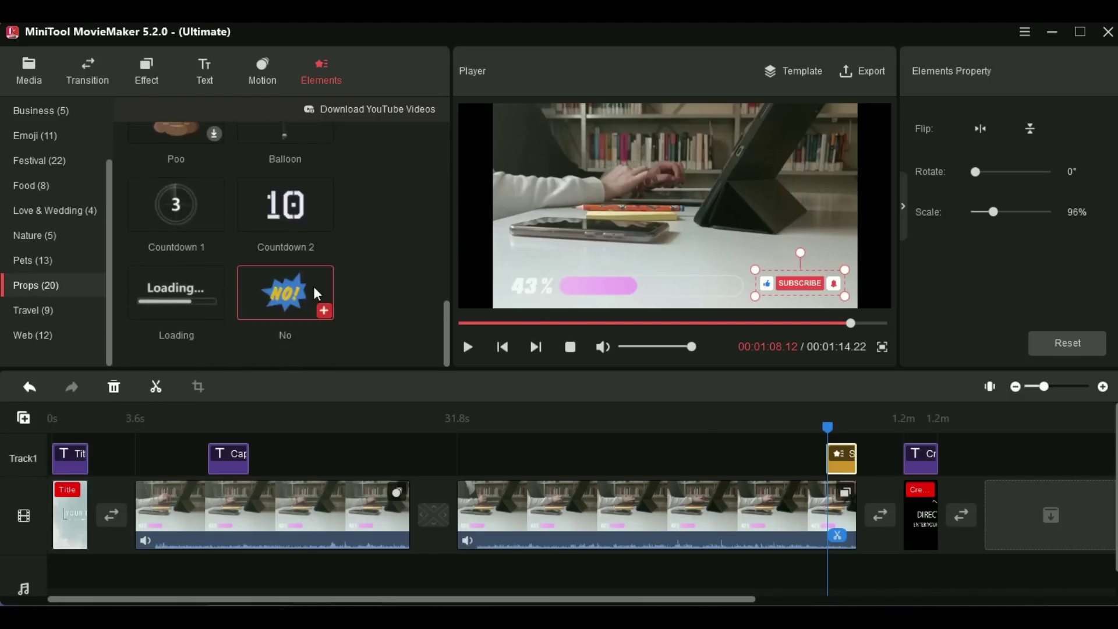
pyautogui.scroll(1, 195, 345)
pyautogui.moveTo(194, 320)
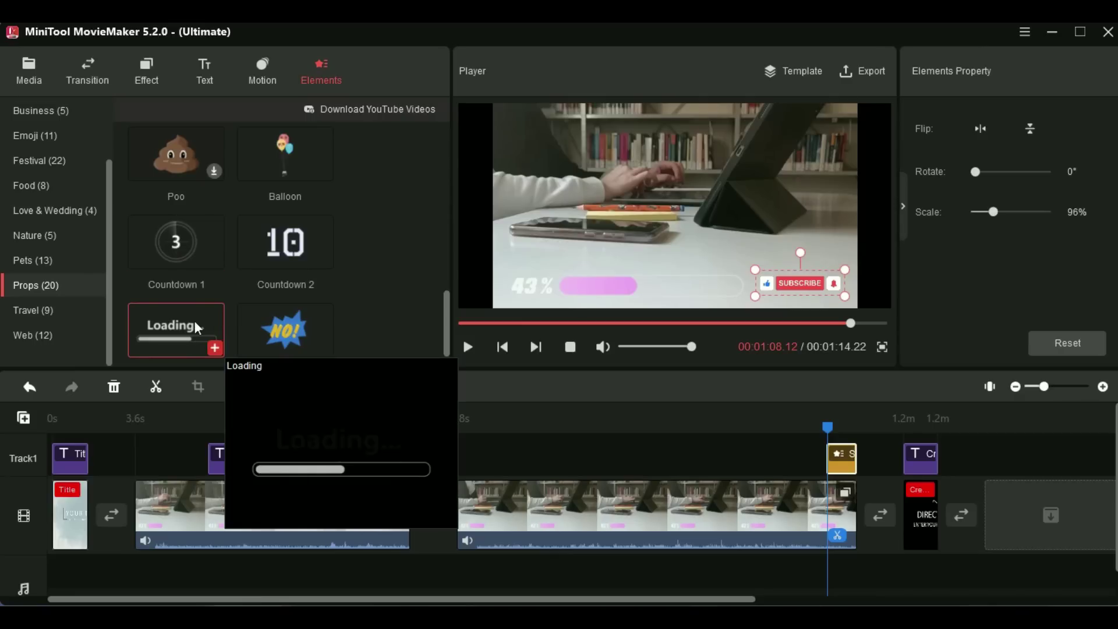
pyautogui.scroll(4, 268, 285)
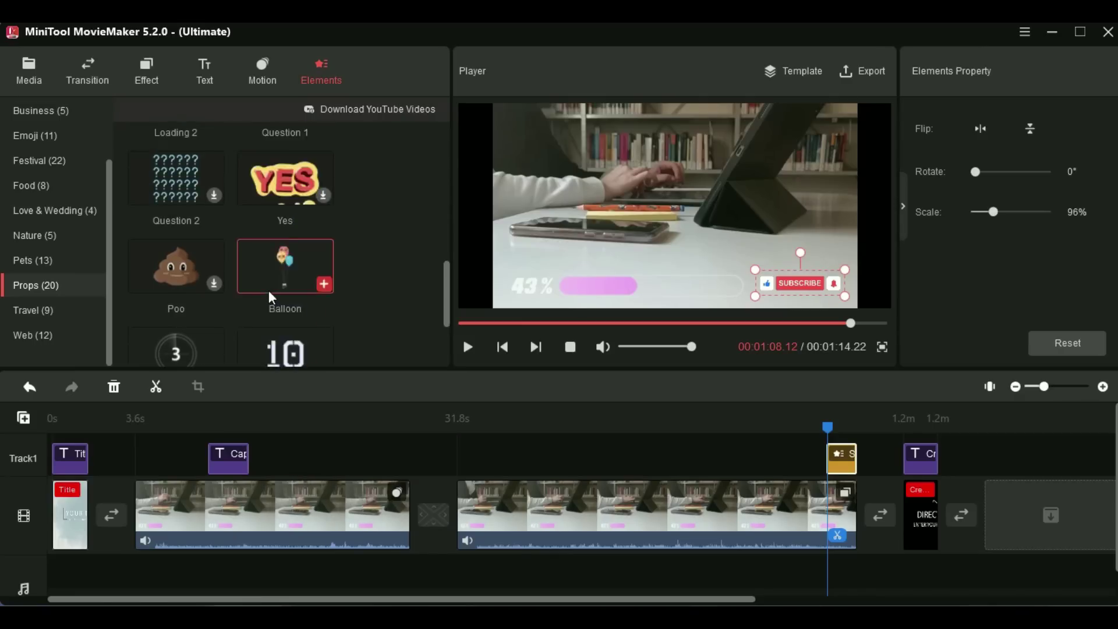
pyautogui.scroll(2, 261, 268)
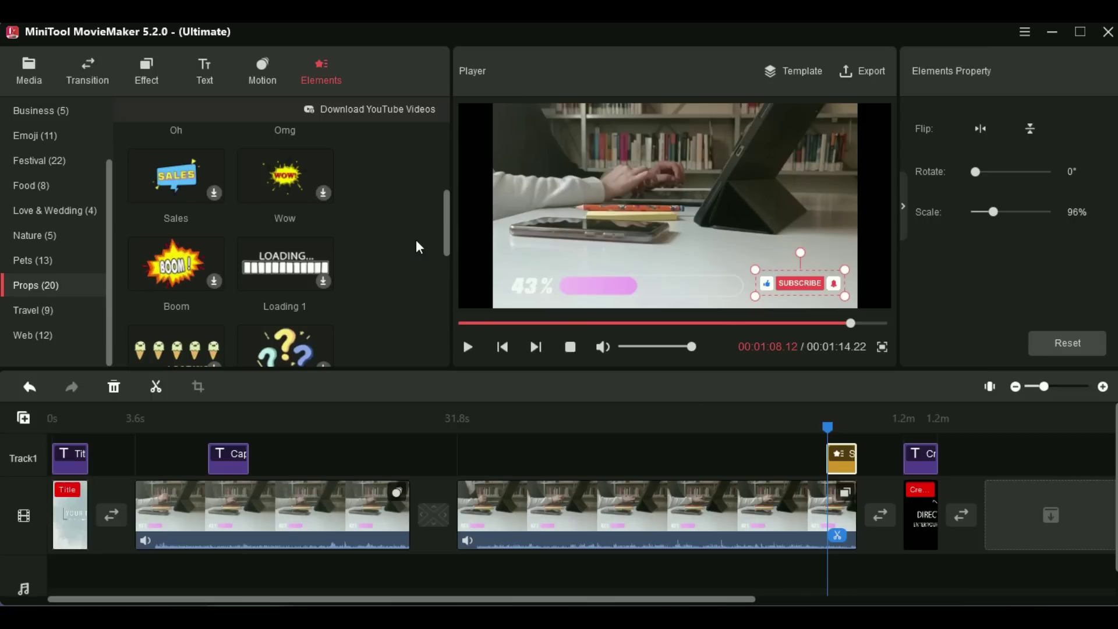
pyautogui.scroll(3, 190, 205)
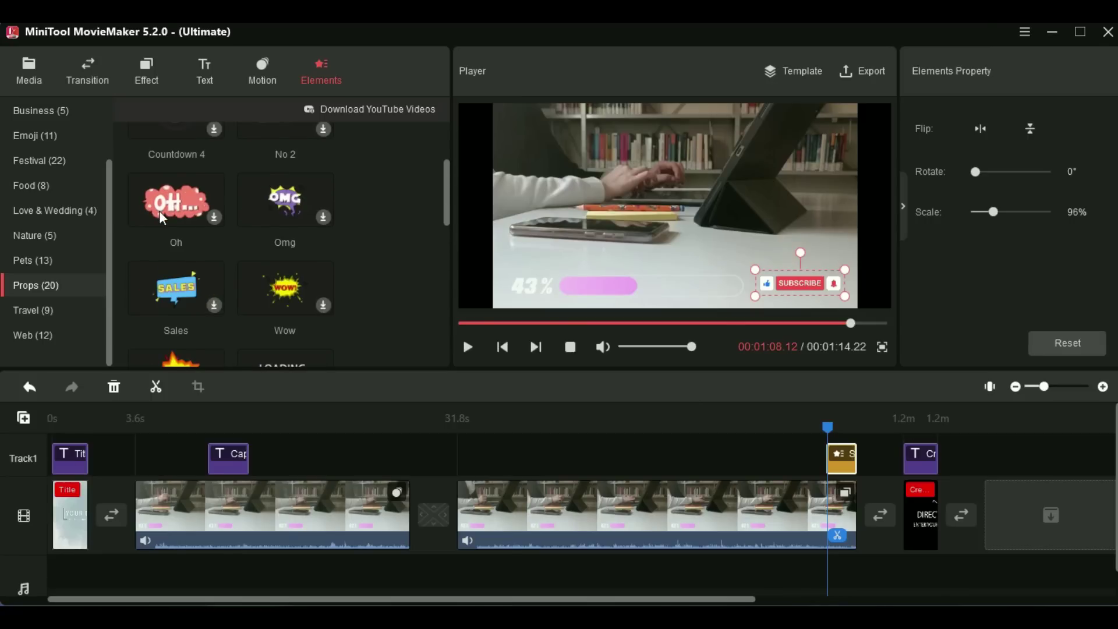
pyautogui.scroll(3, 244, 204)
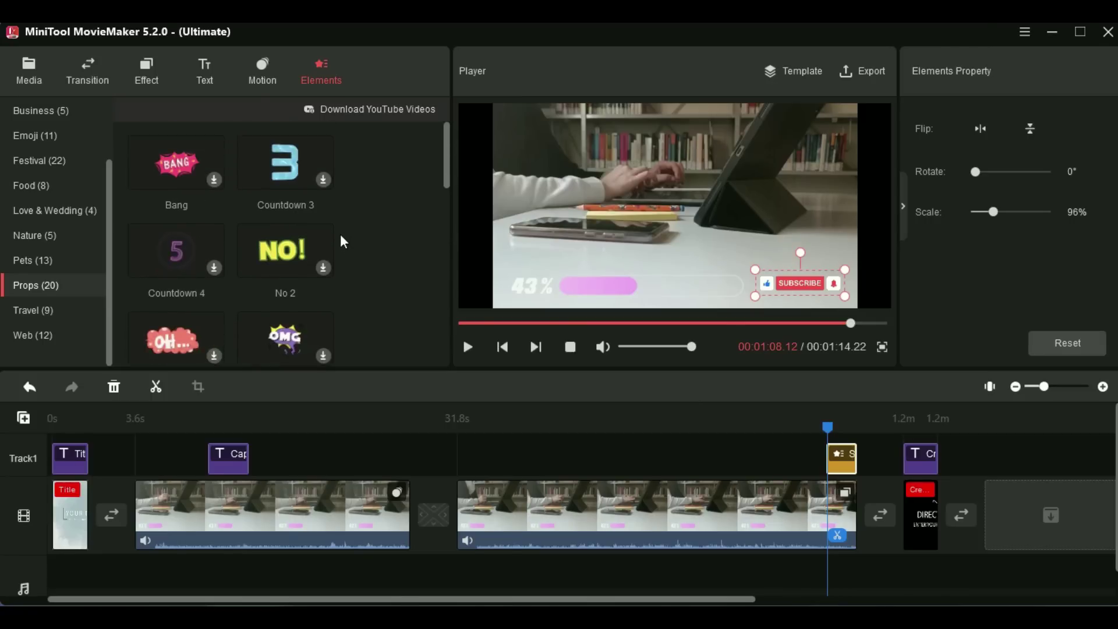
pyautogui.click(42, 237)
pyautogui.click(45, 207)
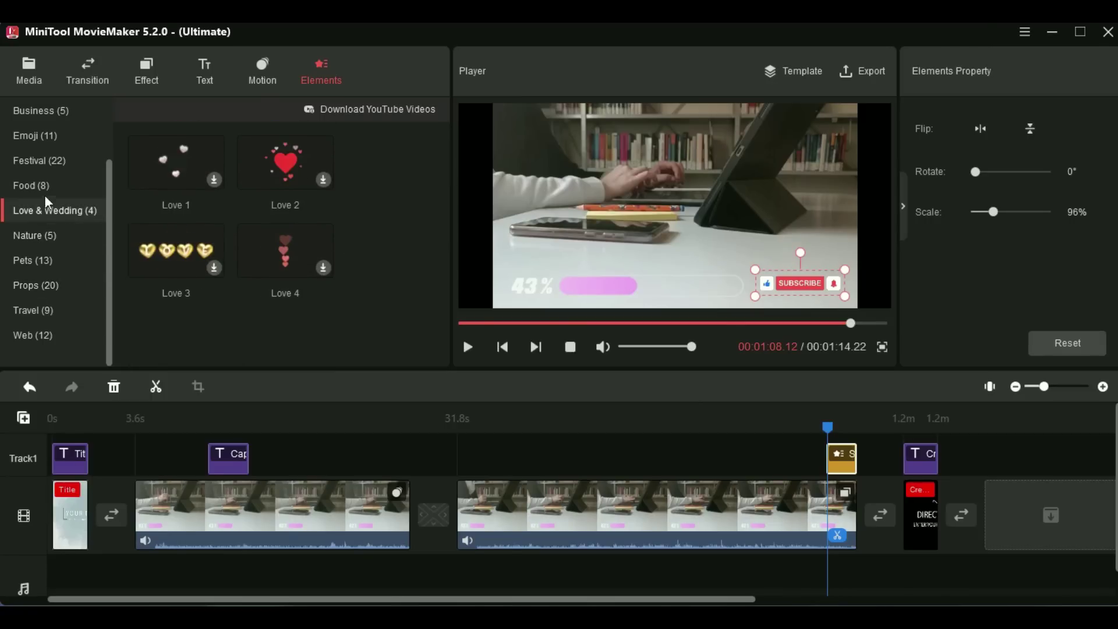
pyautogui.click(26, 157)
pyautogui.scroll(-2, 215, 219)
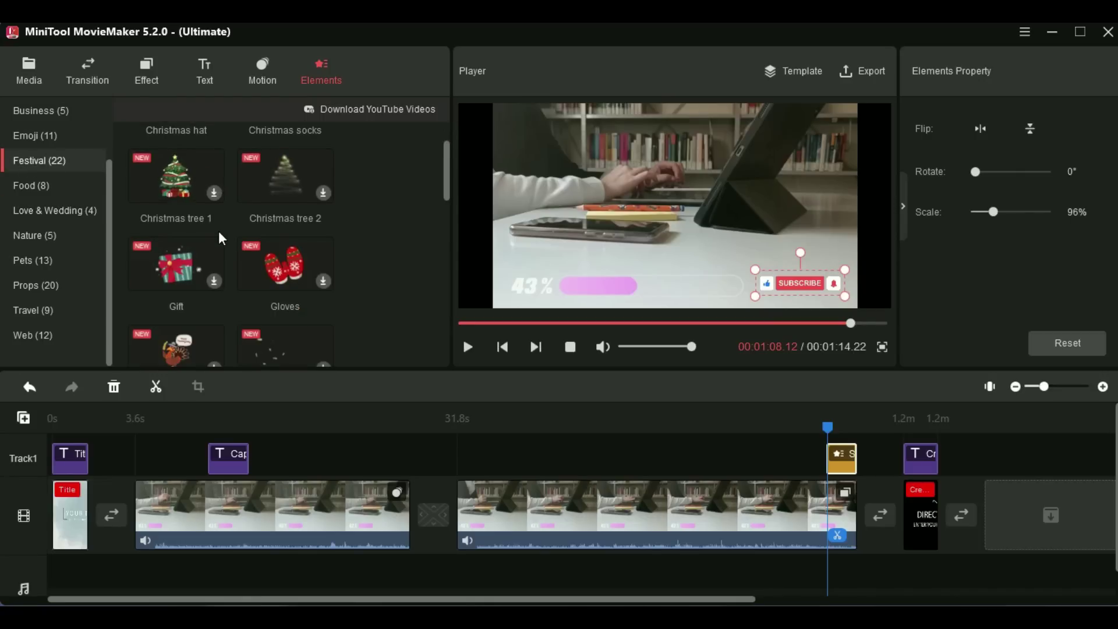
pyautogui.click(33, 309)
pyautogui.scroll(-4, 311, 262)
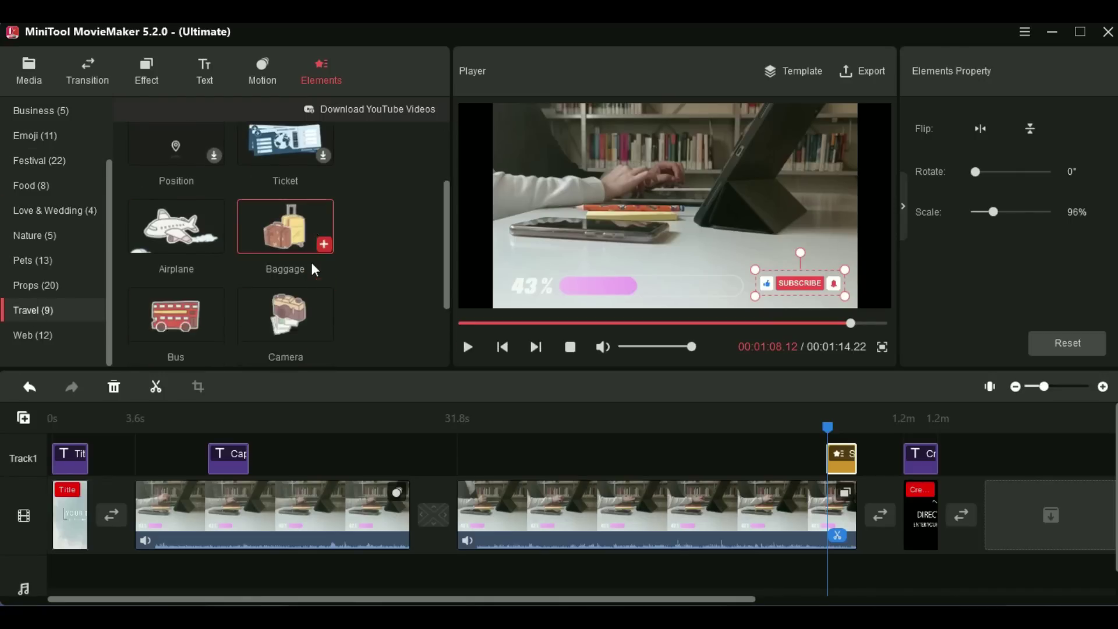
# Add the Bang element from the Props category to the timeline above the first study clip, at about 9 seconds
pyautogui.click(27, 283)
pyautogui.scroll(5, 246, 278)
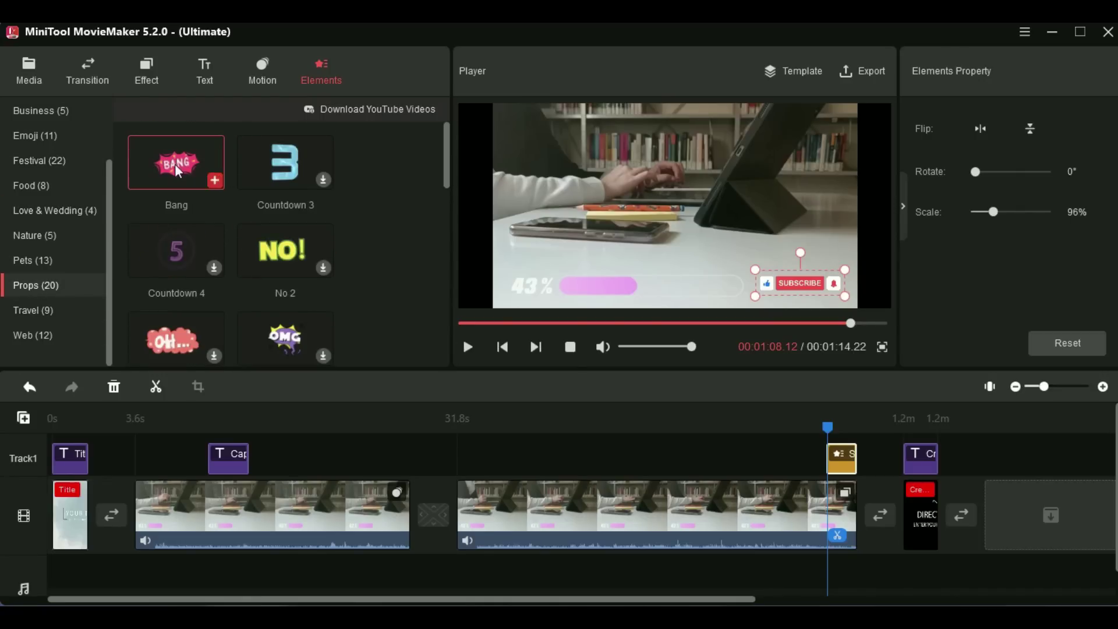
pyautogui.moveTo(193, 446); pyautogui.dragTo(193, 448)
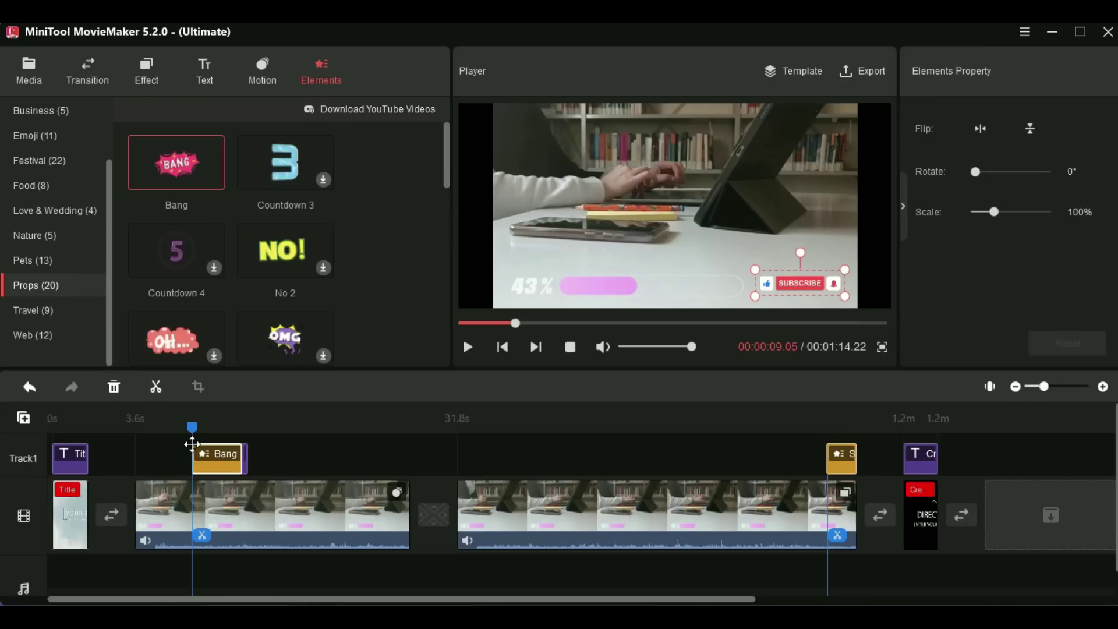
# Scale Bang to 51% just above the progress percentage, shift it to about 11 seconds on Track2 above the caption, and play it back
pyautogui.moveTo(674, 213); pyautogui.dragTo(536, 251)
pyautogui.moveTo(201, 459); pyautogui.dragTo(221, 459)
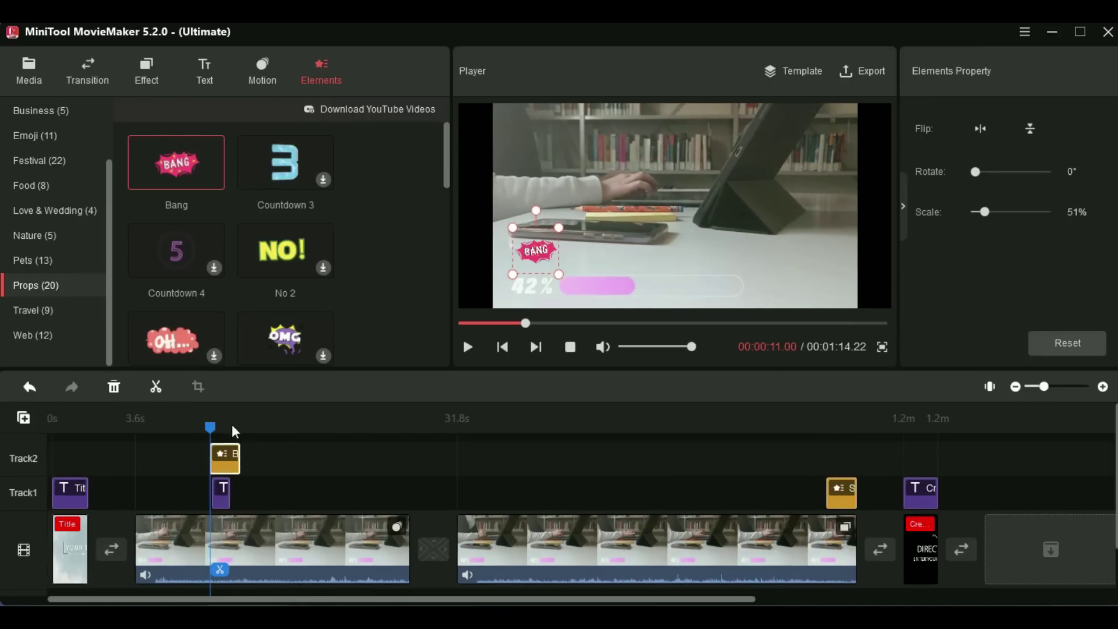
pyautogui.click(467, 347)
pyautogui.click(468, 347)
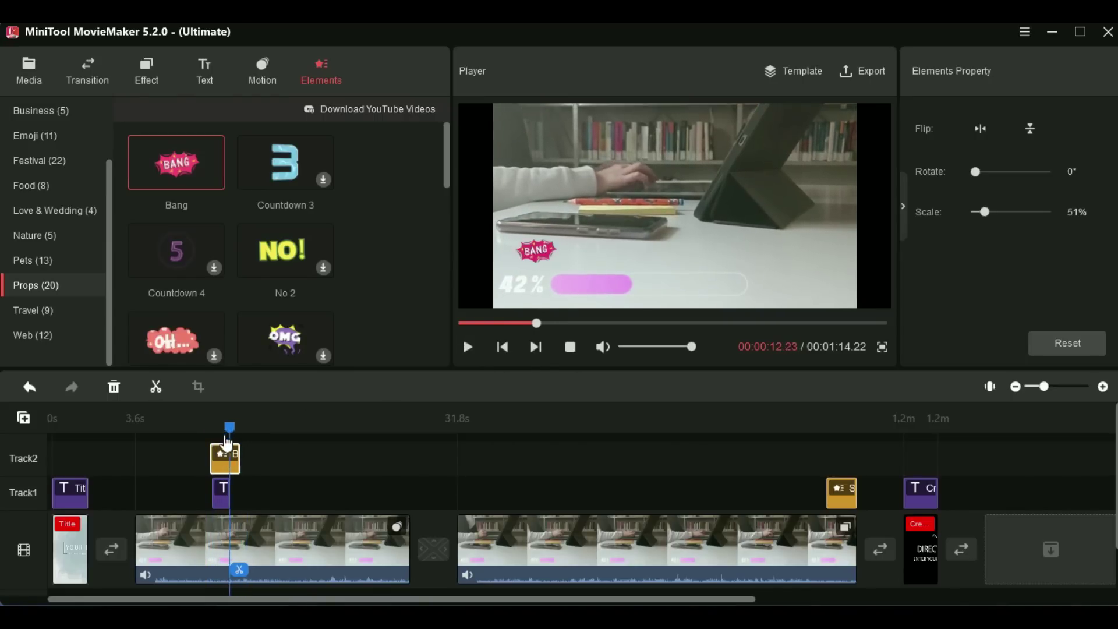
# Scale the Bang element to 46% and move it to the picture's left edge, at the start of the caption text
pyautogui.click(217, 458)
pyautogui.click(532, 243)
pyautogui.scroll(-5, 530, 245)
pyautogui.moveTo(530, 245); pyautogui.dragTo(513, 244)
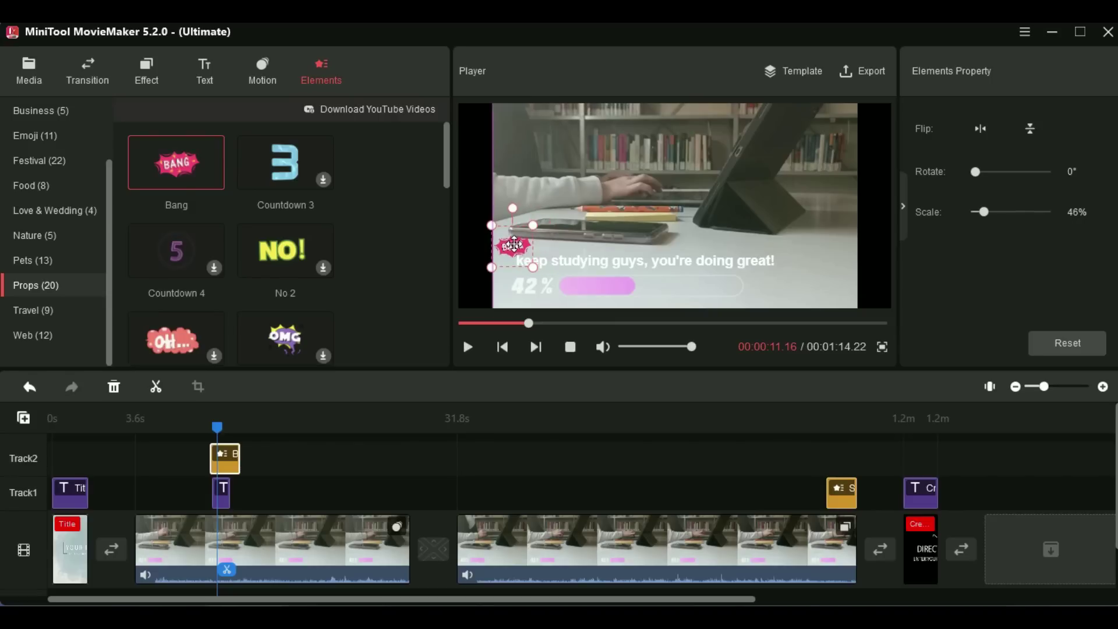
# Lengthen the caption and shorten the Bang element so both end together, and play that section back
pyautogui.moveTo(217, 428); pyautogui.dragTo(202, 440)
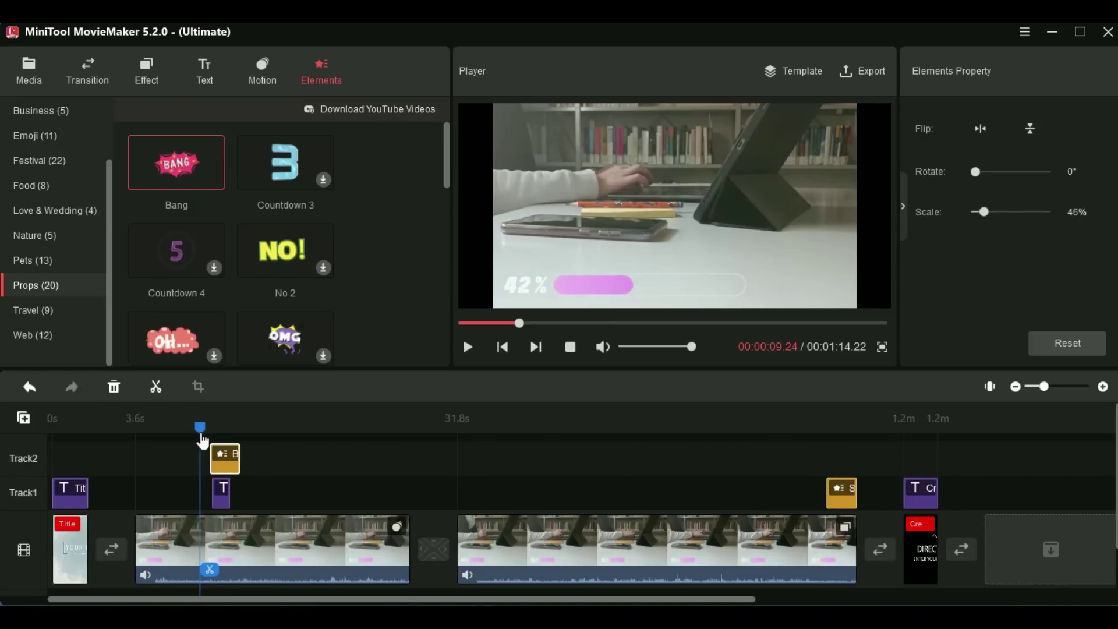
pyautogui.moveTo(230, 494); pyautogui.dragTo(233, 455)
pyautogui.click(216, 454)
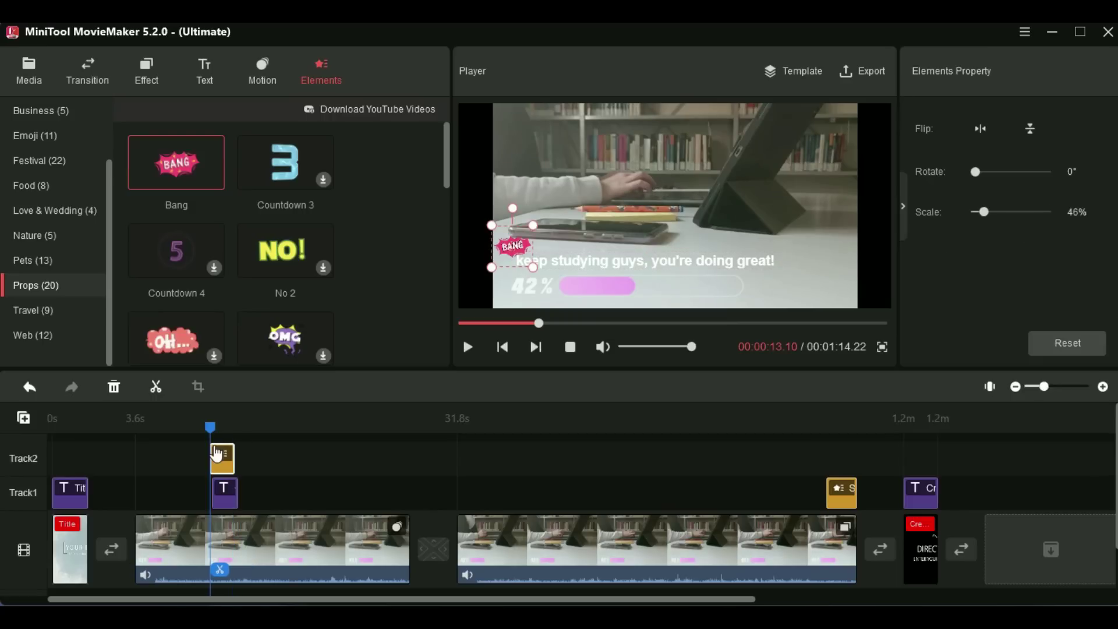
pyautogui.moveTo(236, 487); pyautogui.dragTo(233, 487)
pyautogui.moveTo(223, 418); pyautogui.dragTo(204, 418)
pyautogui.click(468, 347)
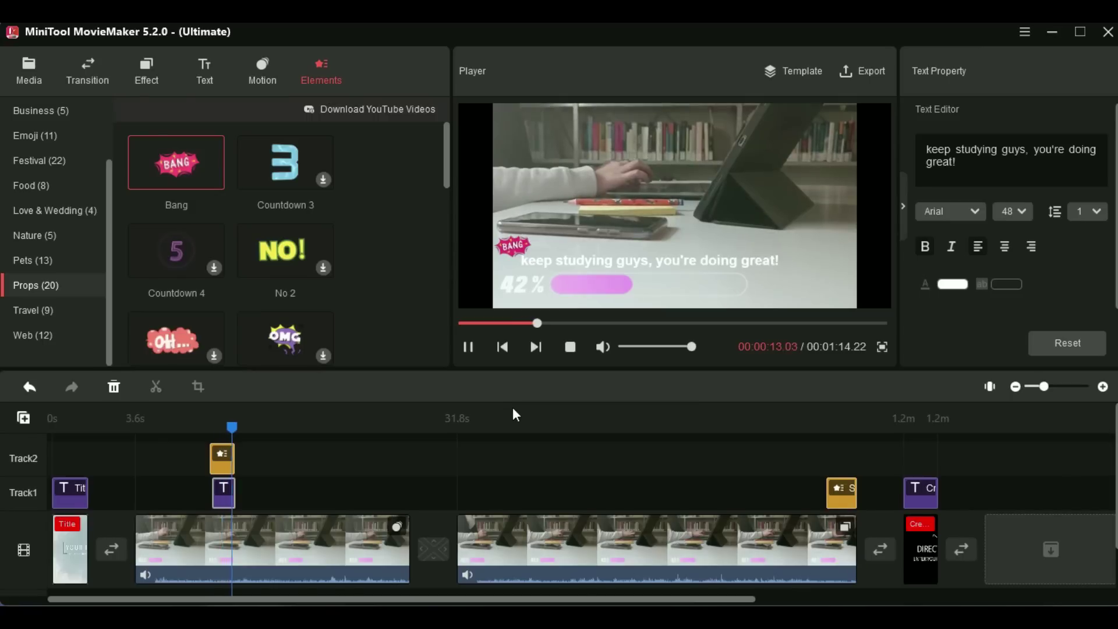
# Mute the audio of the first study clip
pyautogui.click(148, 520)
pyautogui.click(143, 513)
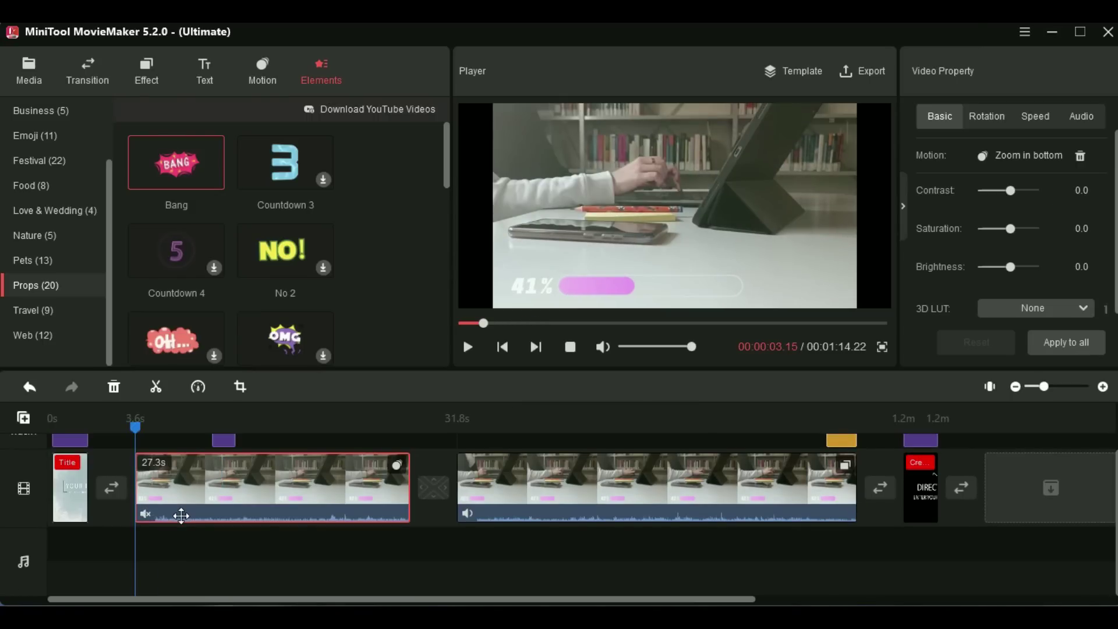
# Browse the built-in music, download the Good Day track and preview it
pyautogui.click(28, 75)
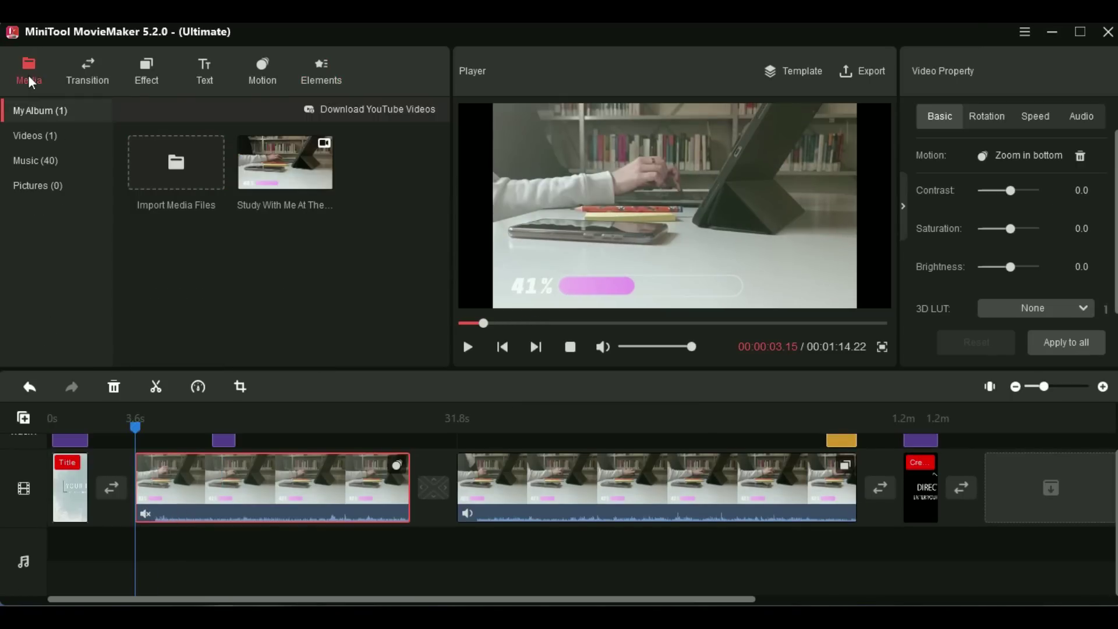
pyautogui.click(37, 163)
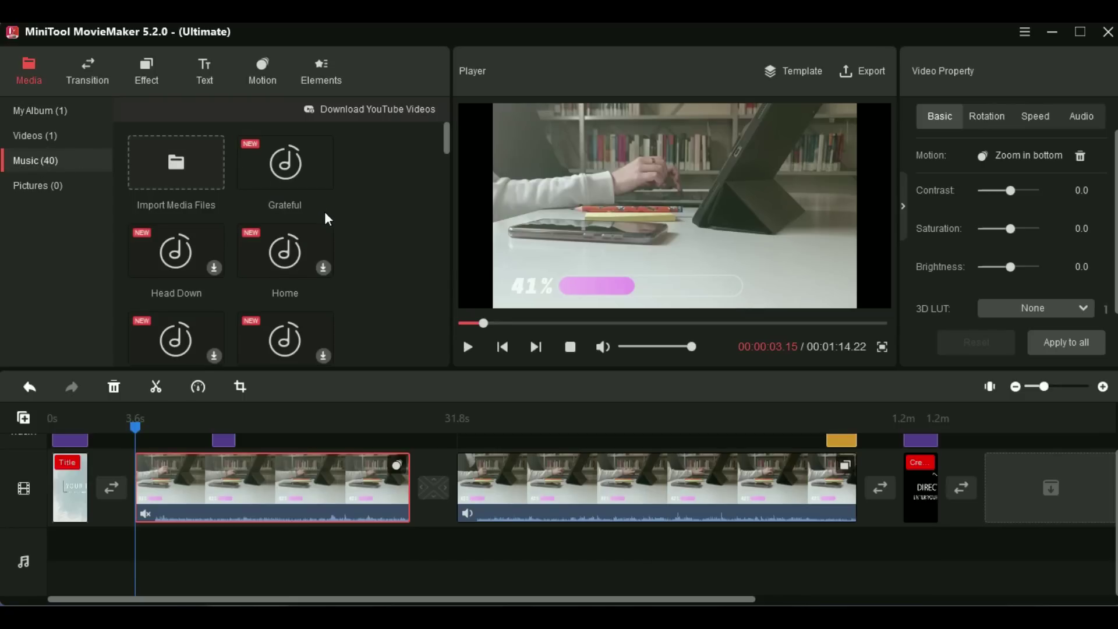
pyautogui.scroll(-3, 355, 203)
pyautogui.scroll(-3, 356, 209)
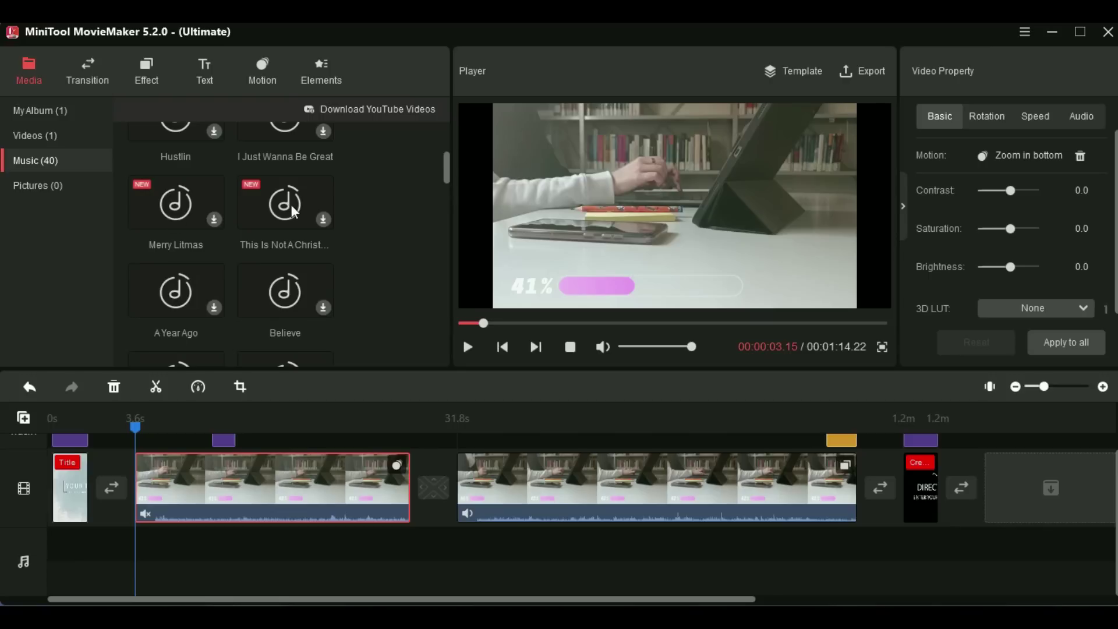
pyautogui.scroll(-6, 351, 231)
pyautogui.scroll(-2, 341, 243)
pyautogui.scroll(4, 342, 243)
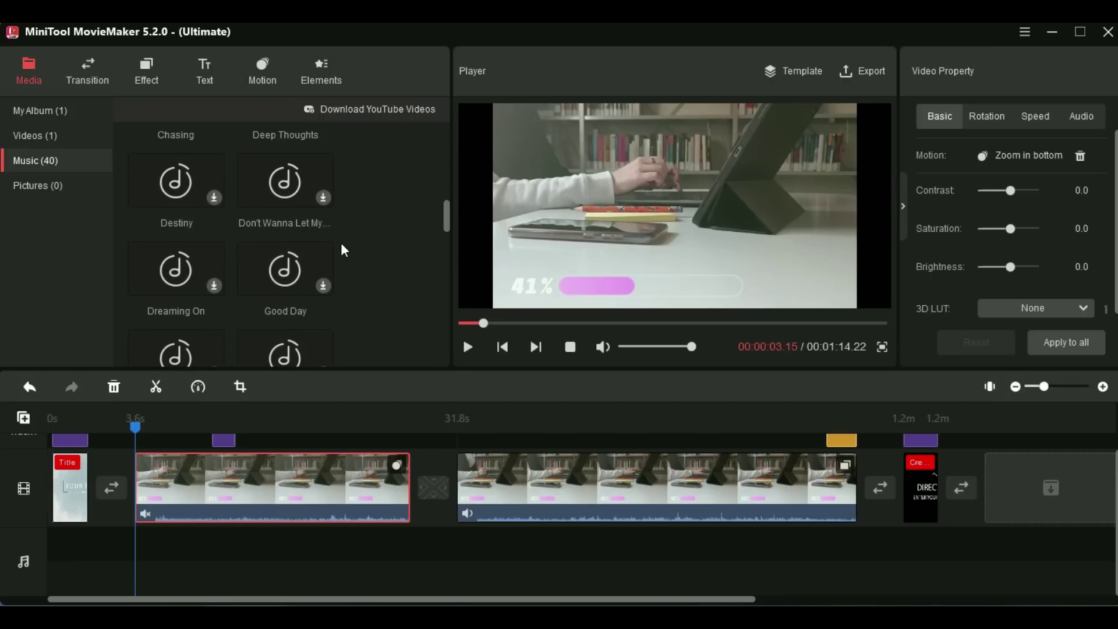
pyautogui.click(323, 285)
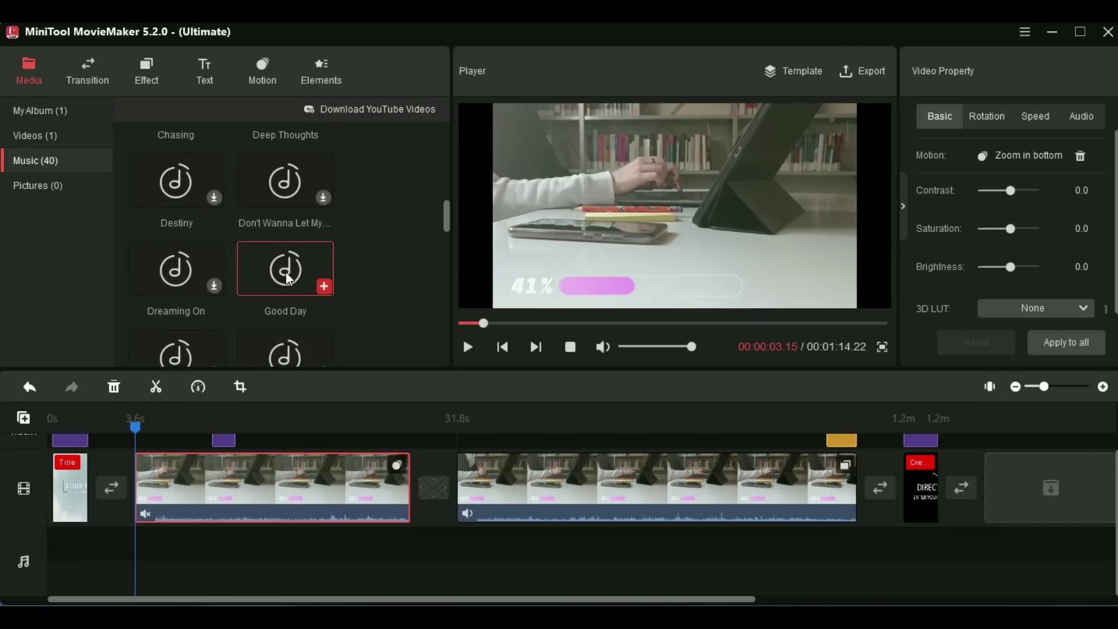
pyautogui.moveTo(293, 280)
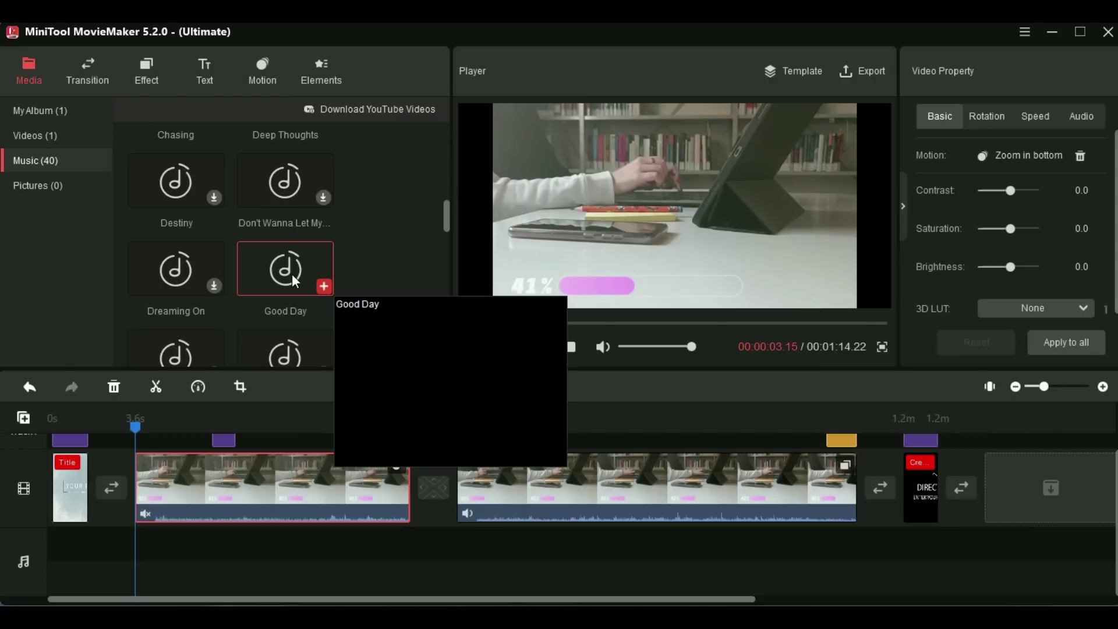
# Download the What You Gonna Be track from the music library and preview it
pyautogui.scroll(-2, 364, 271)
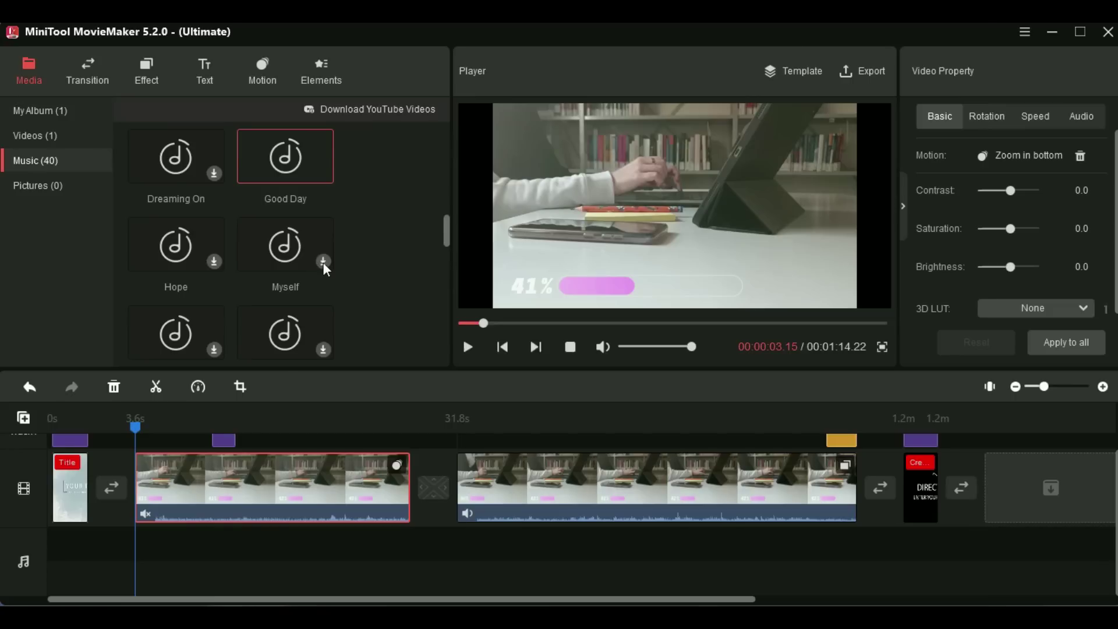
pyautogui.scroll(-4, 323, 262)
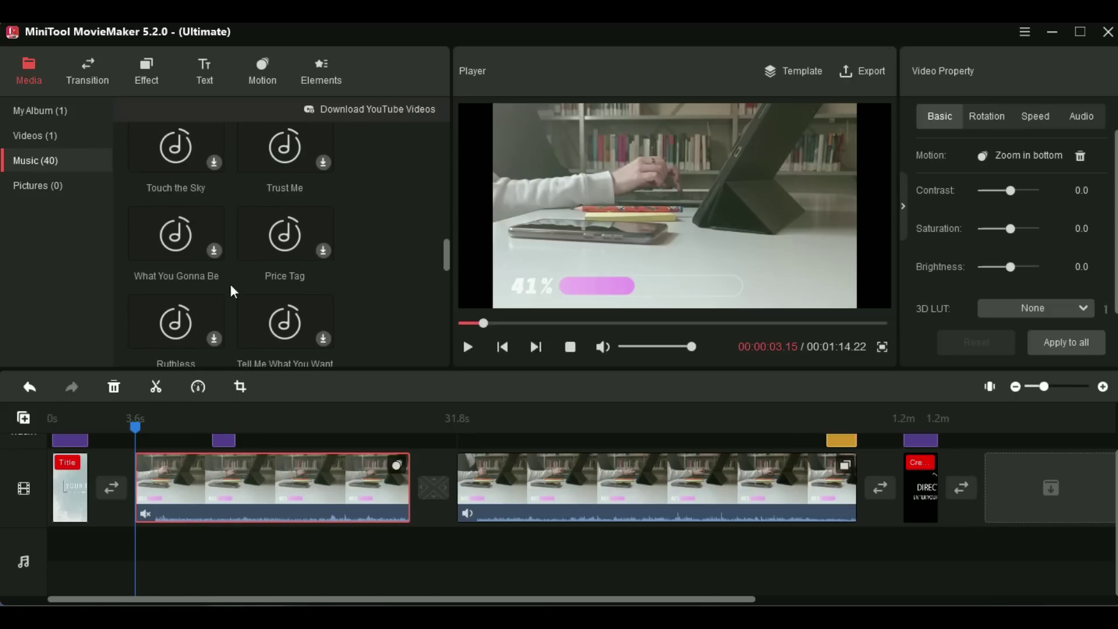
pyautogui.moveTo(215, 247)
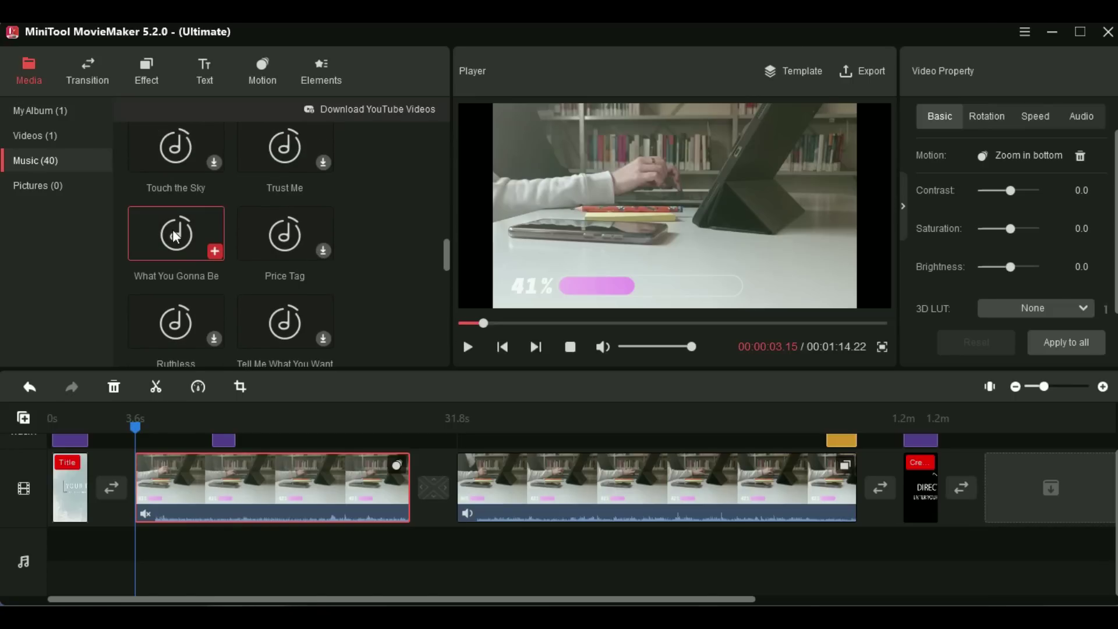
pyautogui.moveTo(161, 243)
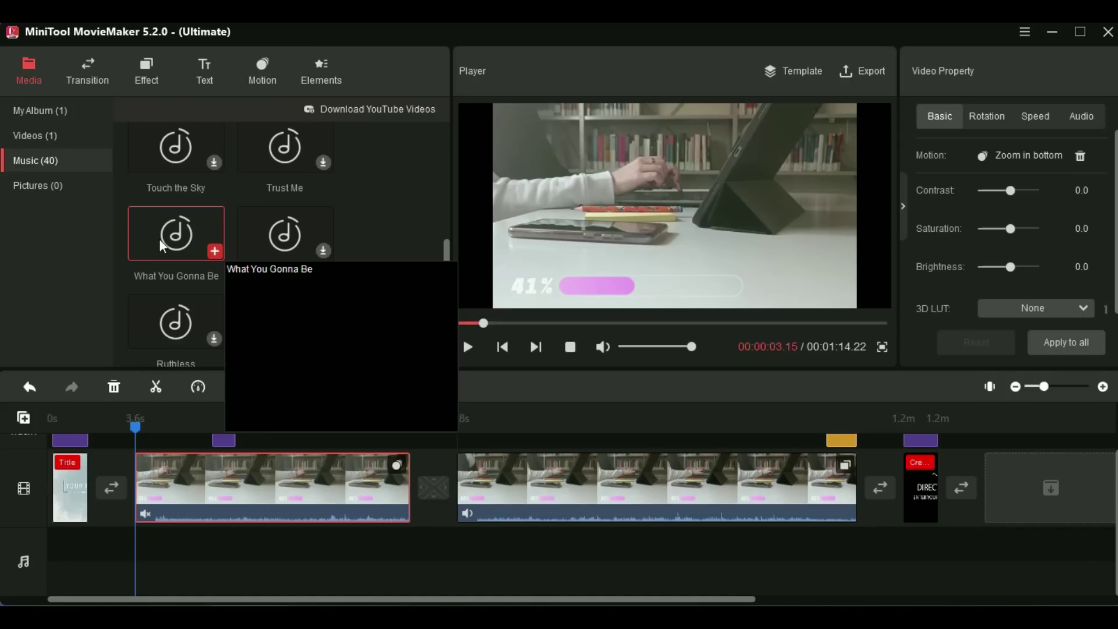
# Add What You Gonna Be to the audio track and cut it to span from the first study clip's start to the second's end
pyautogui.click(212, 251)
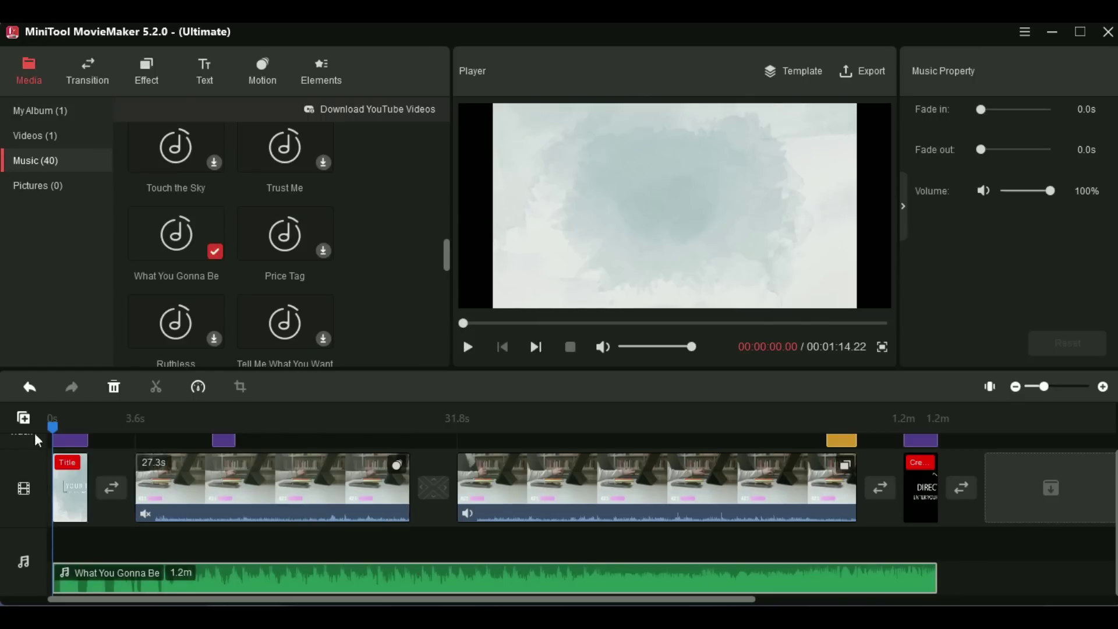
pyautogui.moveTo(175, 578); pyautogui.dragTo(262, 568)
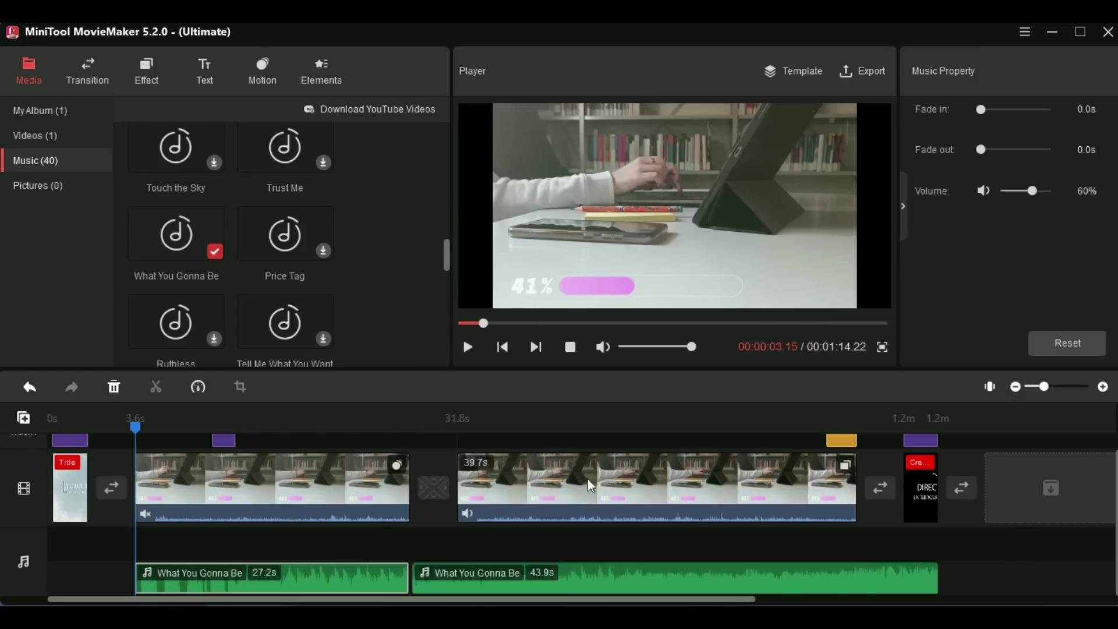
pyautogui.moveTo(137, 430); pyautogui.dragTo(626, 425)
pyautogui.click(859, 418)
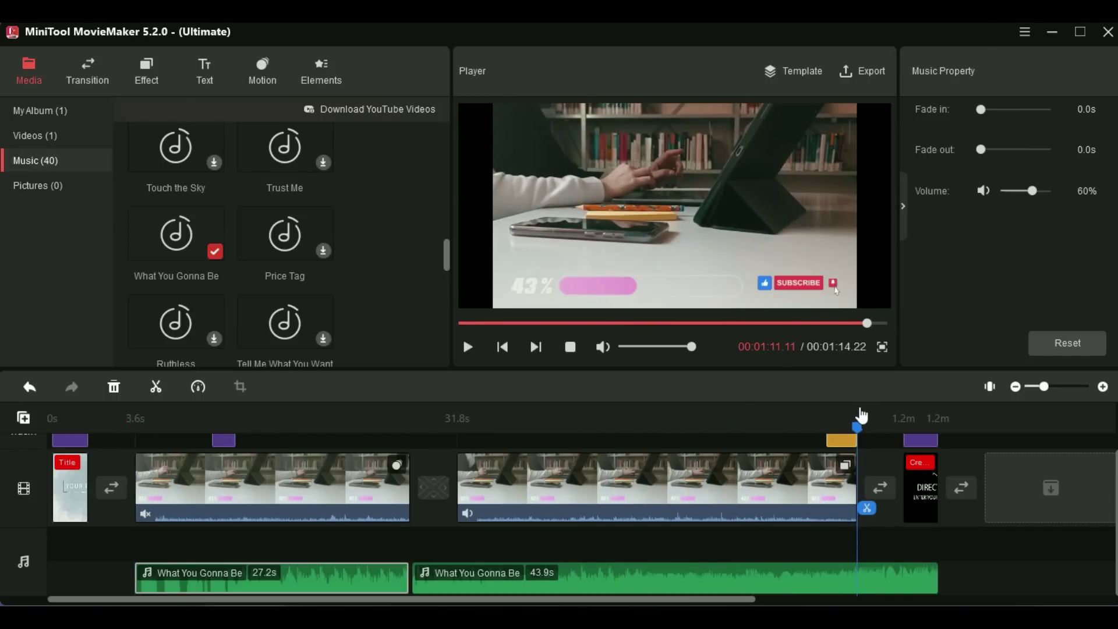
pyautogui.click(866, 508)
pyautogui.click(871, 585)
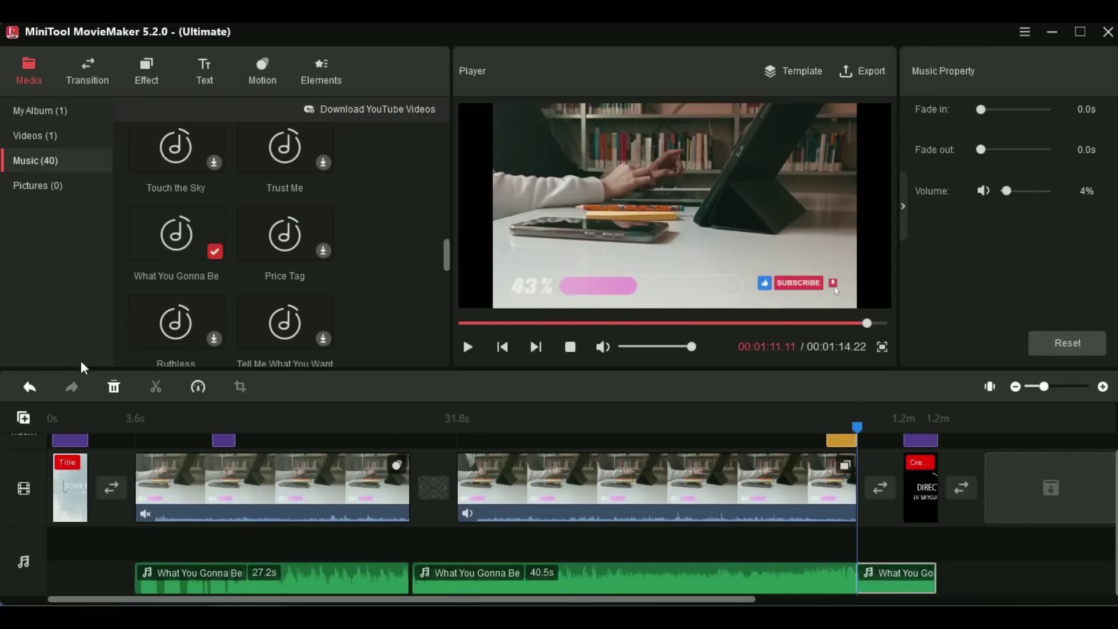
pyautogui.click(114, 387)
pyautogui.click(49, 186)
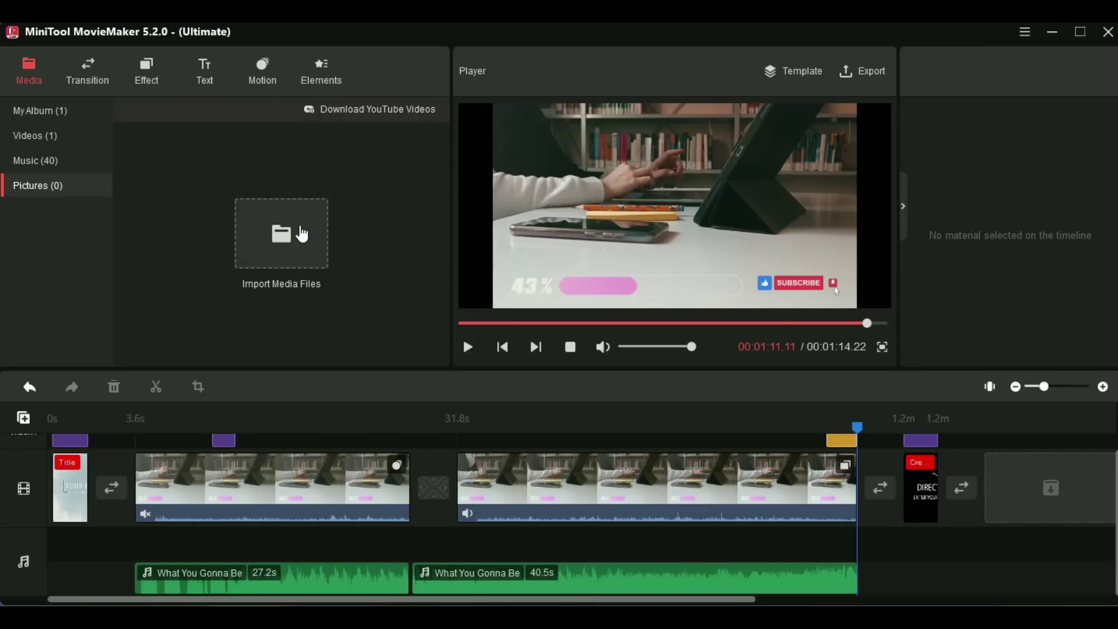
# Open the movie export, review the available device formats and choose iPhone
pyautogui.click(864, 71)
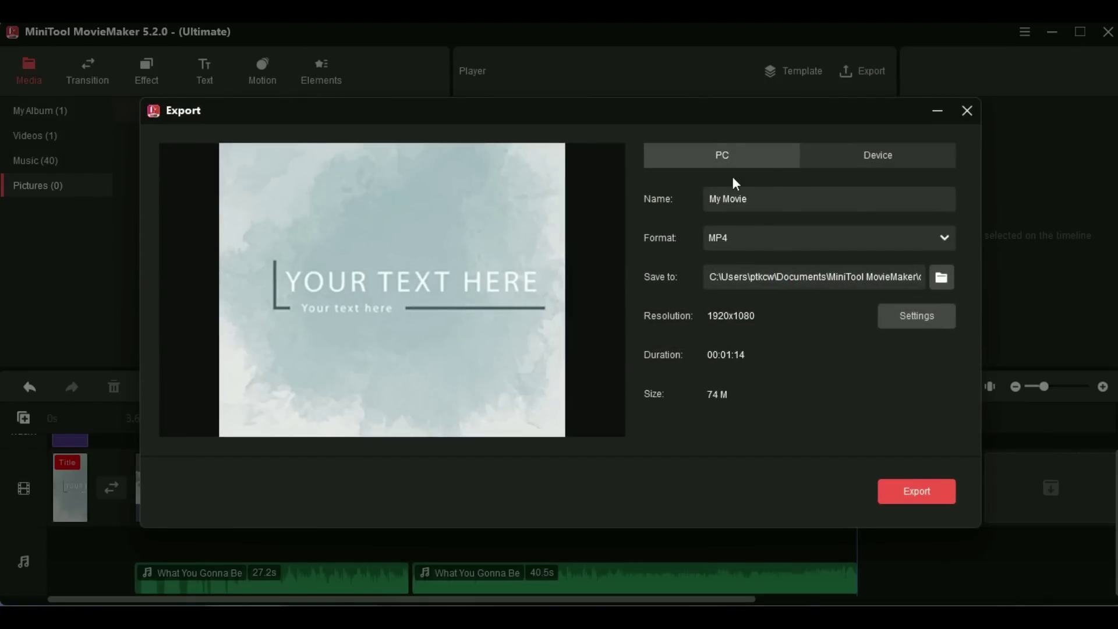
pyautogui.click(876, 155)
pyautogui.click(927, 239)
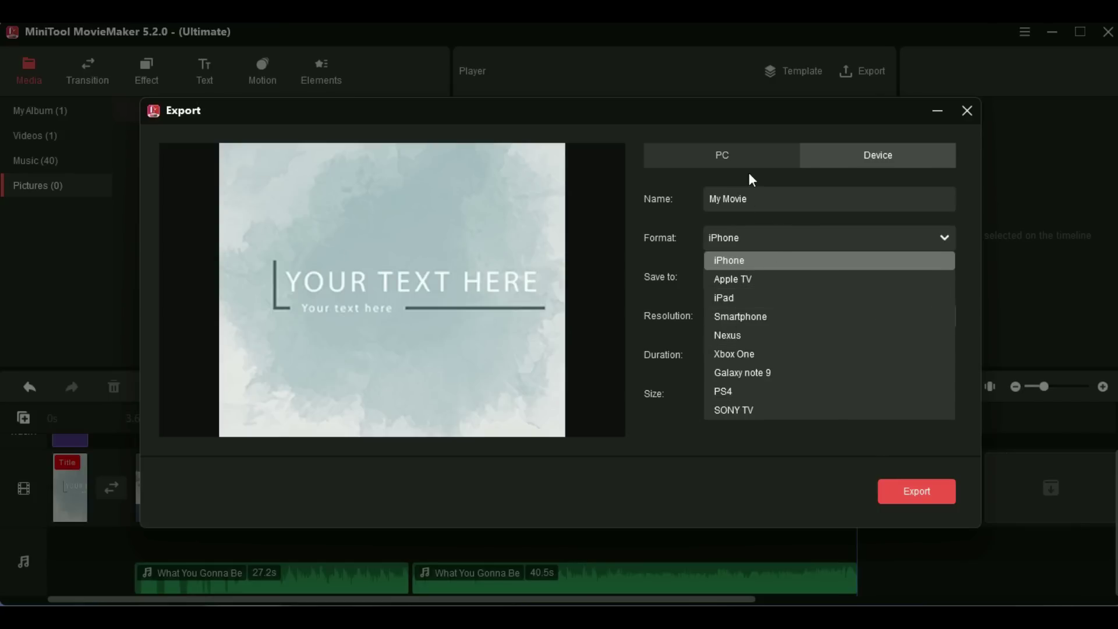
pyautogui.click(781, 261)
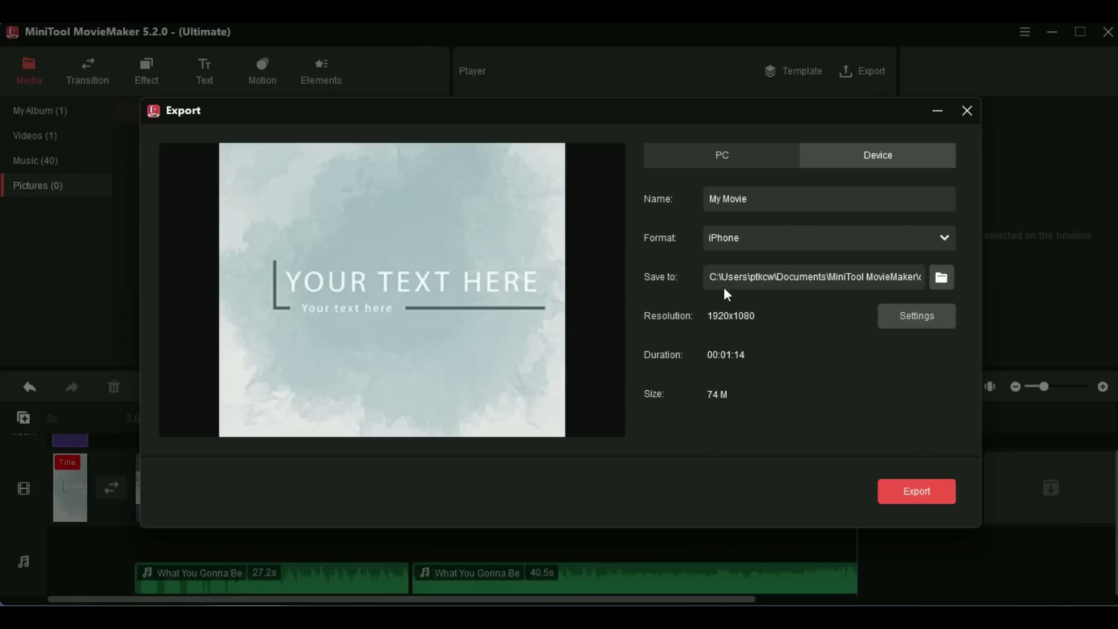
# Export the movie for PC in MP4 format with the quality set to Best
pyautogui.click(735, 159)
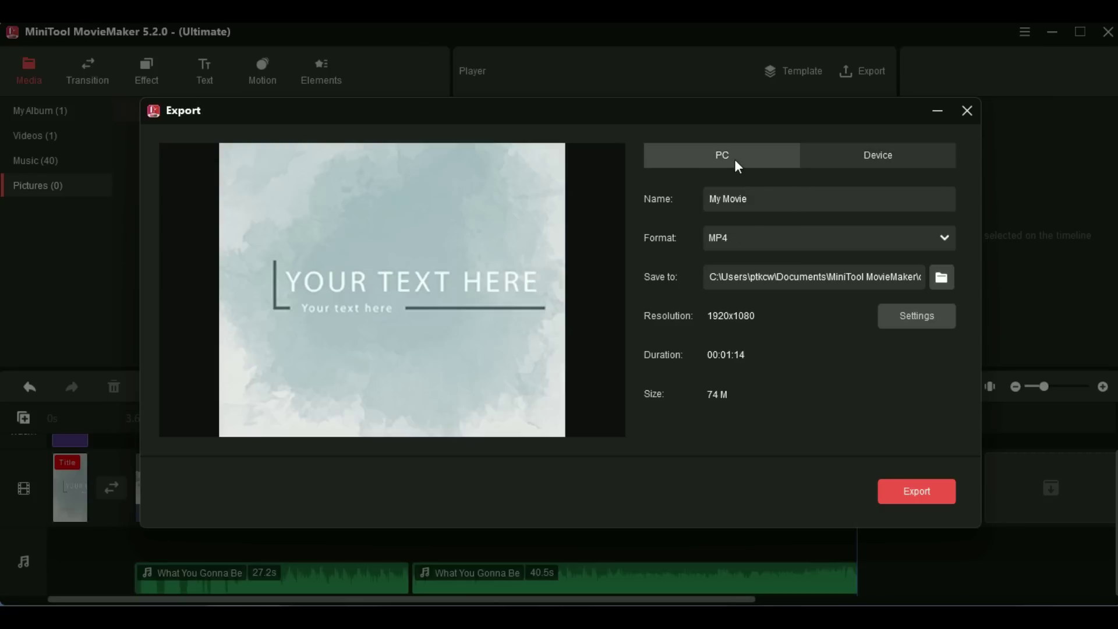
pyautogui.click(949, 240)
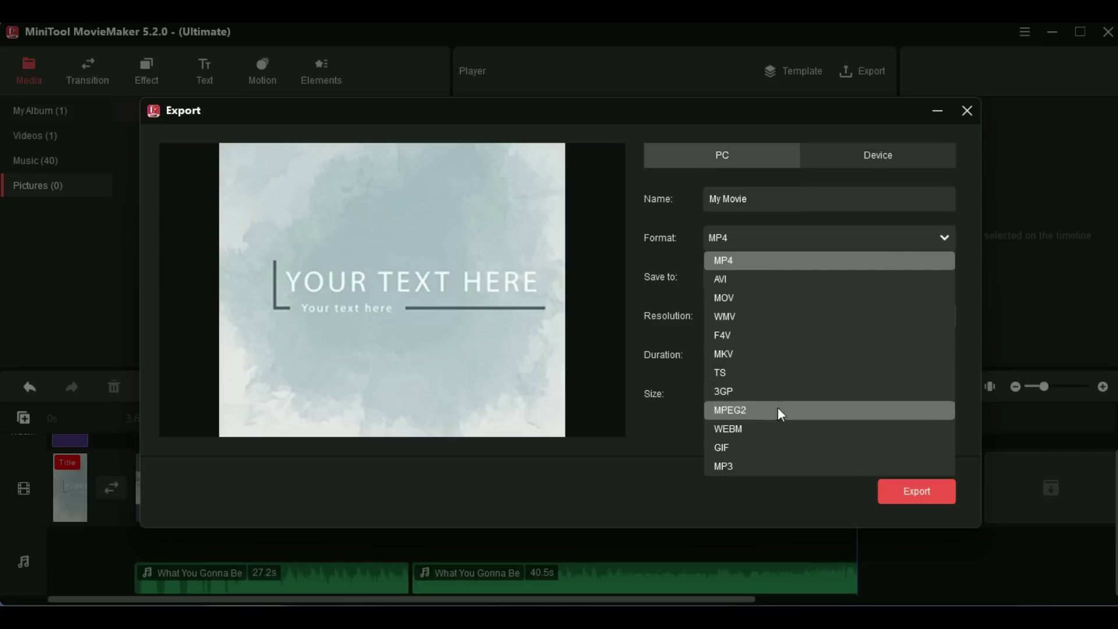
pyautogui.click(750, 259)
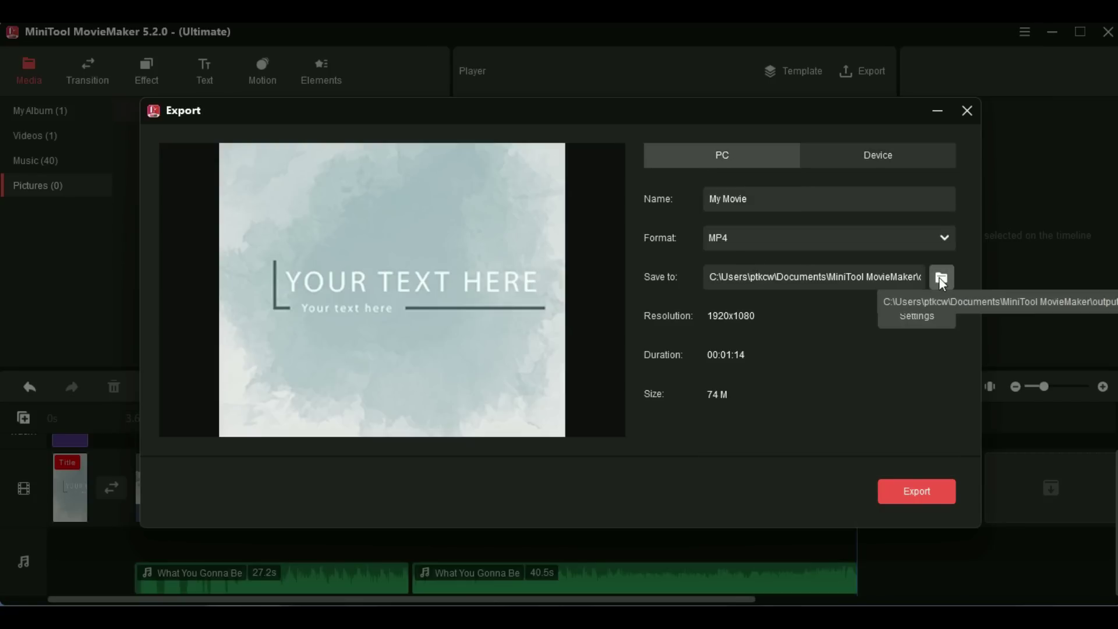
pyautogui.click(897, 316)
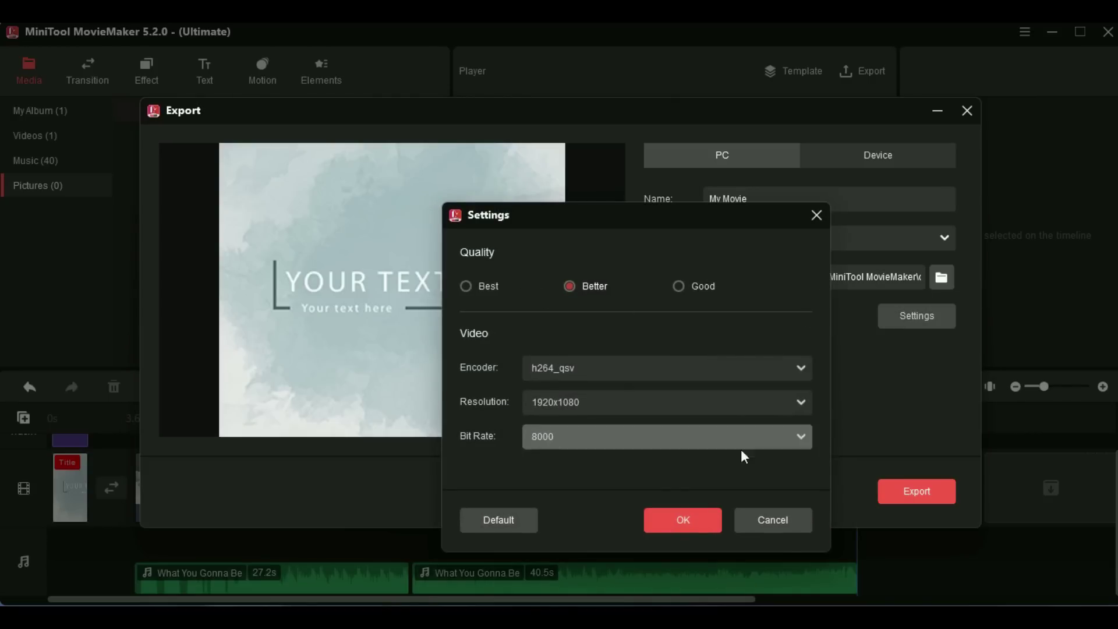
pyautogui.click(467, 287)
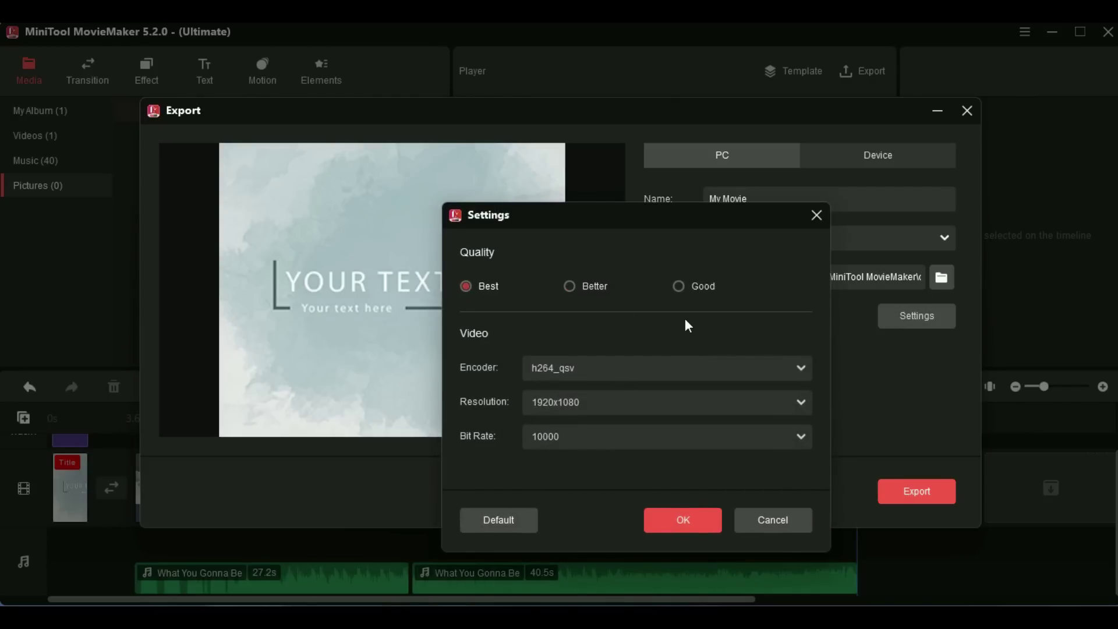
pyautogui.click(681, 520)
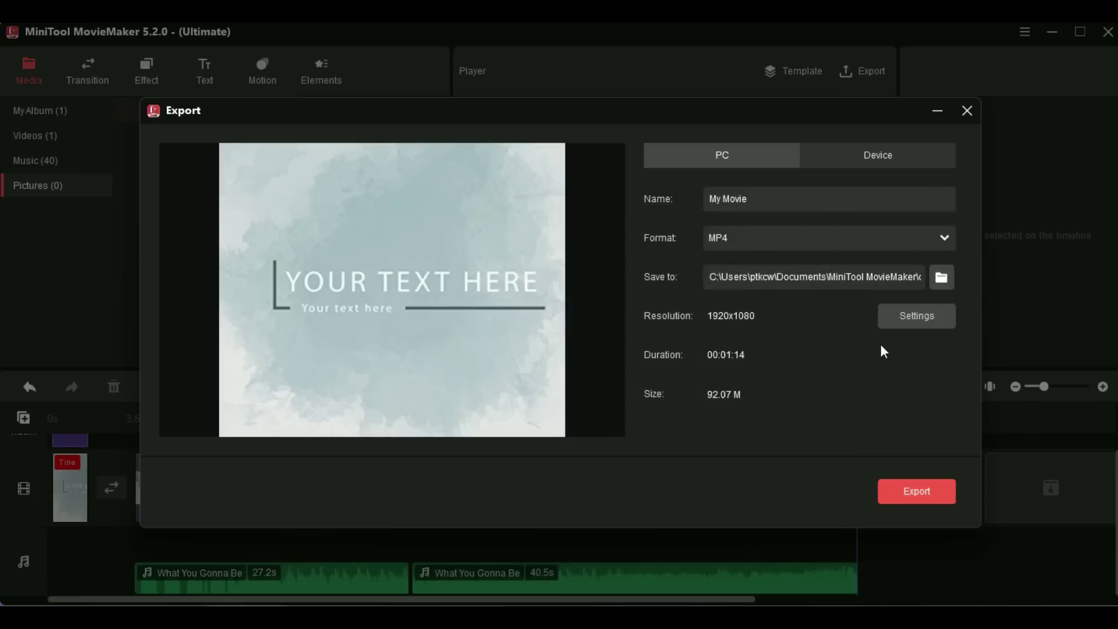
pyautogui.click(914, 496)
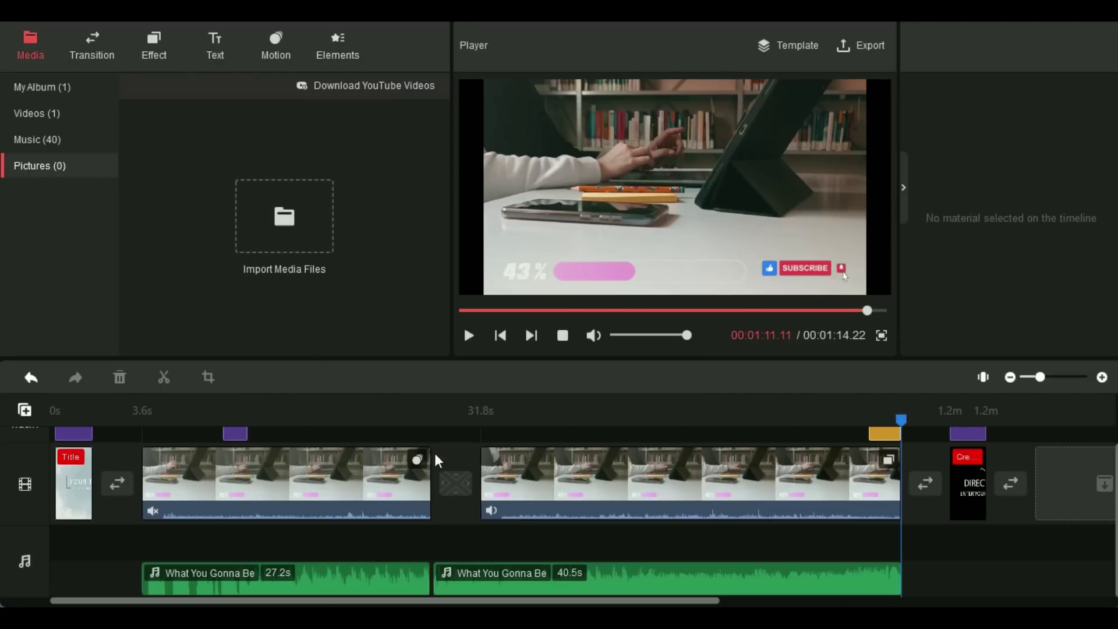
pyautogui.click(701, 588)
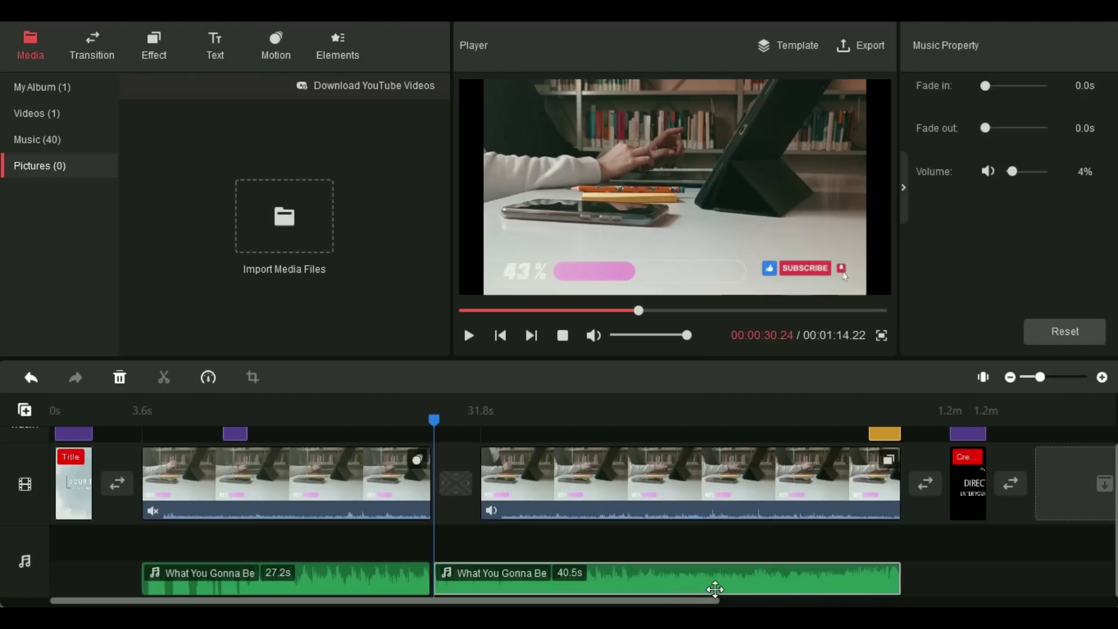
pyautogui.moveTo(681, 599); pyautogui.dragTo(650, 600)
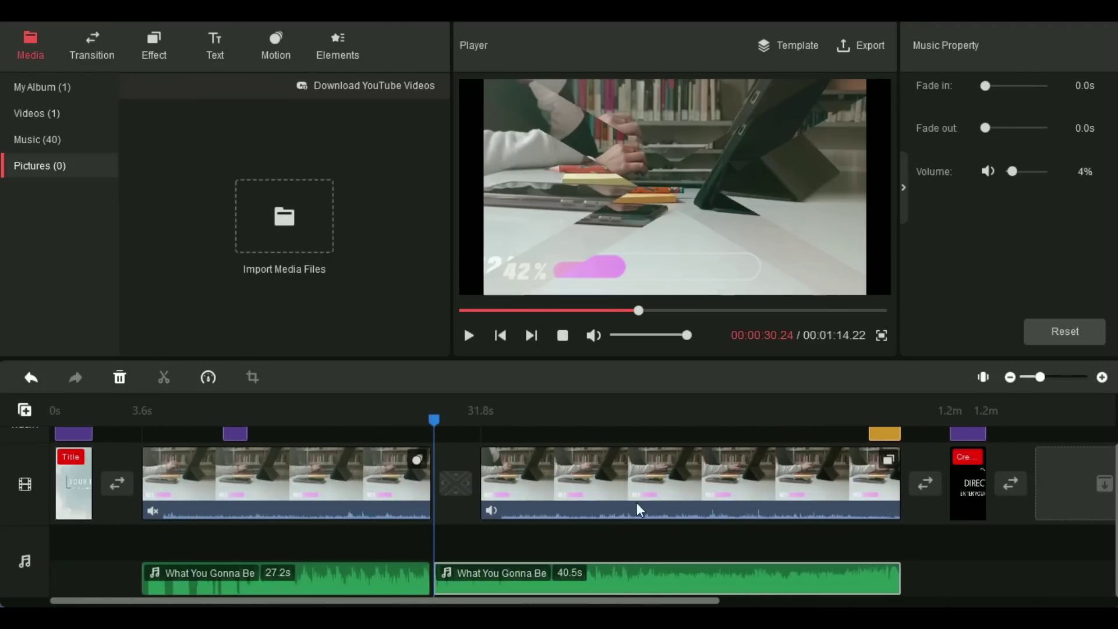
pyautogui.click(654, 432)
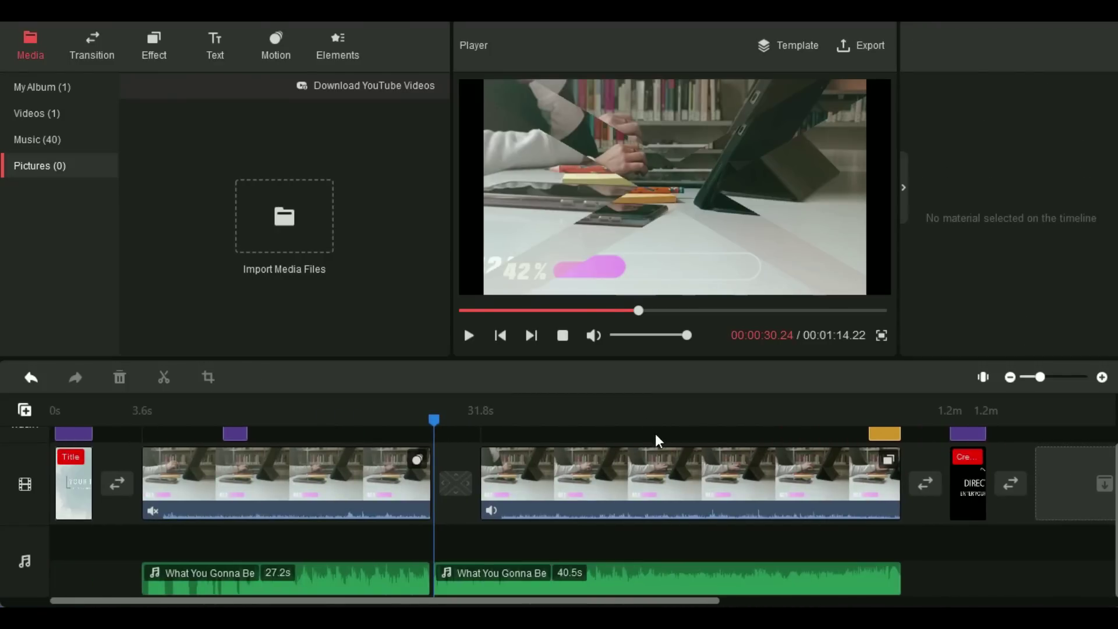
pyautogui.click(661, 464)
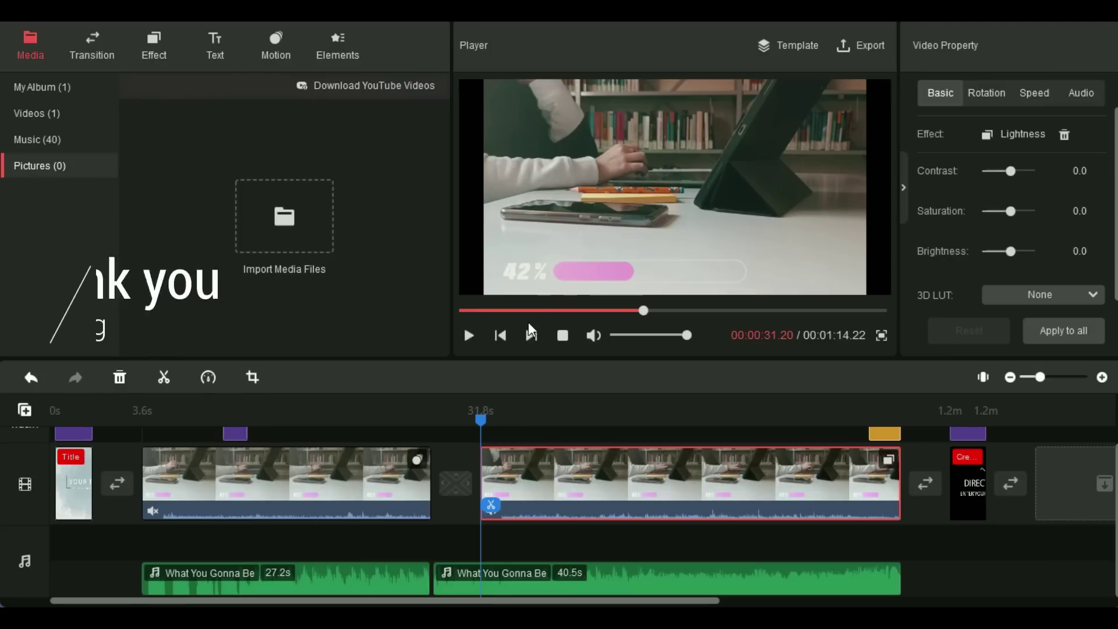
pyautogui.moveTo(480, 425); pyautogui.dragTo(233, 411)
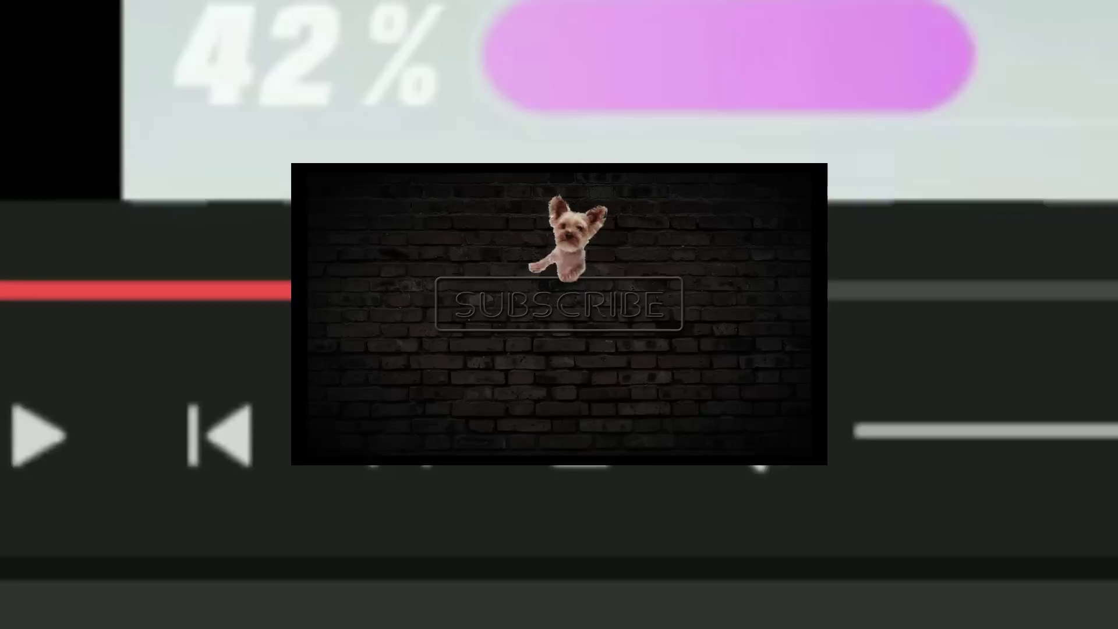